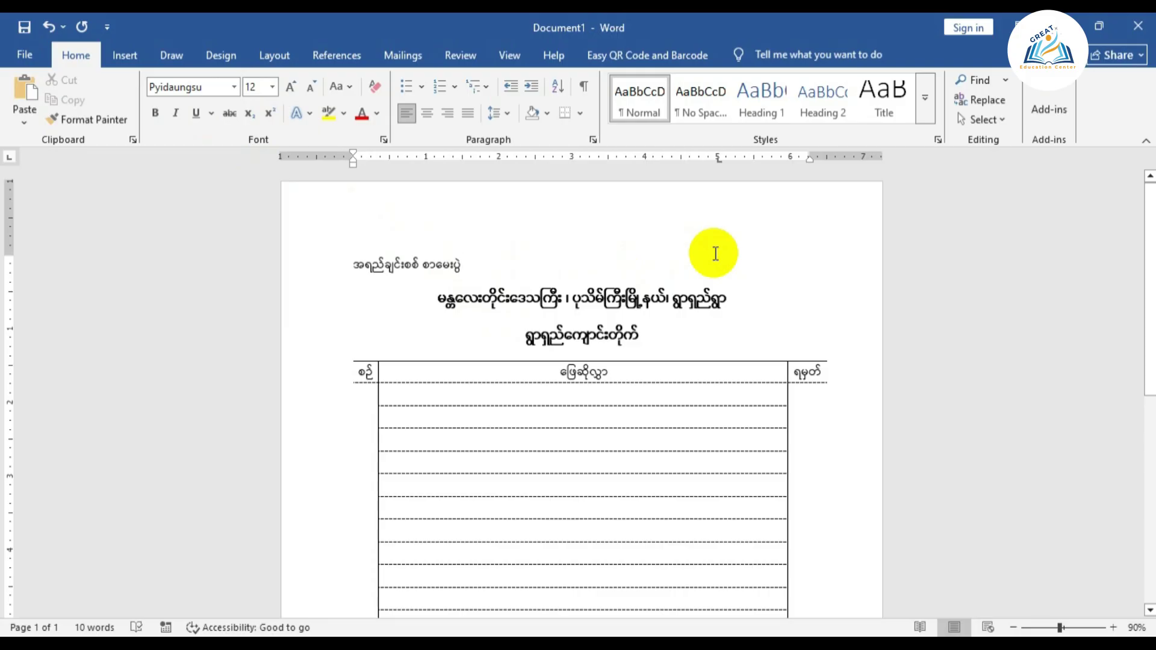
Hide the ruler and show it again
{"action": "left_click", "coordinate": [712, 244]}
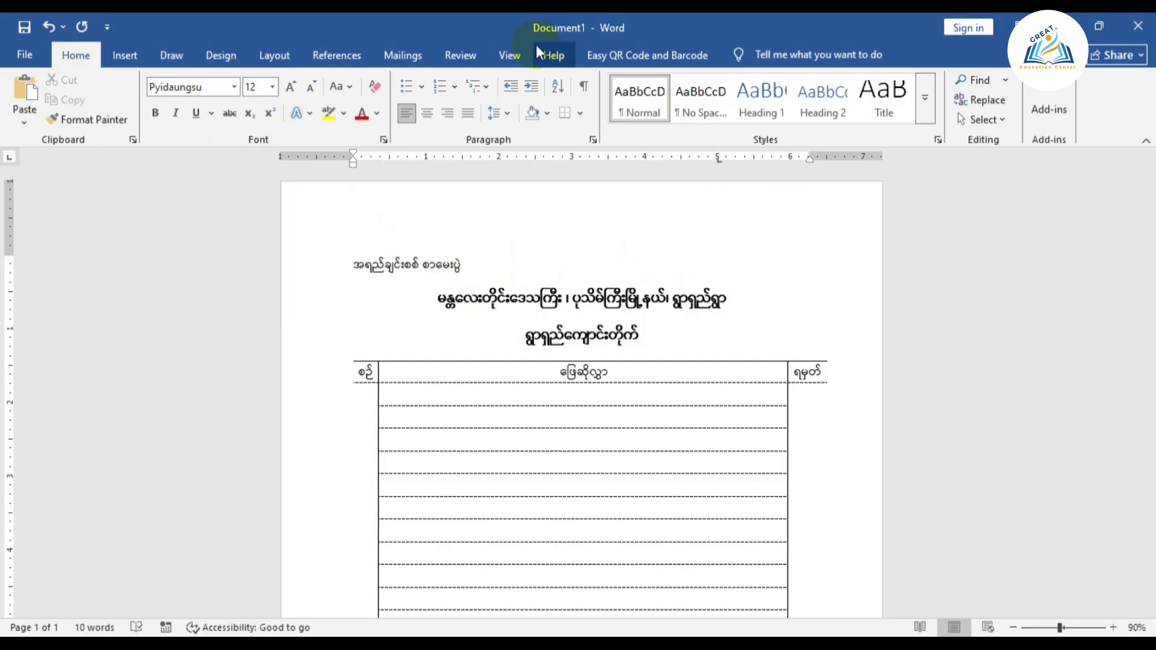
{"action": "left_click", "coordinate": [515, 46]}
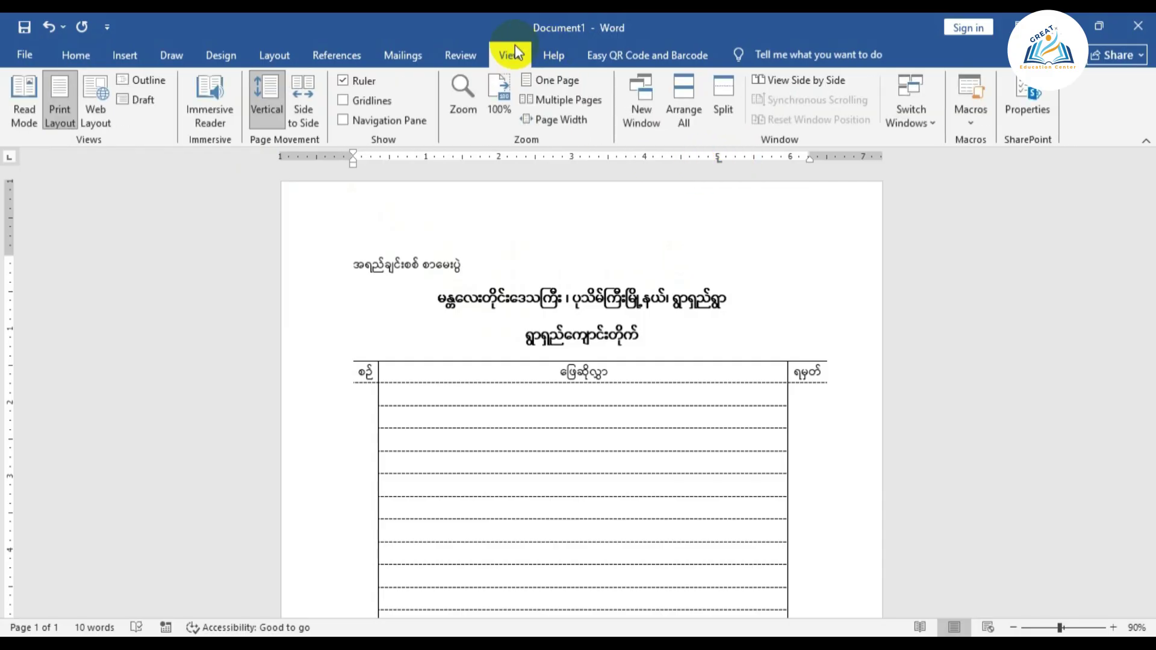
{"action": "left_click", "coordinate": [355, 81]}
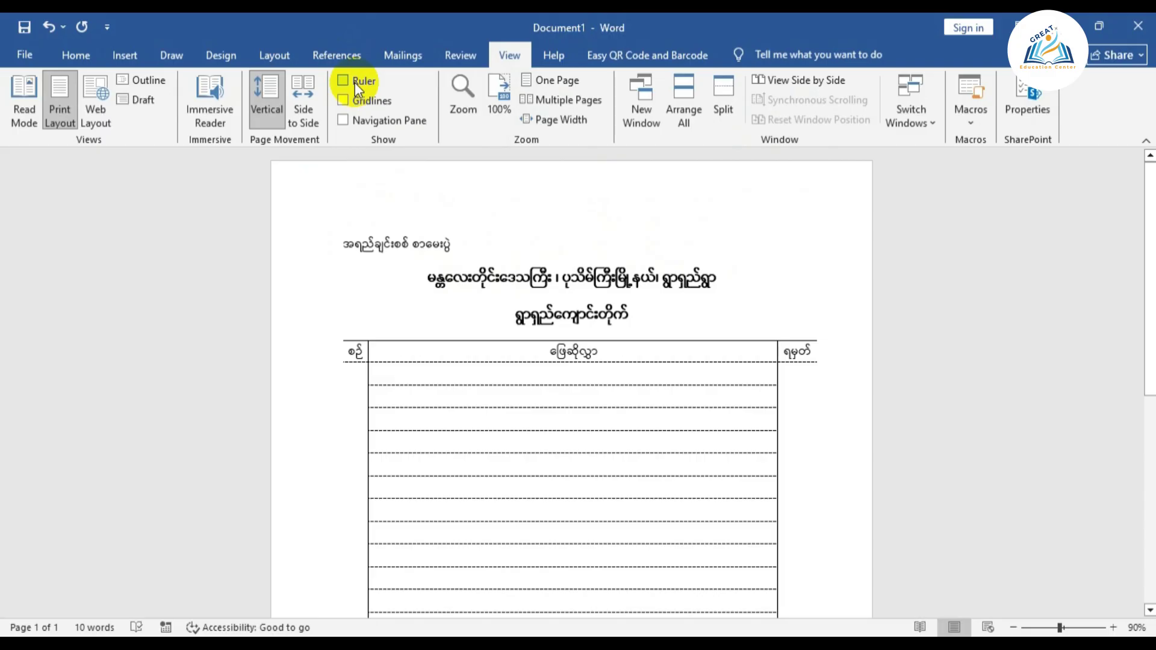
{"action": "left_click", "coordinate": [355, 82]}
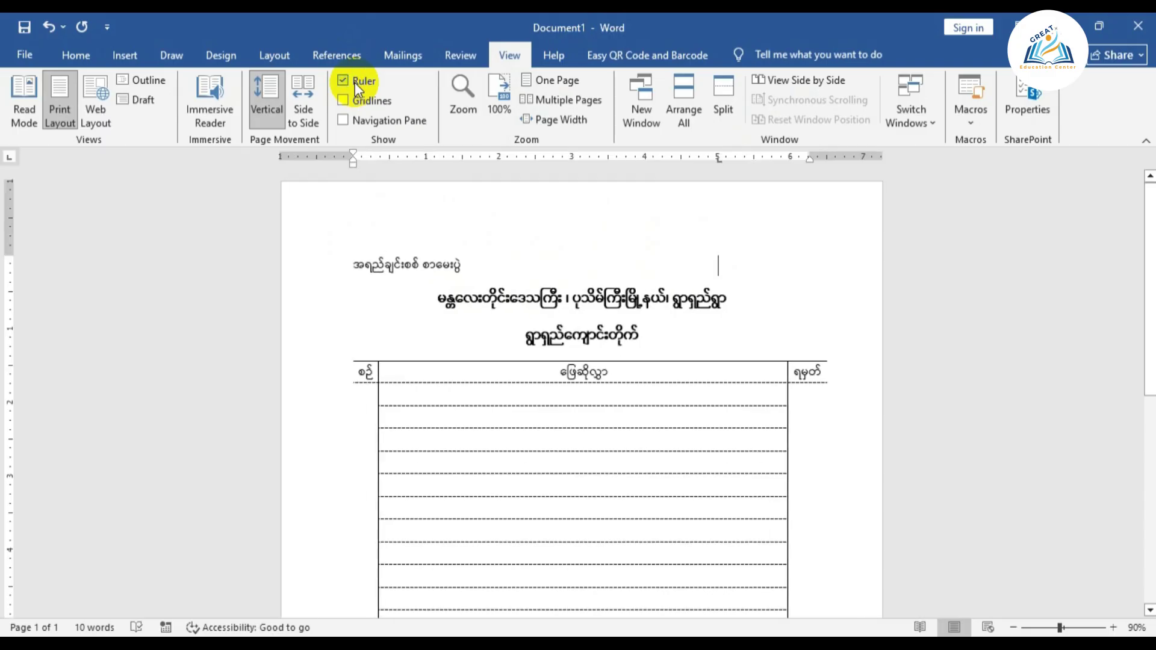
Set a left-aligned tab stop at 5" with no leader for the document's top line
{"action": "left_click", "coordinate": [717, 160]}
{"action": "left_click", "coordinate": [71, 56]}
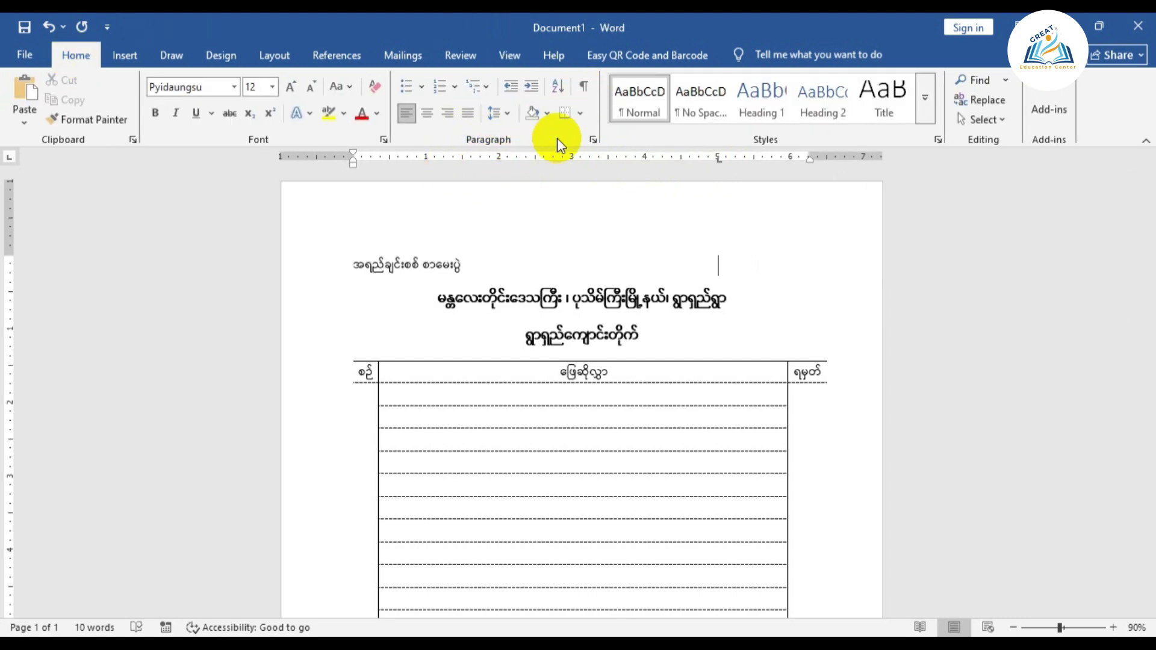
{"action": "left_click", "coordinate": [591, 140]}
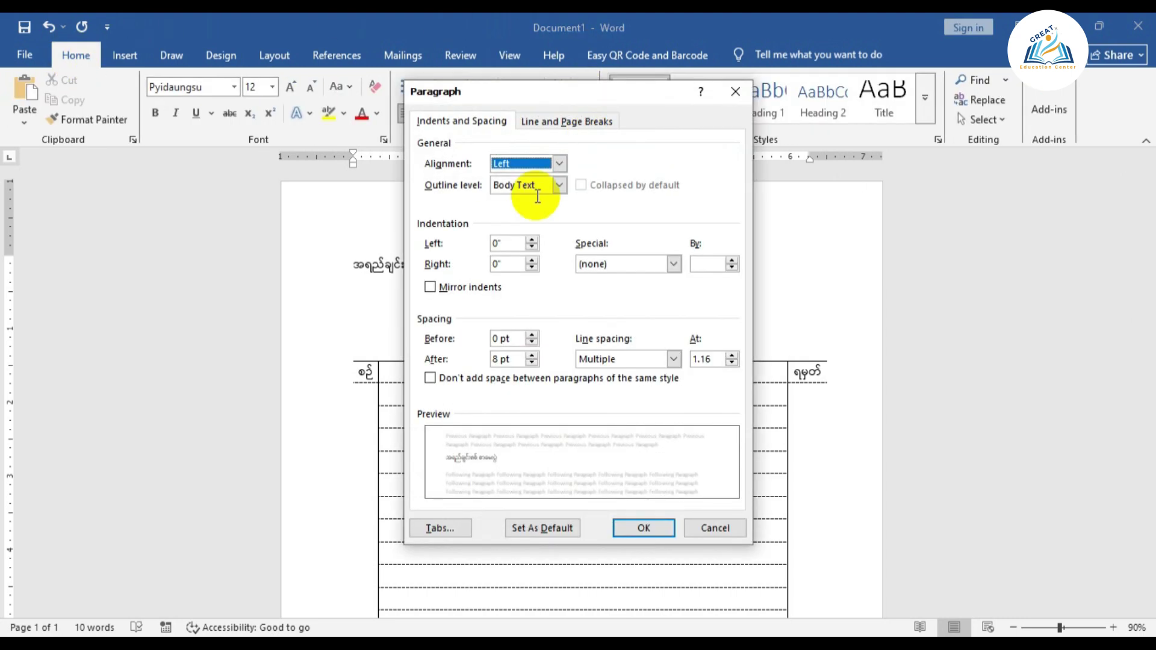
{"action": "left_click", "coordinate": [432, 528]}
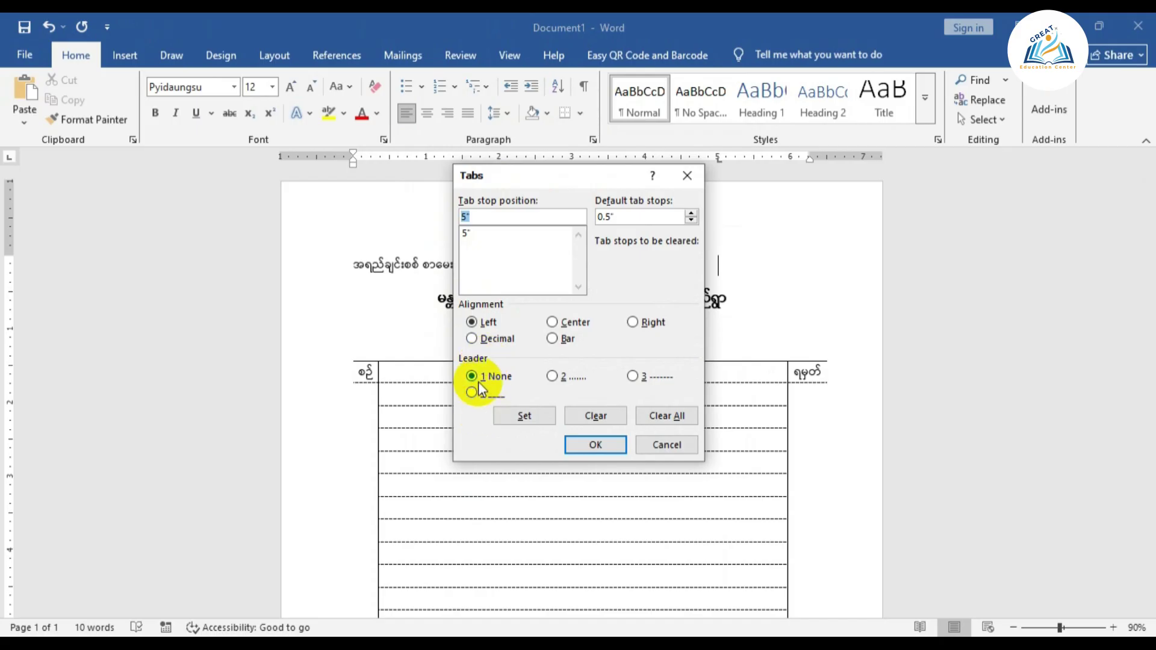
{"action": "left_click", "coordinate": [515, 413]}
{"action": "left_click", "coordinate": [610, 449]}
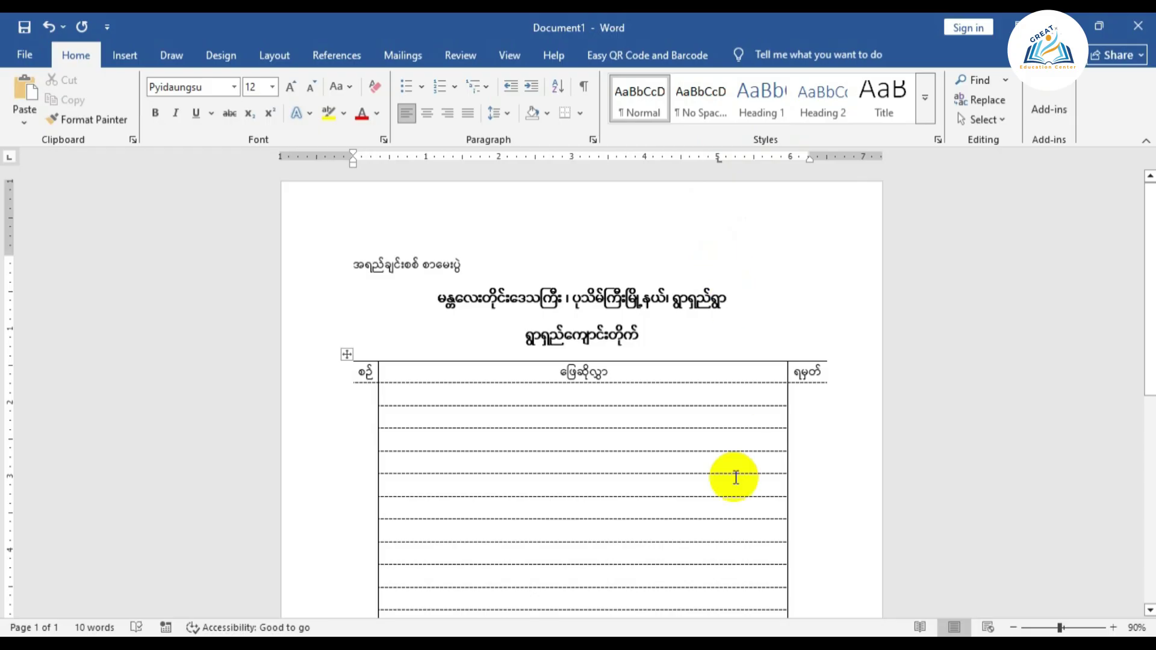
Enter the label ခုံနံပါတ် followed by a row of hyphens at the 5" tab stop of the top line
{"action": "type", "text": "ခုံနံပါတ်"}
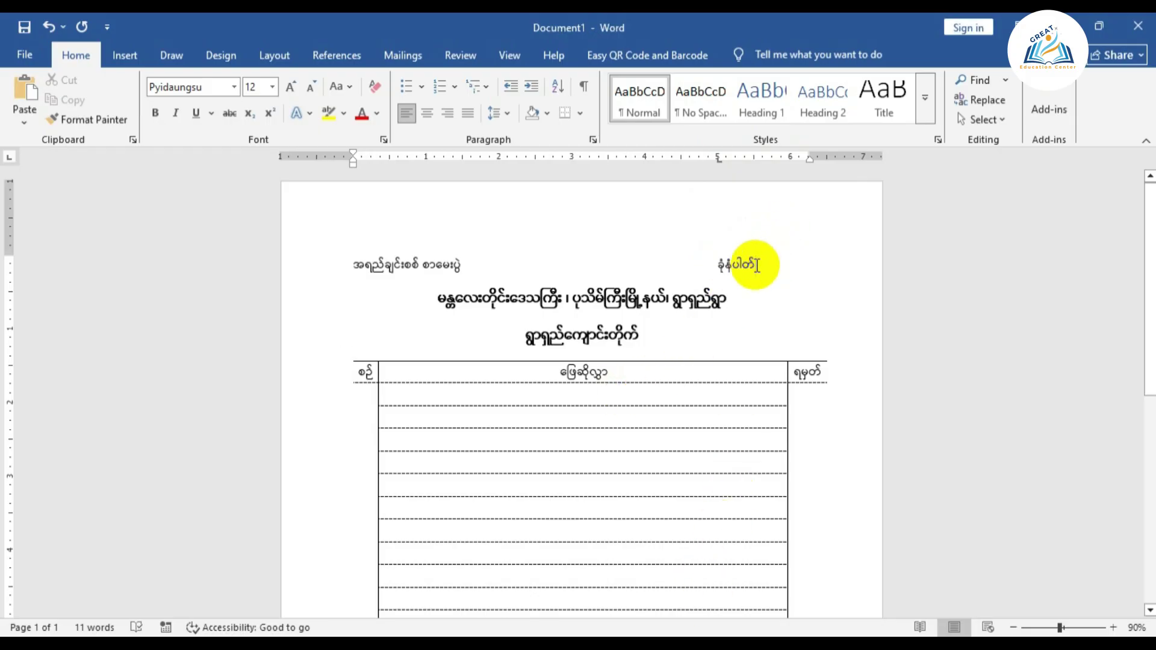
{"action": "type", "text": "----------"}
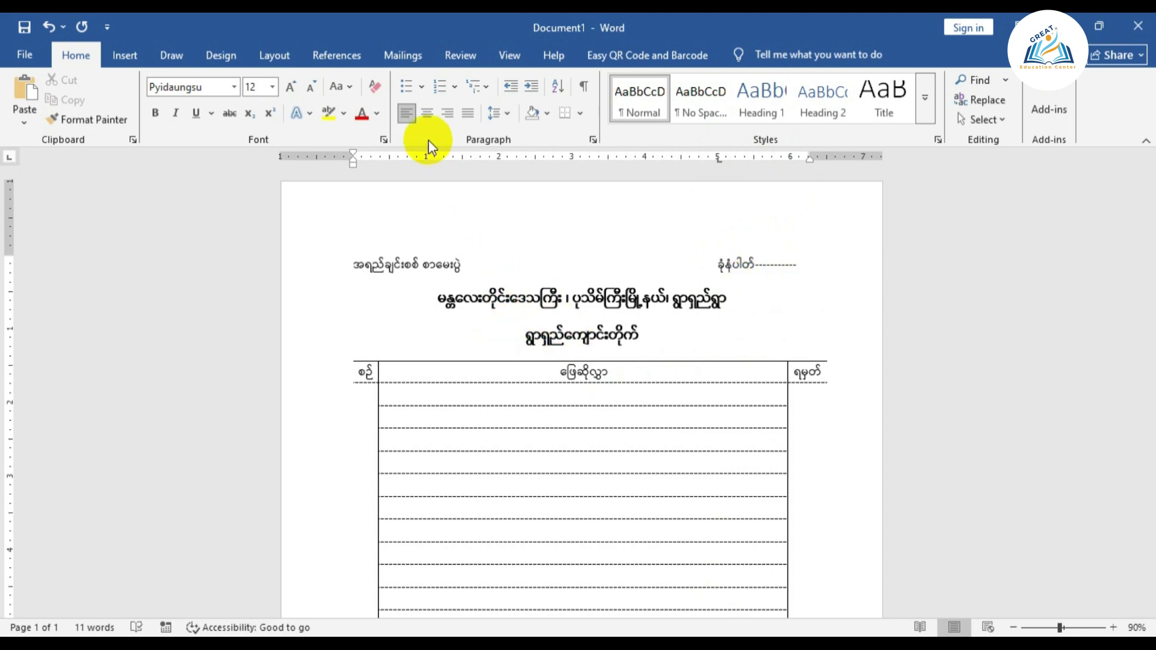
Examine the centred headings and the existing answer table from its header row to its last row
{"action": "double_click", "coordinate": [526, 289]}
{"action": "left_click", "coordinate": [526, 289]}
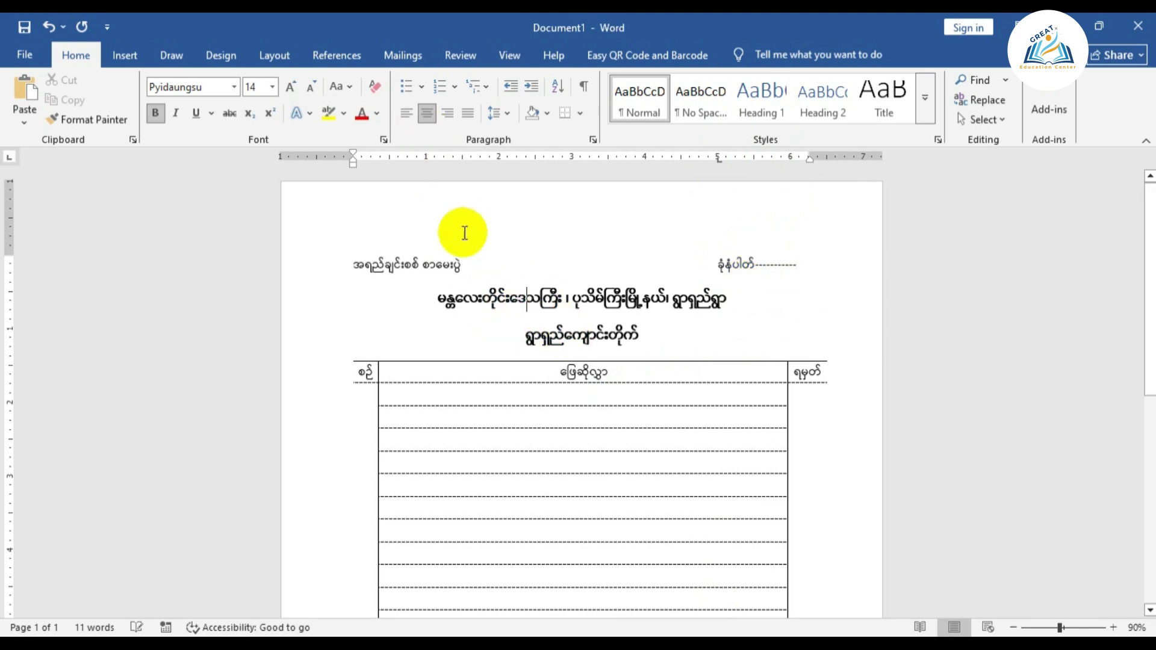
{"action": "left_click", "coordinate": [458, 381]}
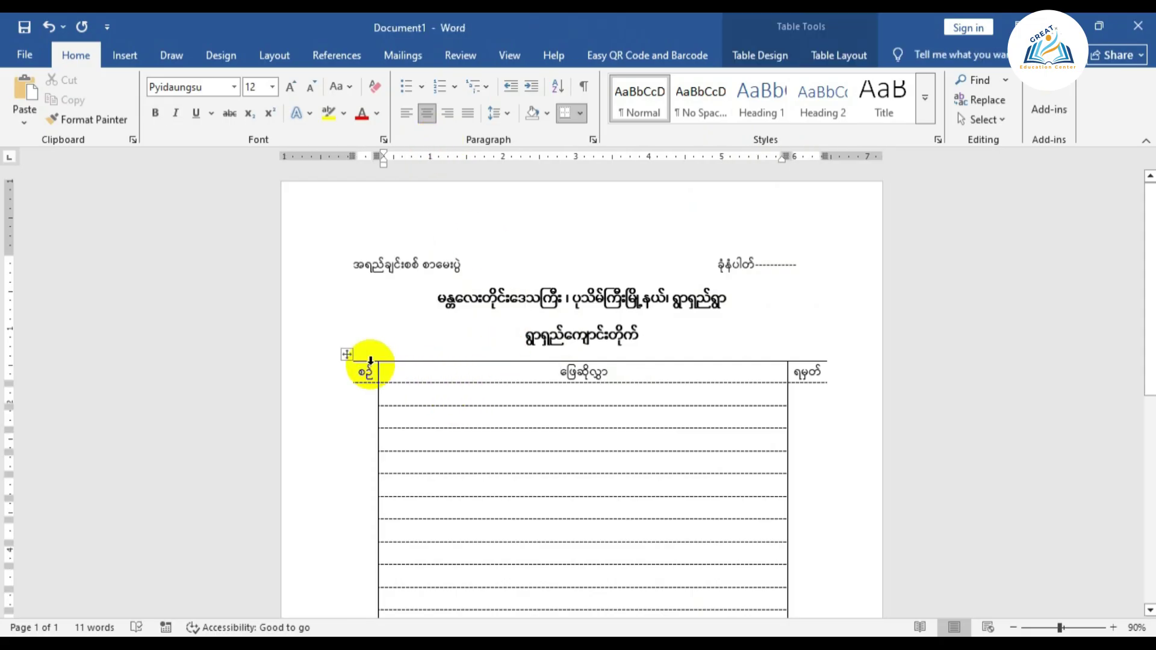
{"action": "left_click", "coordinate": [347, 354]}
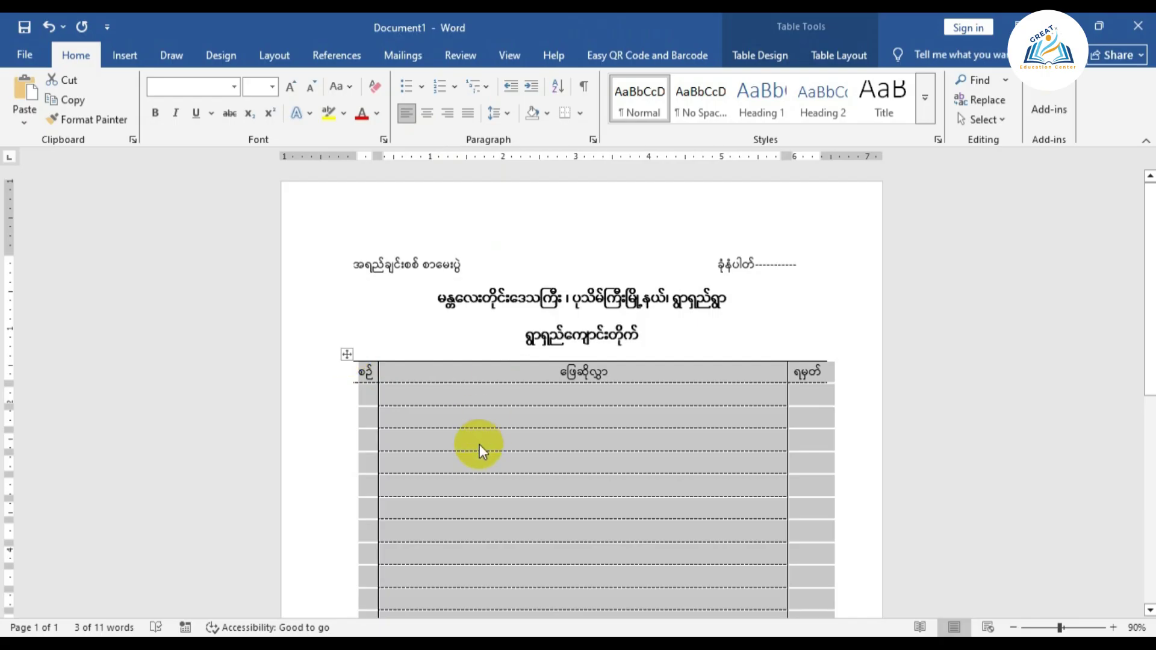
{"action": "left_click", "coordinate": [479, 445]}
{"action": "left_click", "coordinate": [434, 383]}
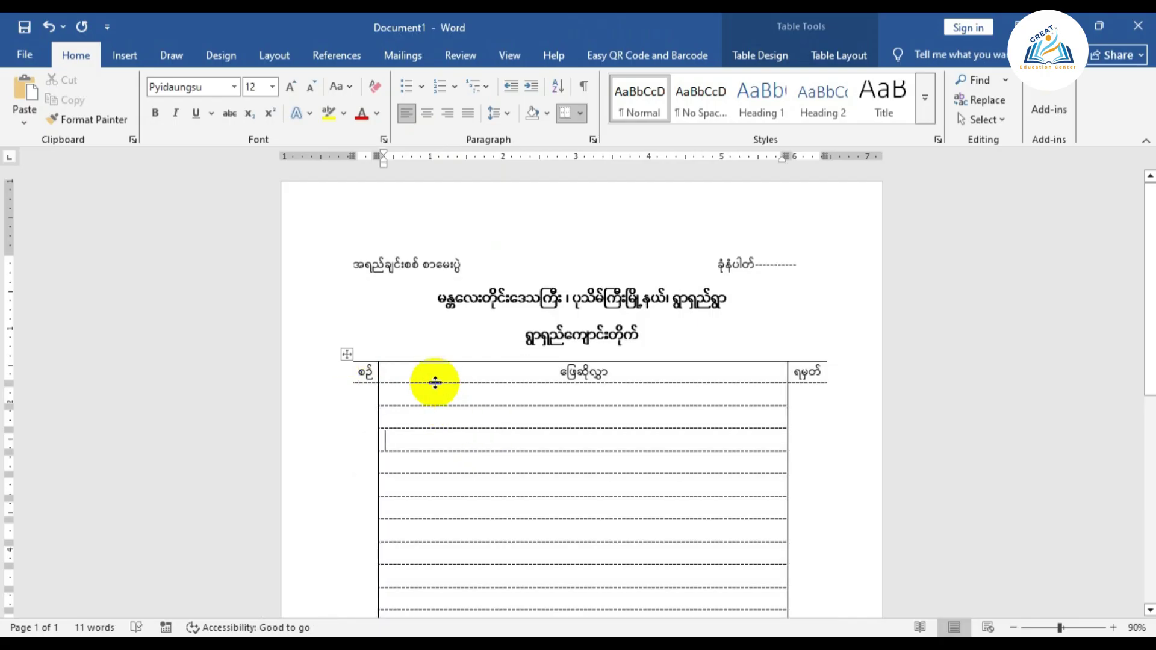
{"action": "left_click", "coordinate": [415, 377]}
{"action": "scroll", "coordinate": [419, 384], "scroll_direction": "down", "scroll_amount": 1}
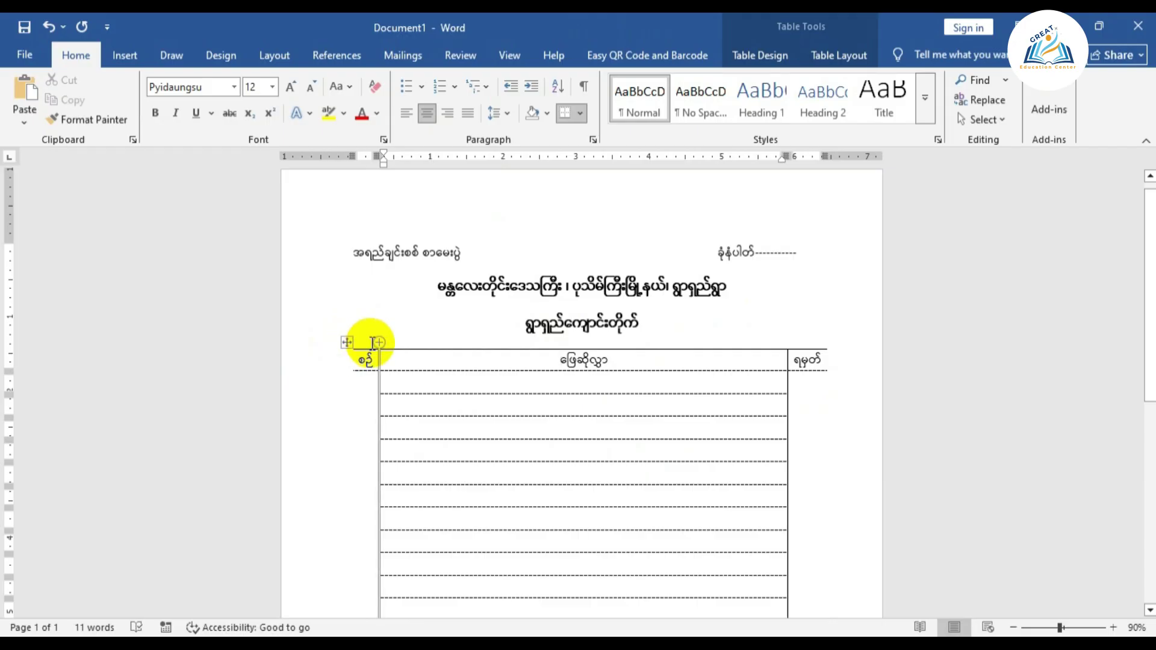
{"action": "scroll", "coordinate": [818, 382], "scroll_direction": "down", "scroll_amount": 3}
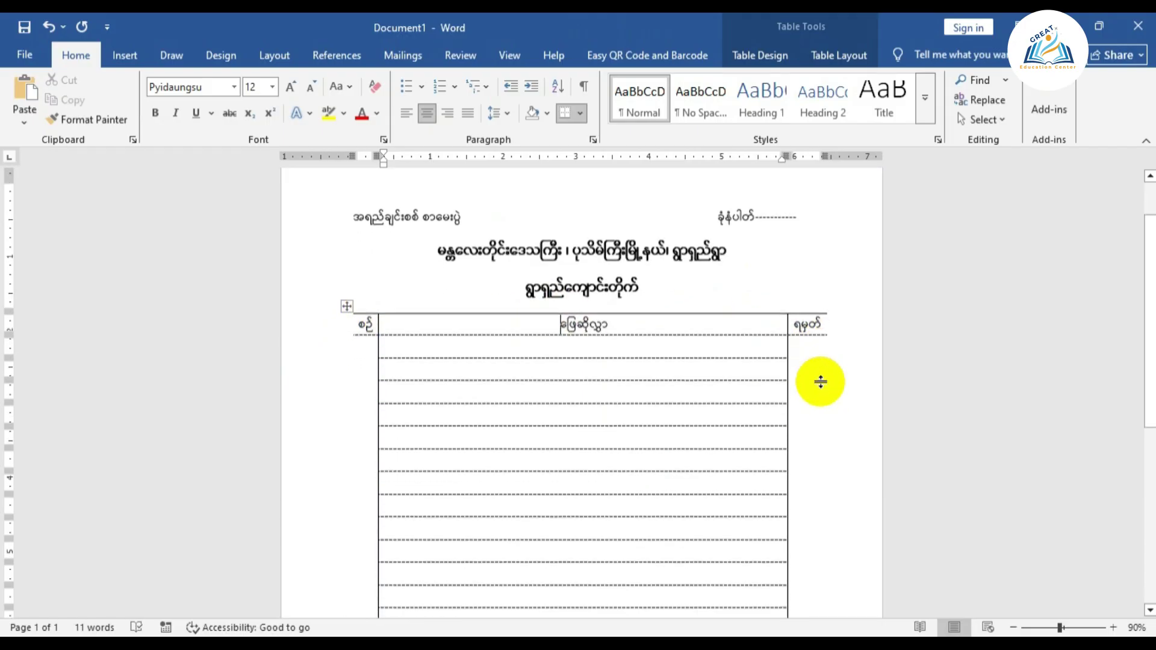
{"action": "scroll", "coordinate": [818, 381], "scroll_direction": "down", "scroll_amount": 2}
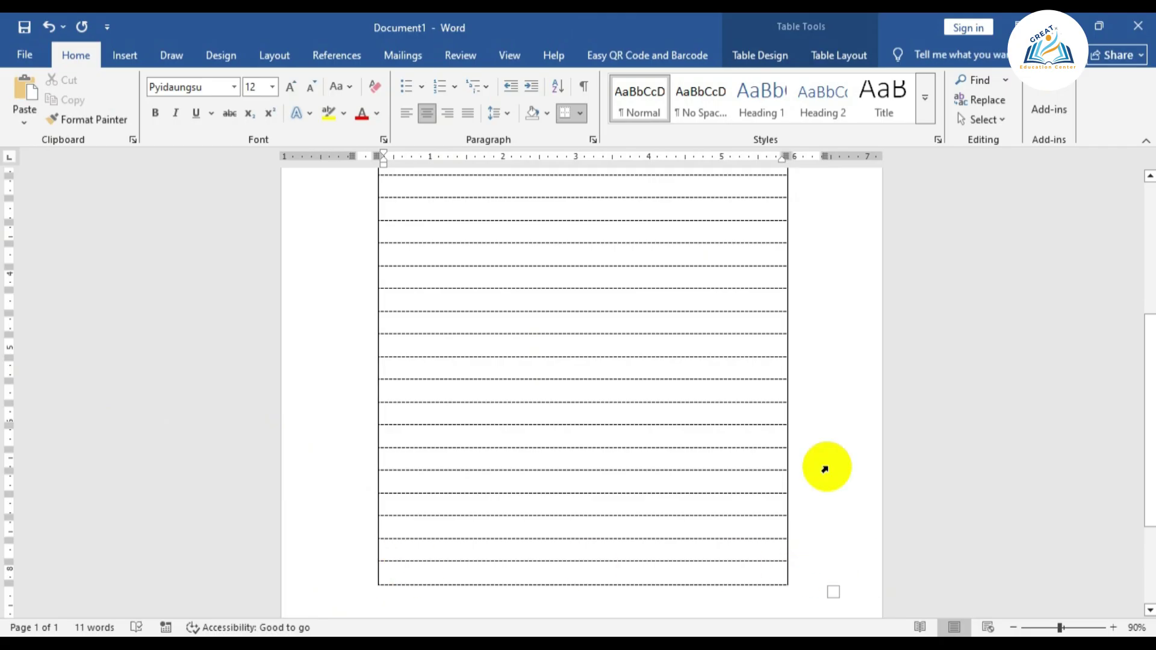
{"action": "scroll", "coordinate": [825, 438], "scroll_direction": "up", "scroll_amount": 5}
{"action": "scroll", "coordinate": [826, 438], "scroll_direction": "up", "scroll_amount": 1}
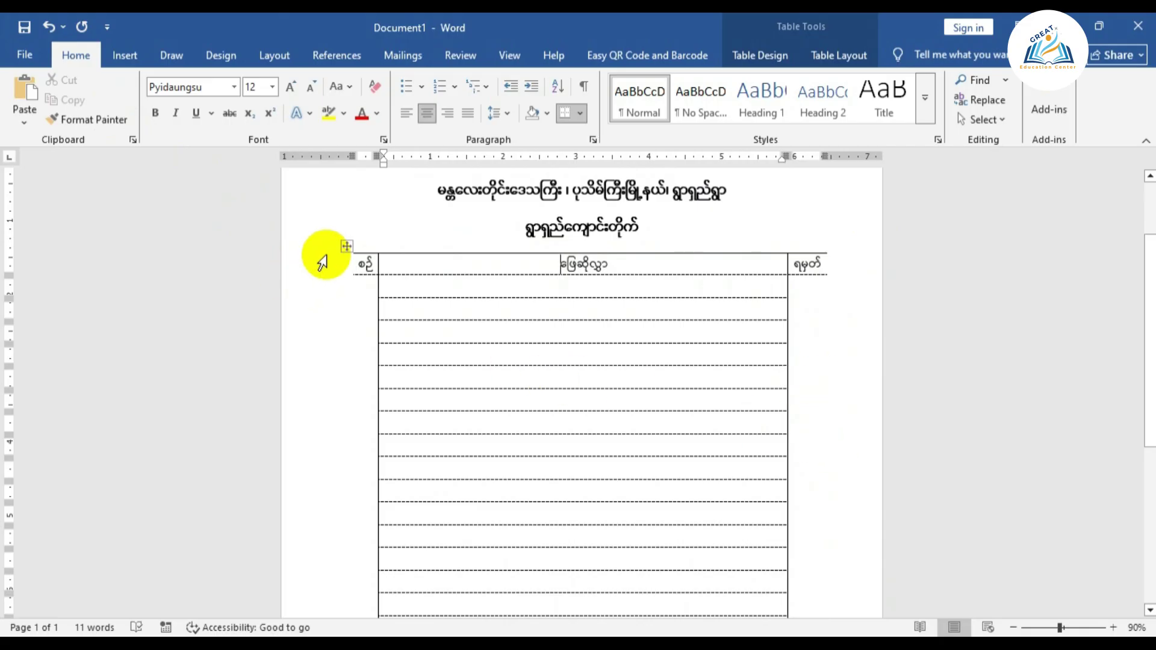
{"action": "scroll", "coordinate": [490, 317], "scroll_direction": "down", "scroll_amount": 7}
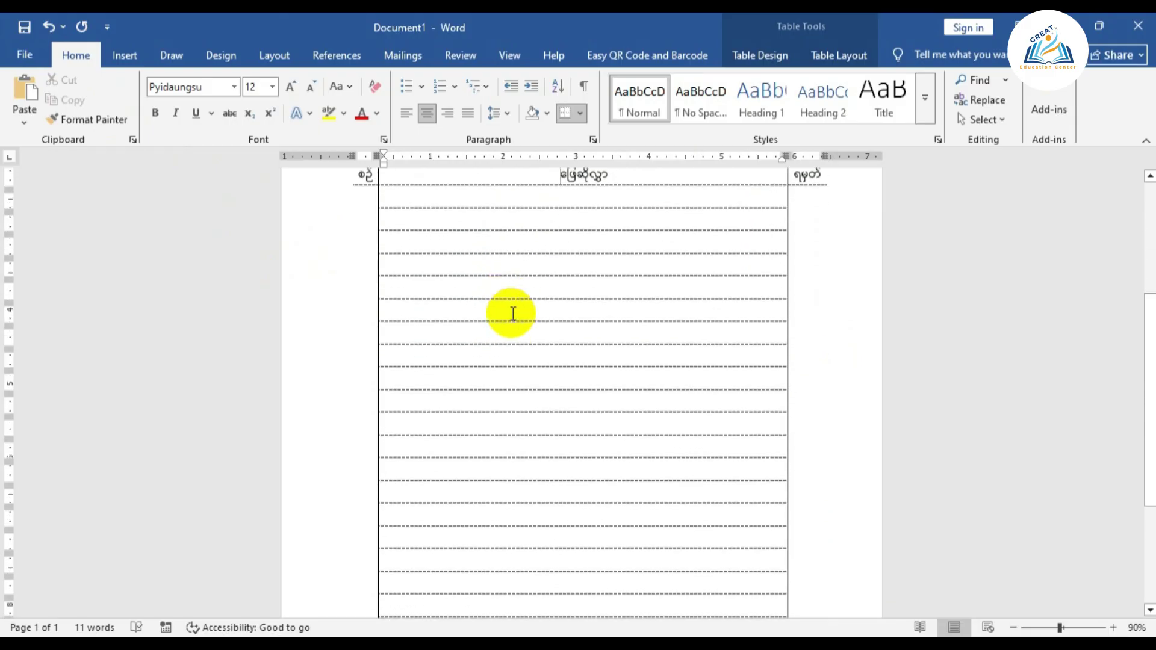
{"action": "scroll", "coordinate": [523, 307], "scroll_direction": "up", "scroll_amount": 8}
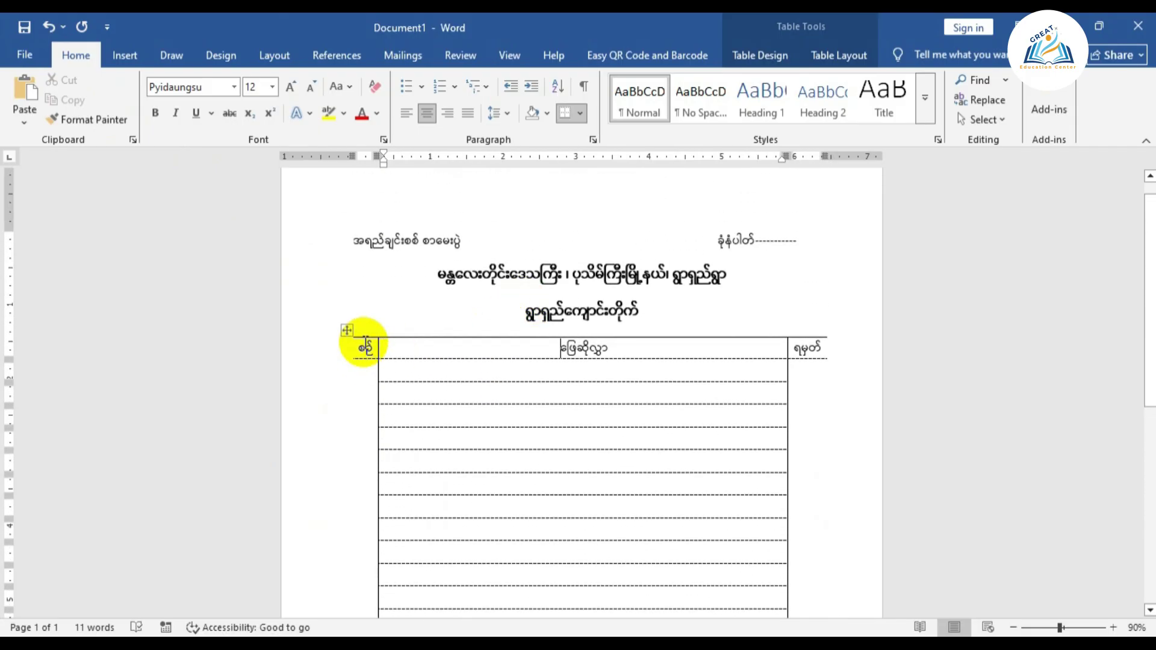
Delete the existing answer table and insert a new table with 3 columns and 20 rows in its place
{"action": "left_click", "coordinate": [349, 327]}
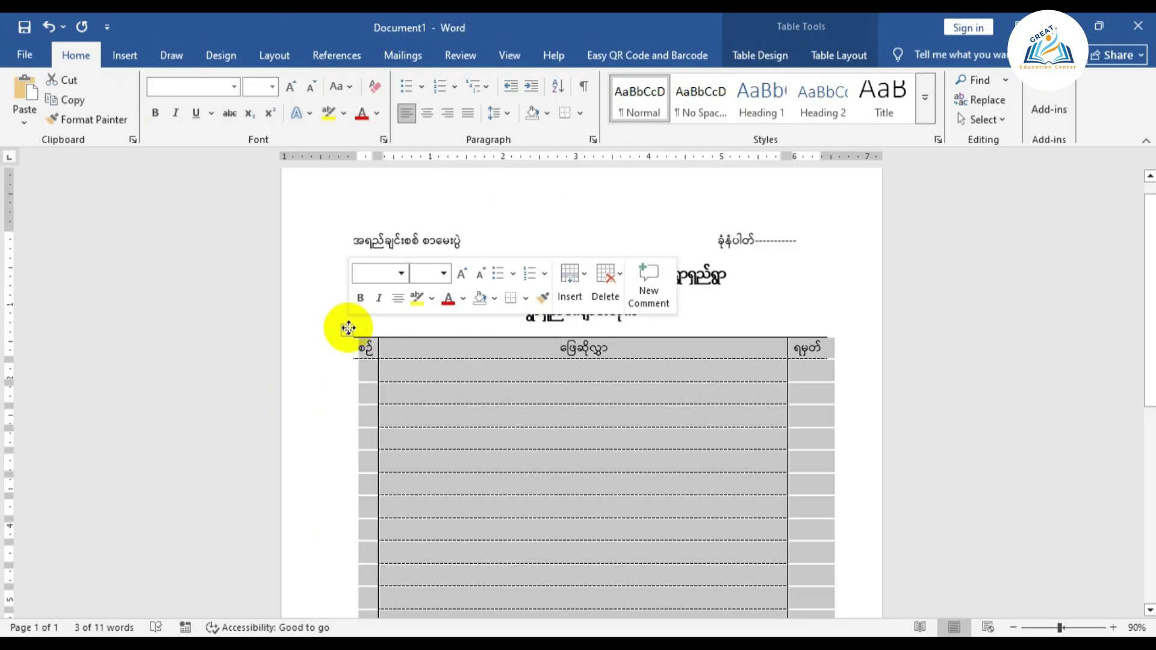
{"action": "key", "text": "BackSpace"}
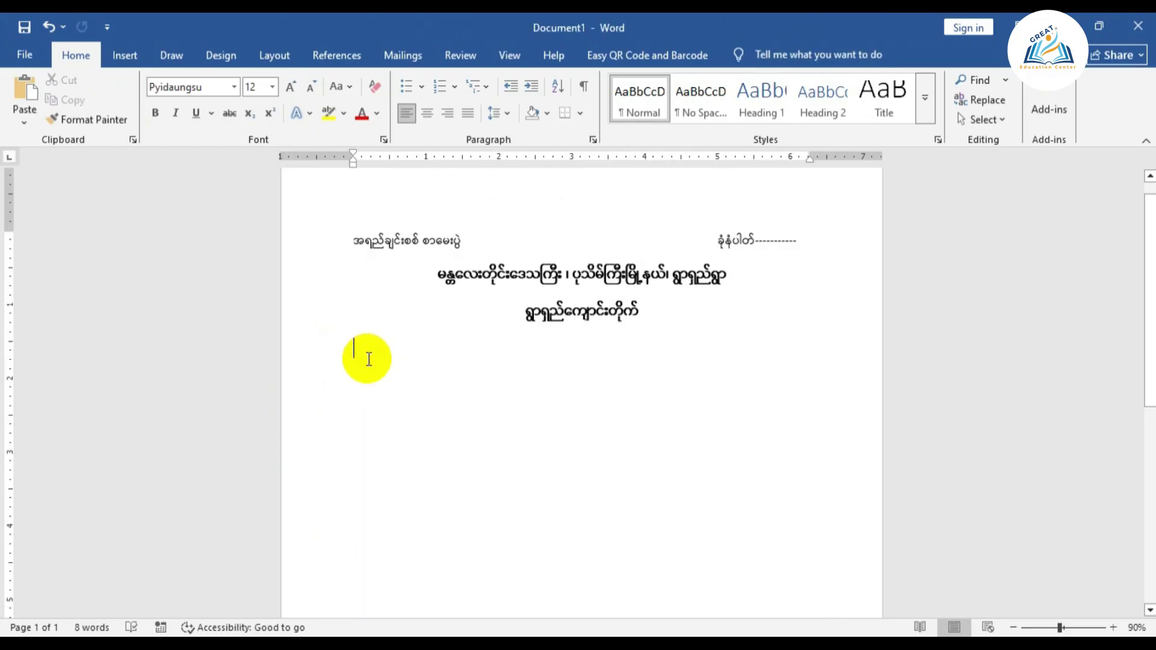
{"action": "left_click", "coordinate": [132, 57]}
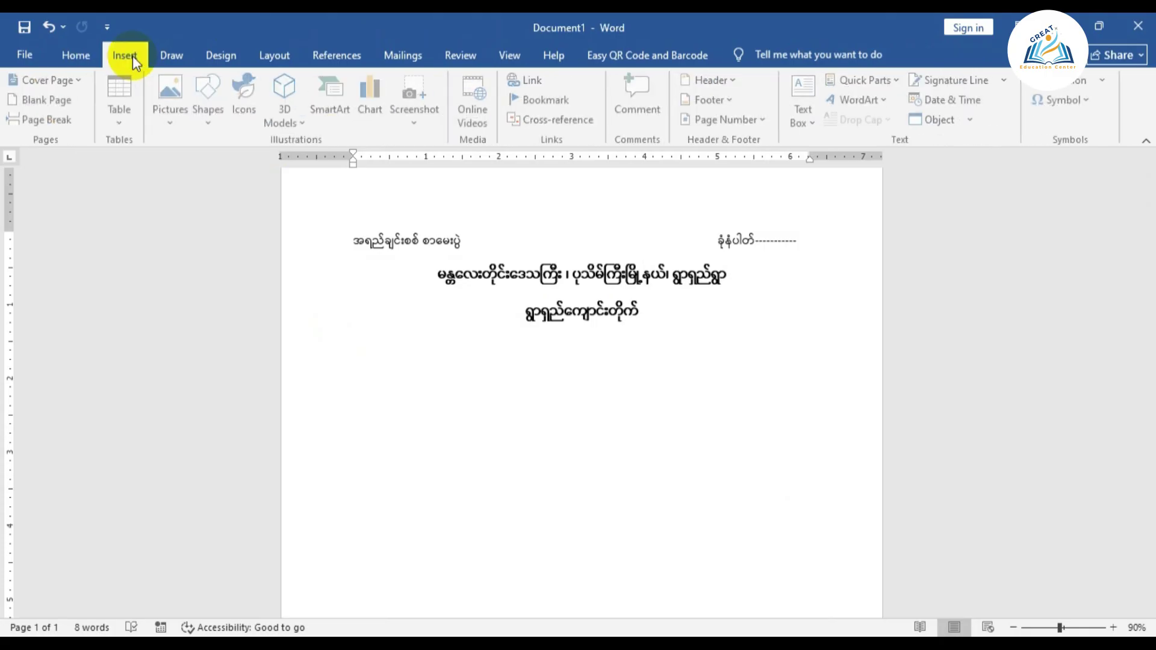
{"action": "left_click", "coordinate": [125, 121]}
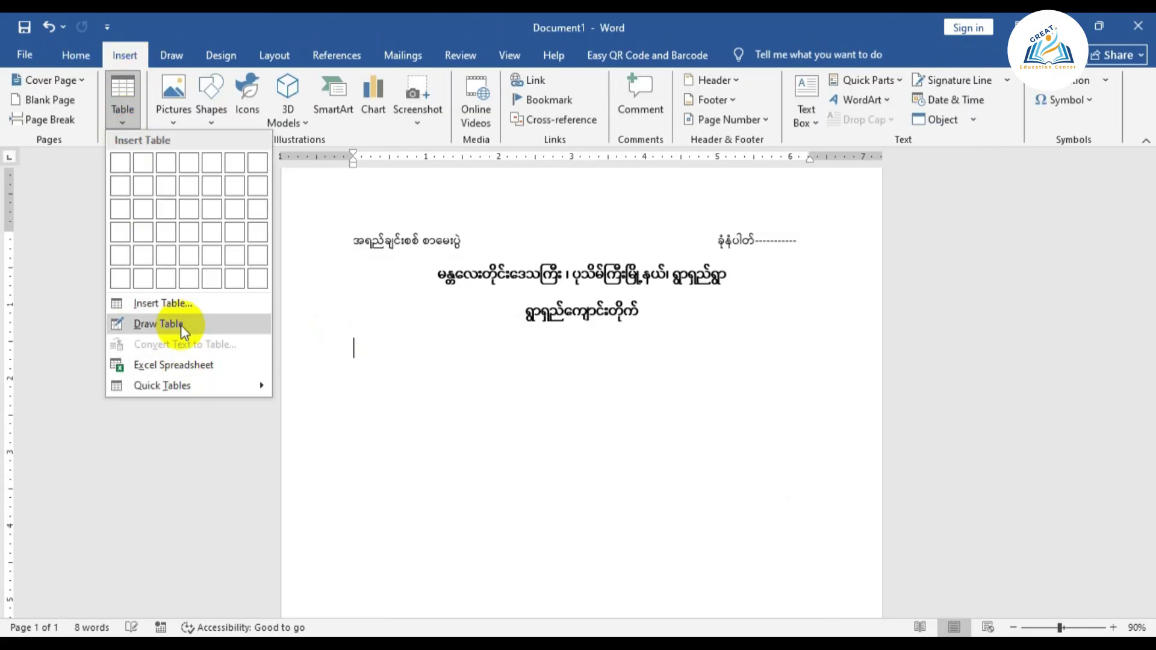
{"action": "left_click", "coordinate": [184, 304]}
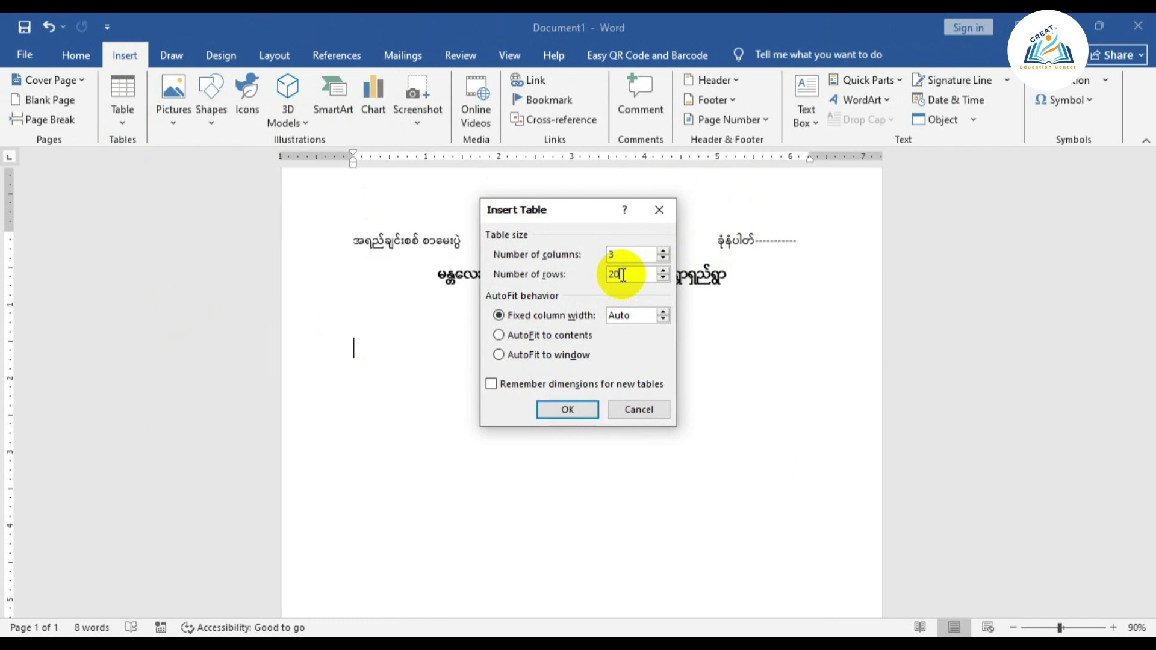
{"action": "left_click", "coordinate": [567, 410]}
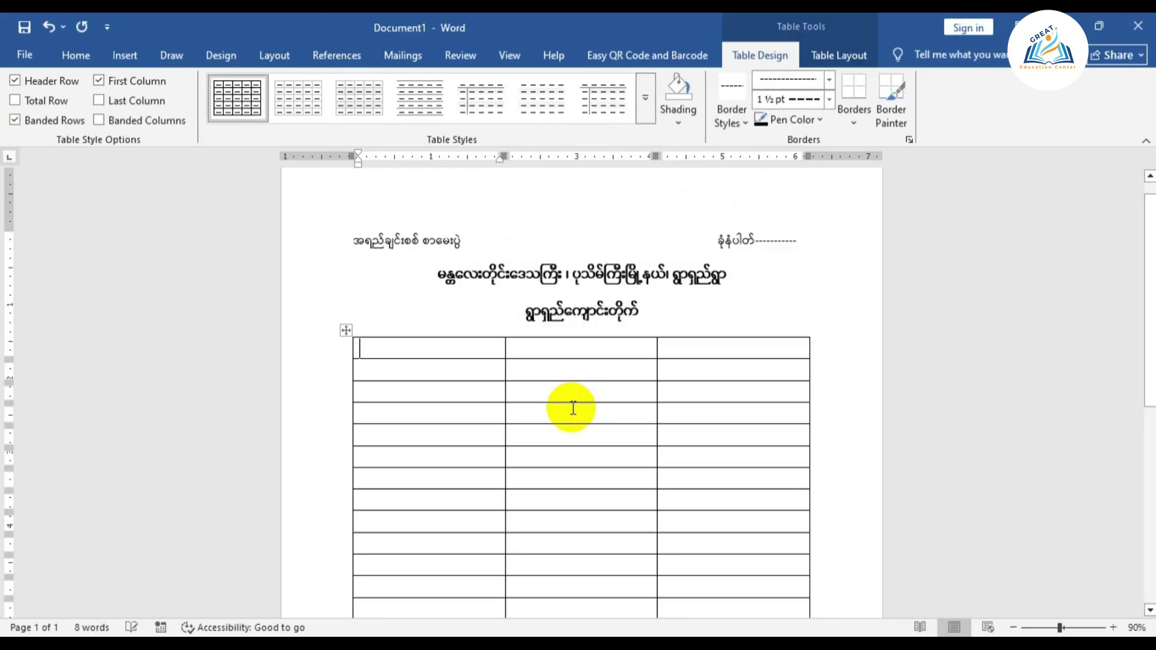
Add seven rows below the last row of the new table to fill the page
{"action": "scroll", "coordinate": [574, 431], "scroll_direction": "down", "scroll_amount": 3}
{"action": "scroll", "coordinate": [574, 434], "scroll_direction": "down", "scroll_amount": 8}
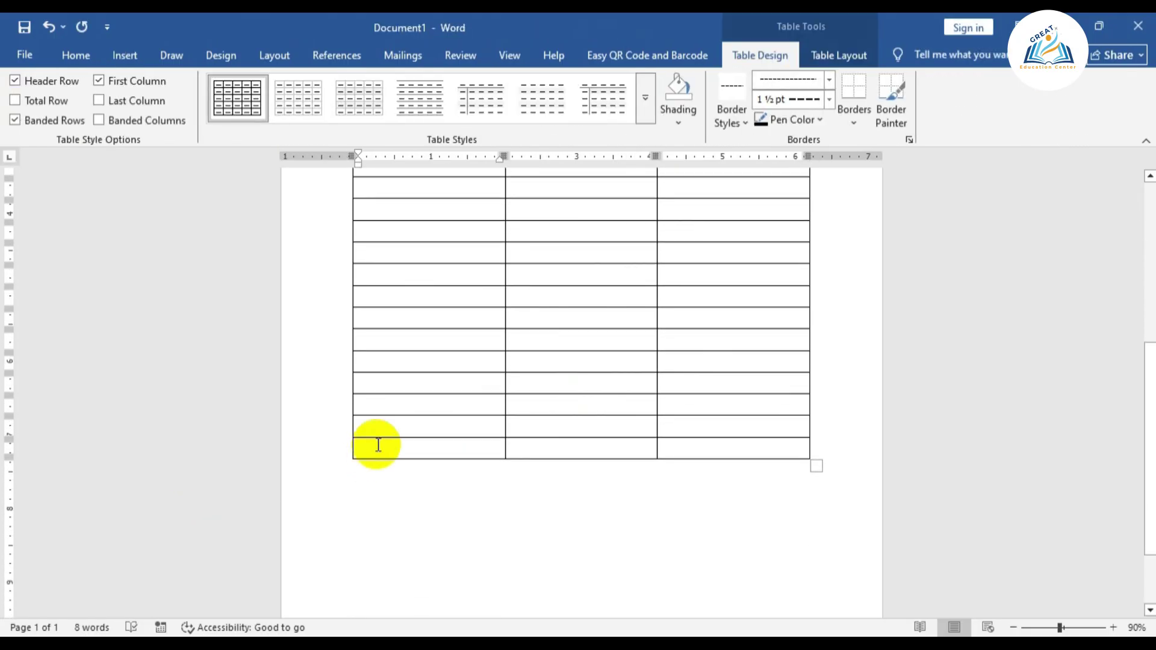
{"action": "scroll", "coordinate": [416, 386], "scroll_direction": "up", "scroll_amount": 1}
{"action": "scroll", "coordinate": [423, 374], "scroll_direction": "up", "scroll_amount": 1}
{"action": "scroll", "coordinate": [423, 376], "scroll_direction": "down", "scroll_amount": 2}
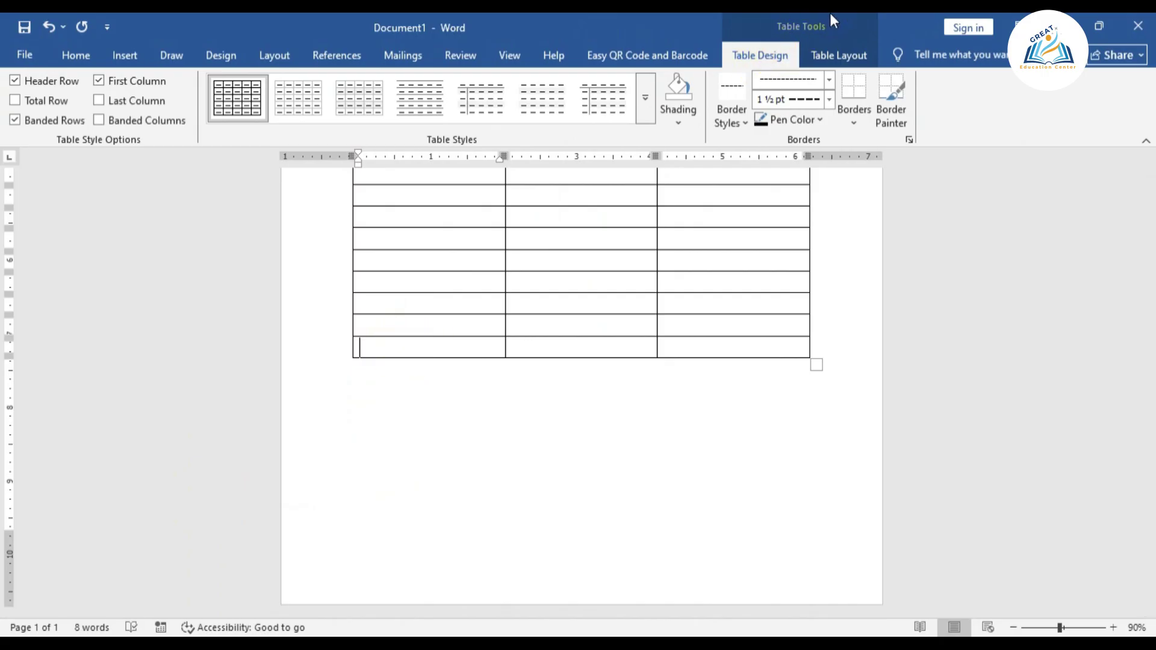
{"action": "left_click", "coordinate": [433, 418]}
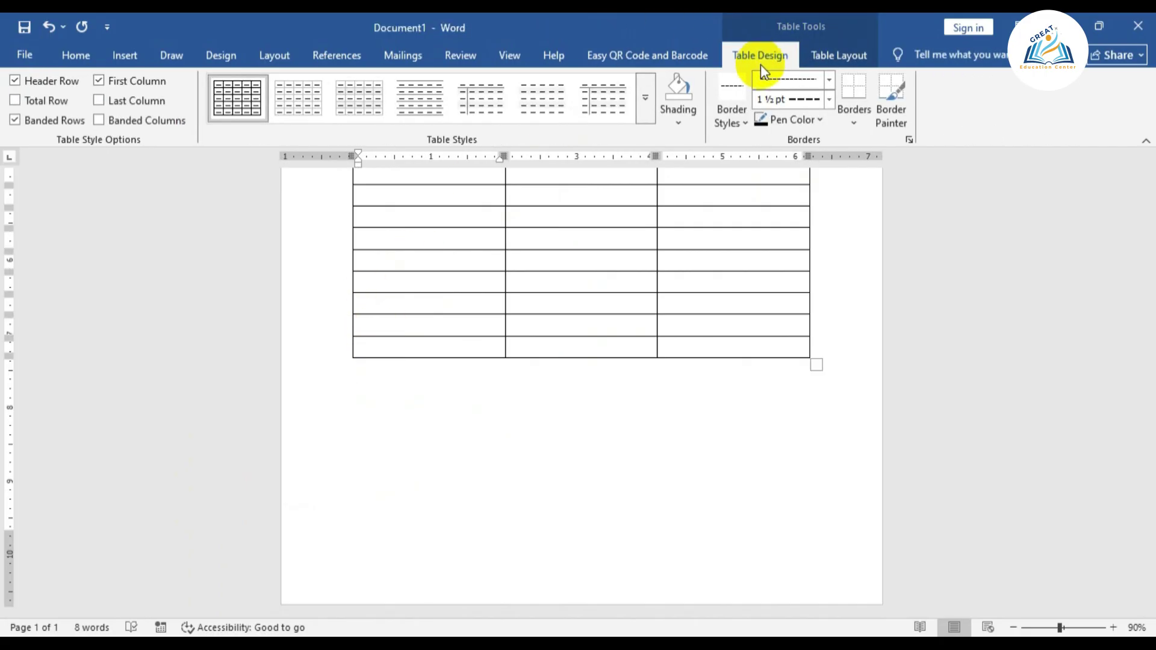
{"action": "left_click", "coordinate": [838, 53]}
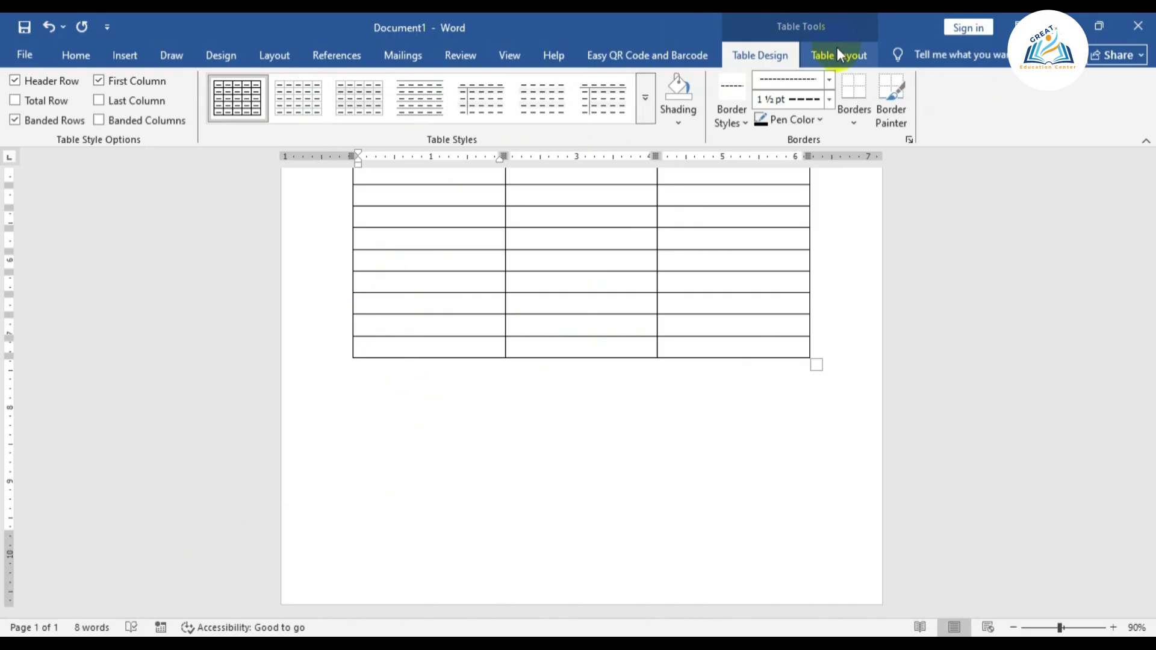
{"action": "left_click", "coordinate": [837, 47]}
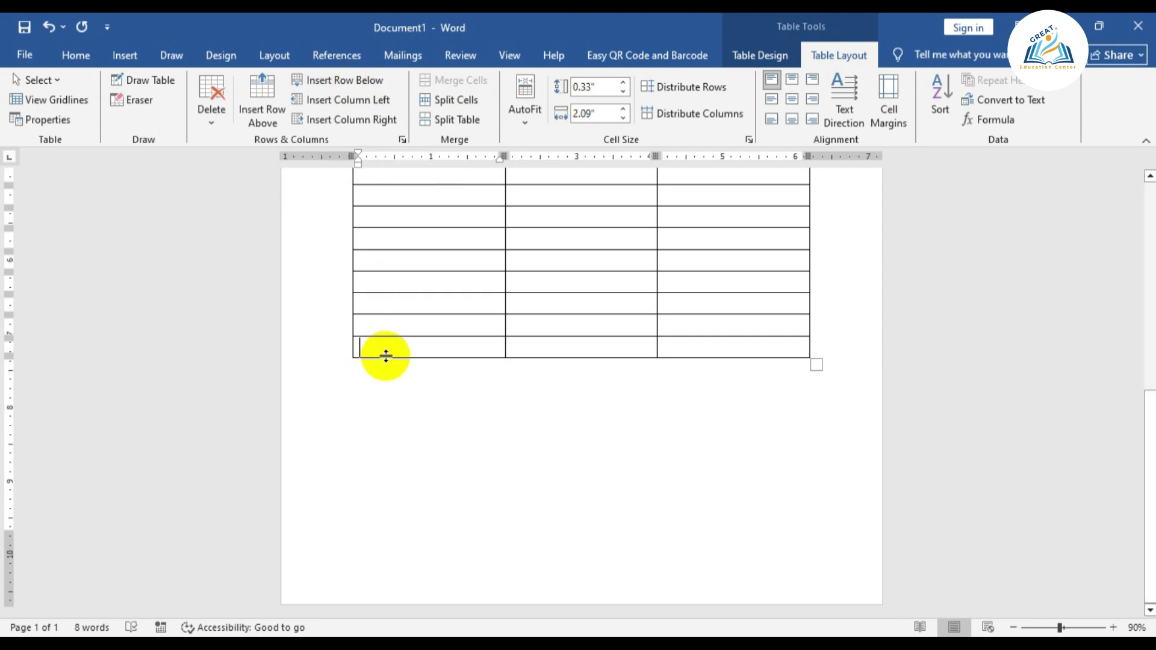
{"action": "left_click", "coordinate": [345, 77]}
{"action": "left_click", "coordinate": [346, 72]}
{"action": "left_click", "coordinate": [346, 72]}
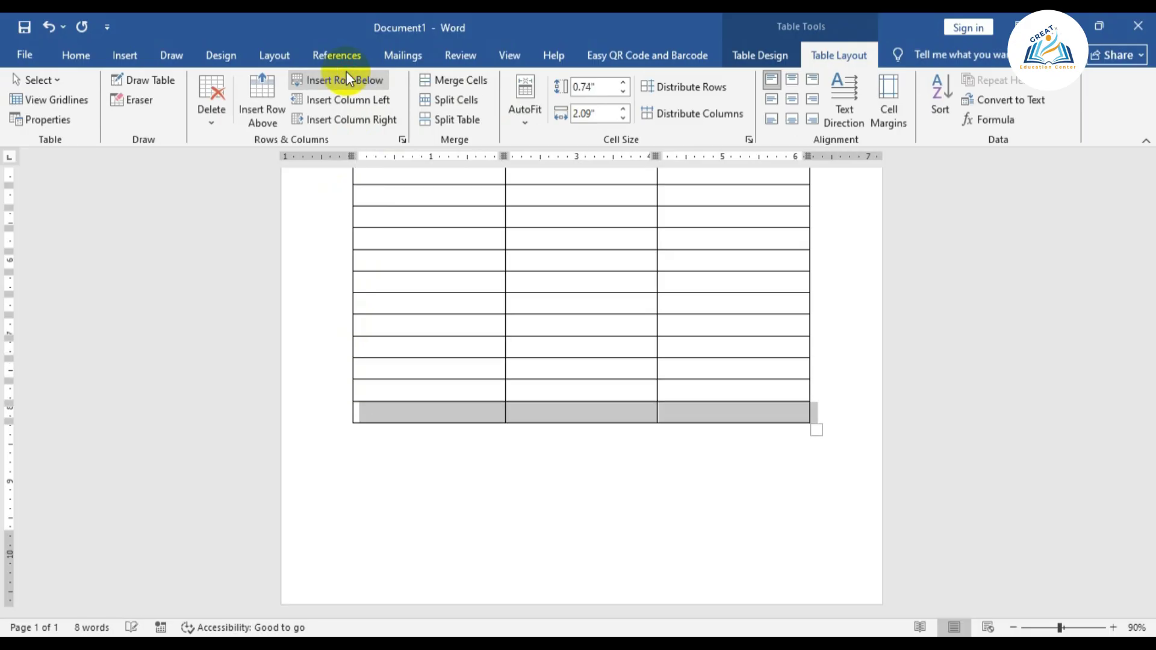
{"action": "left_click", "coordinate": [346, 73]}
{"action": "left_click", "coordinate": [346, 74]}
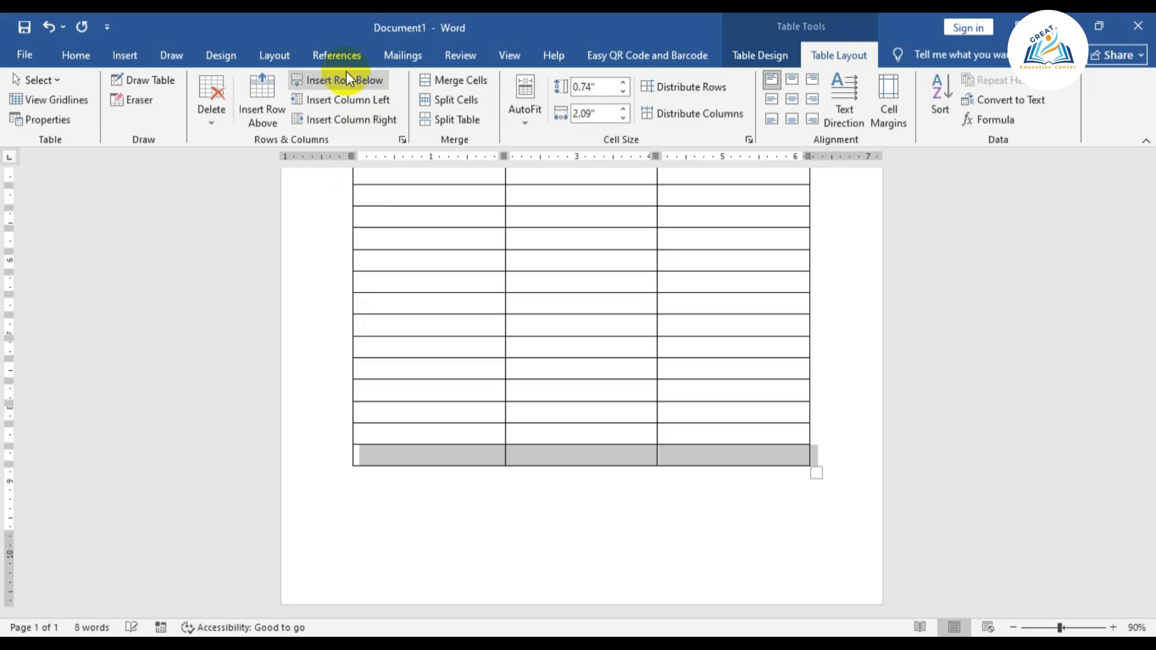
{"action": "left_click", "coordinate": [347, 74]}
{"action": "left_click", "coordinate": [346, 76]}
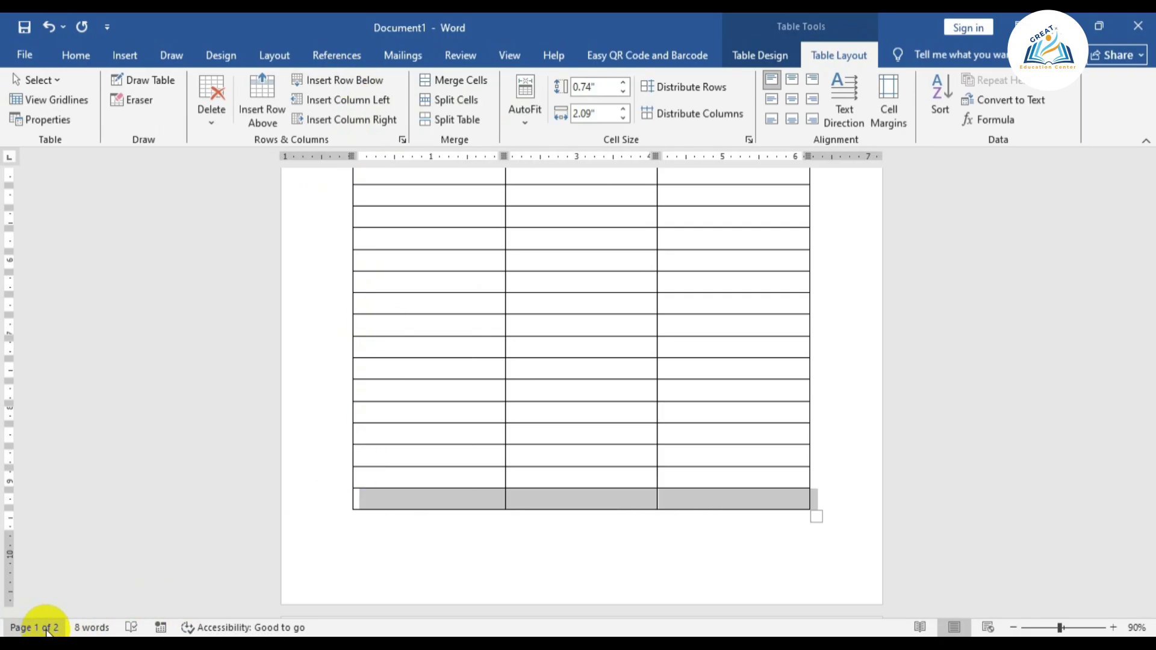
{"action": "scroll", "coordinate": [512, 494], "scroll_direction": "down", "scroll_amount": 2}
{"action": "scroll", "coordinate": [512, 494], "scroll_direction": "down", "scroll_amount": 2}
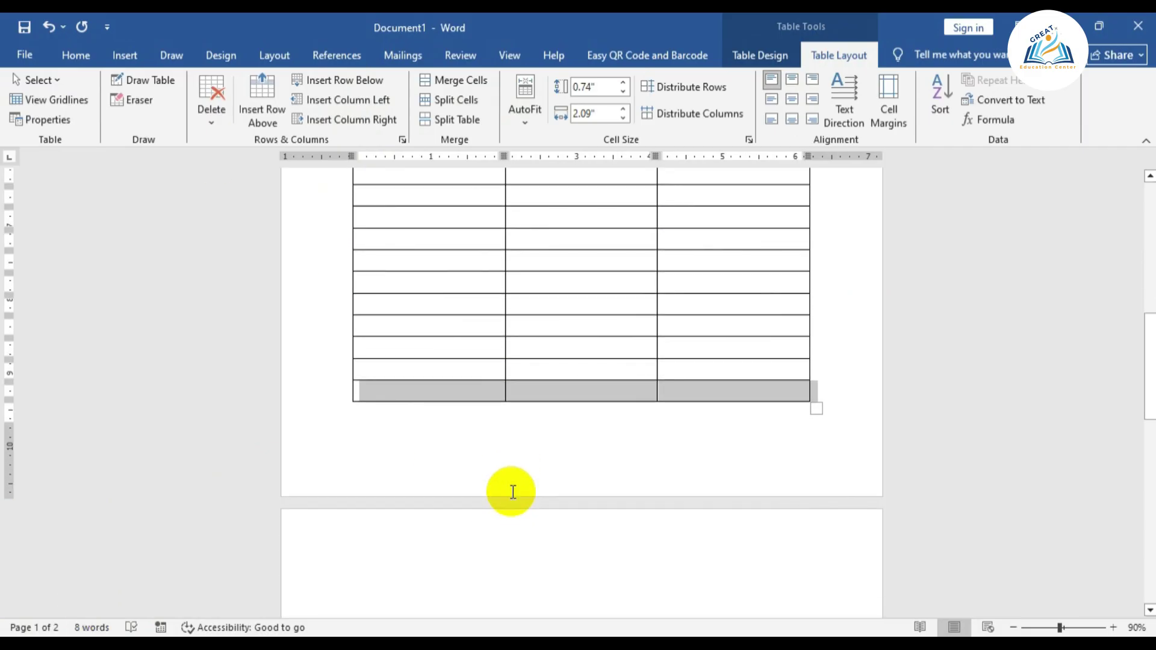
Undo the most recent row additions at the end of the table to bring the document back to one page
{"action": "scroll", "coordinate": [512, 492], "scroll_direction": "up", "scroll_amount": 3}
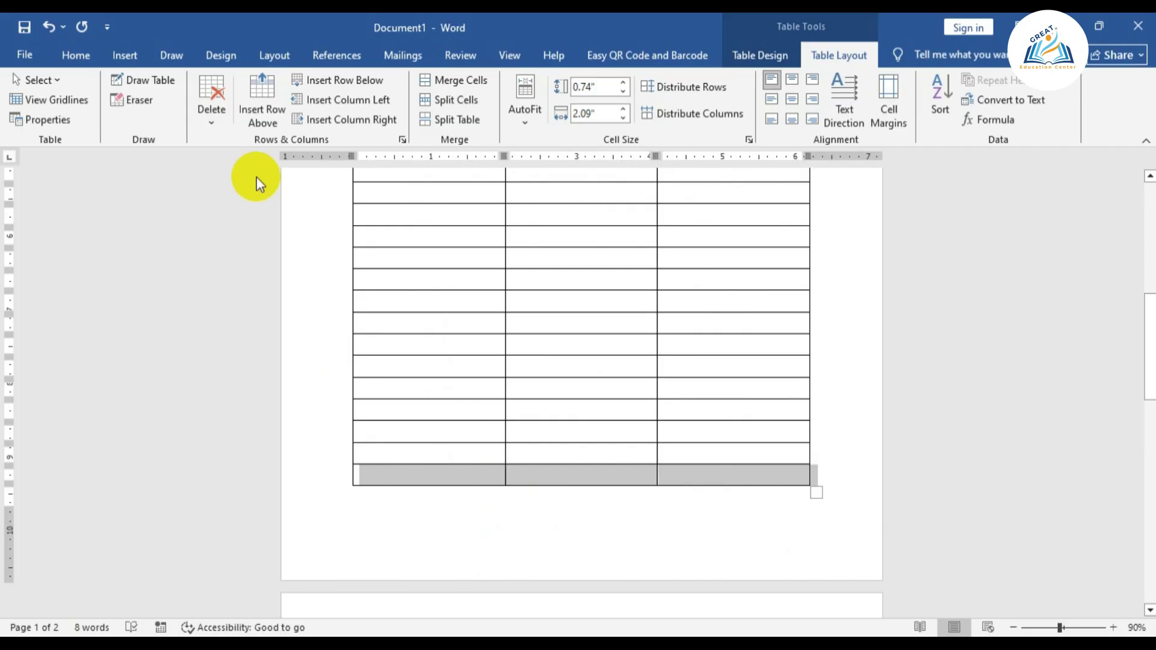
{"action": "left_click", "coordinate": [51, 26]}
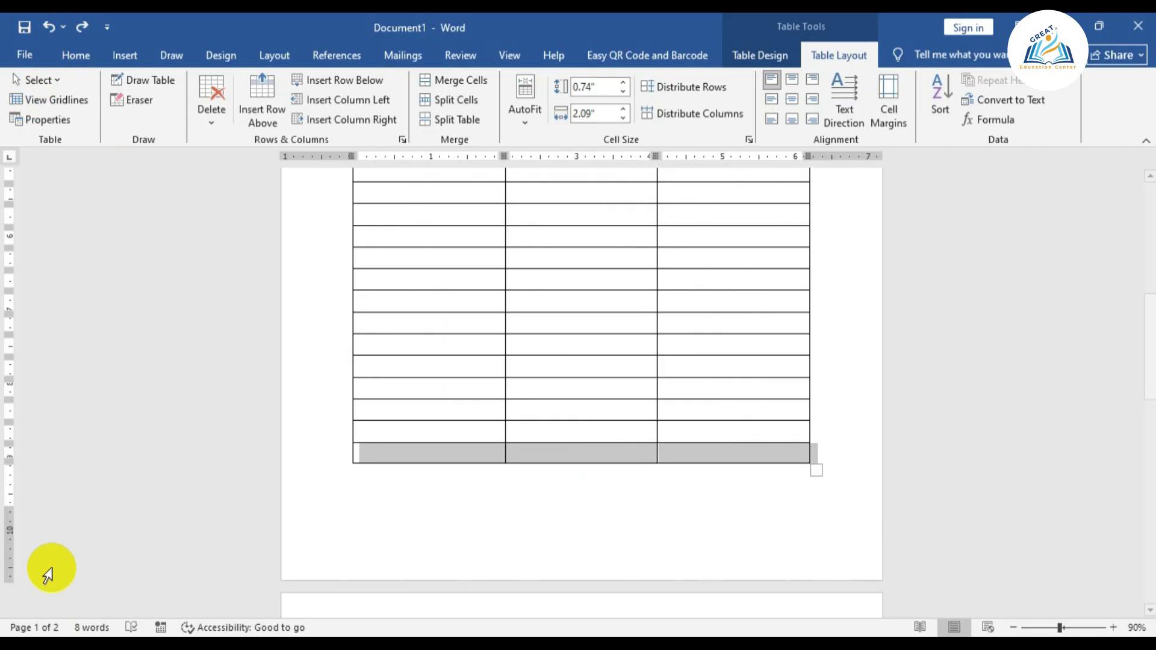
{"action": "left_click", "coordinate": [50, 34]}
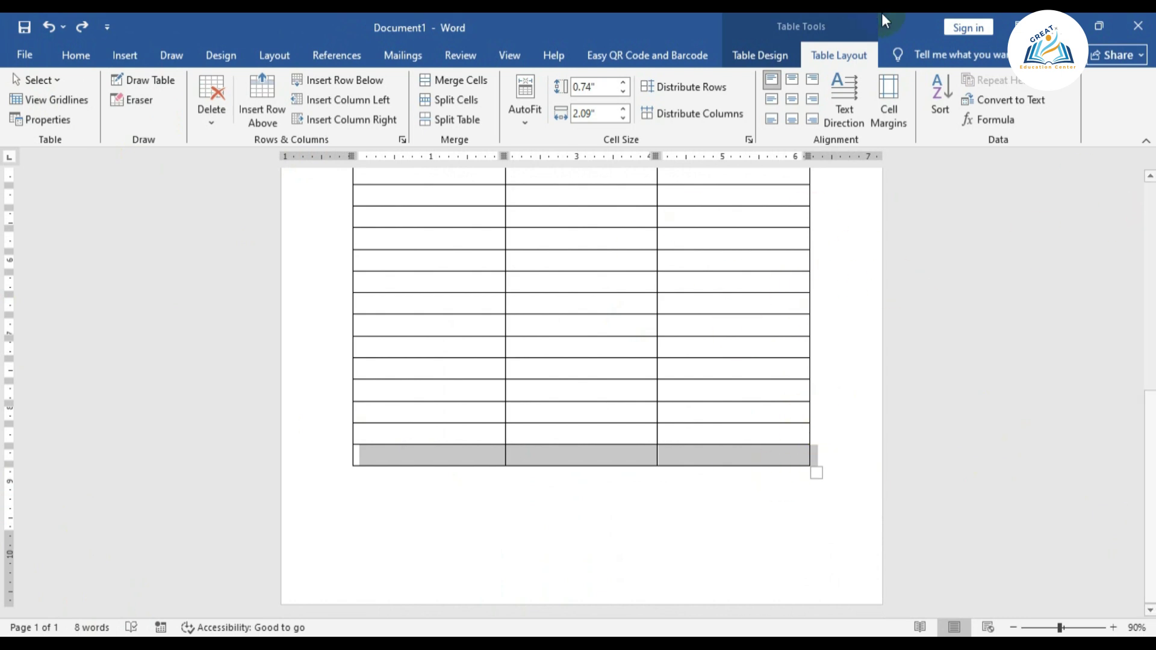
{"action": "left_click", "coordinate": [210, 125]}
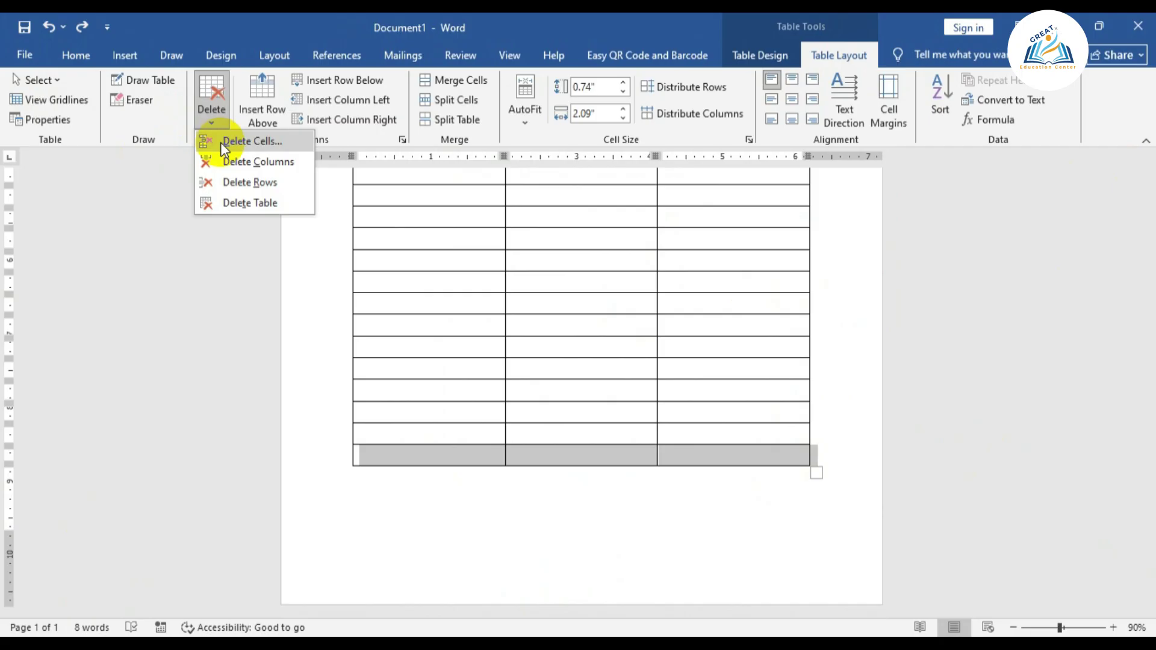
{"action": "left_click", "coordinate": [520, 545]}
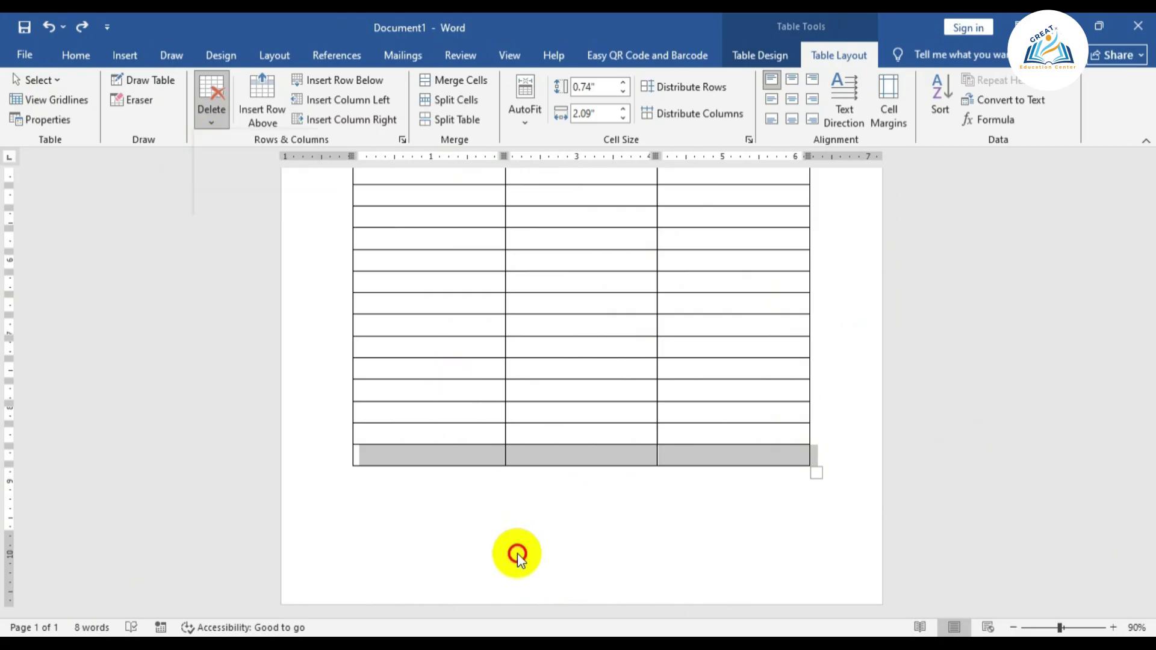
{"action": "left_click", "coordinate": [436, 455]}
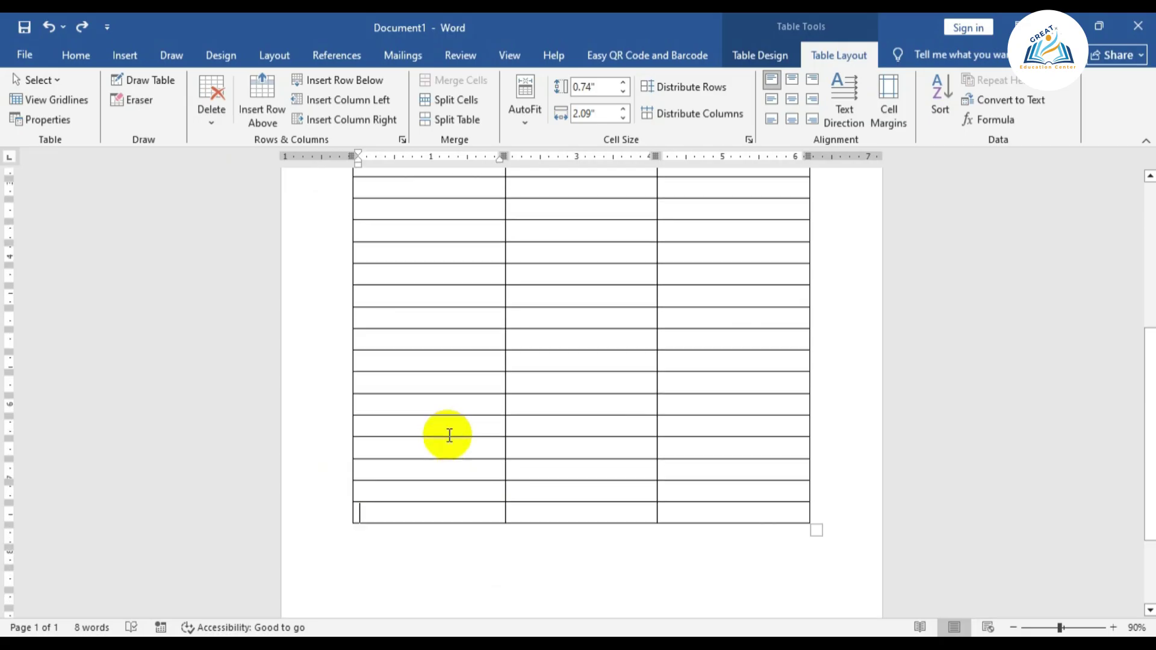
Try to narrow the first column with only the top row's middle cell selected, and undo the change
{"action": "scroll", "coordinate": [449, 434], "scroll_direction": "up", "scroll_amount": 5}
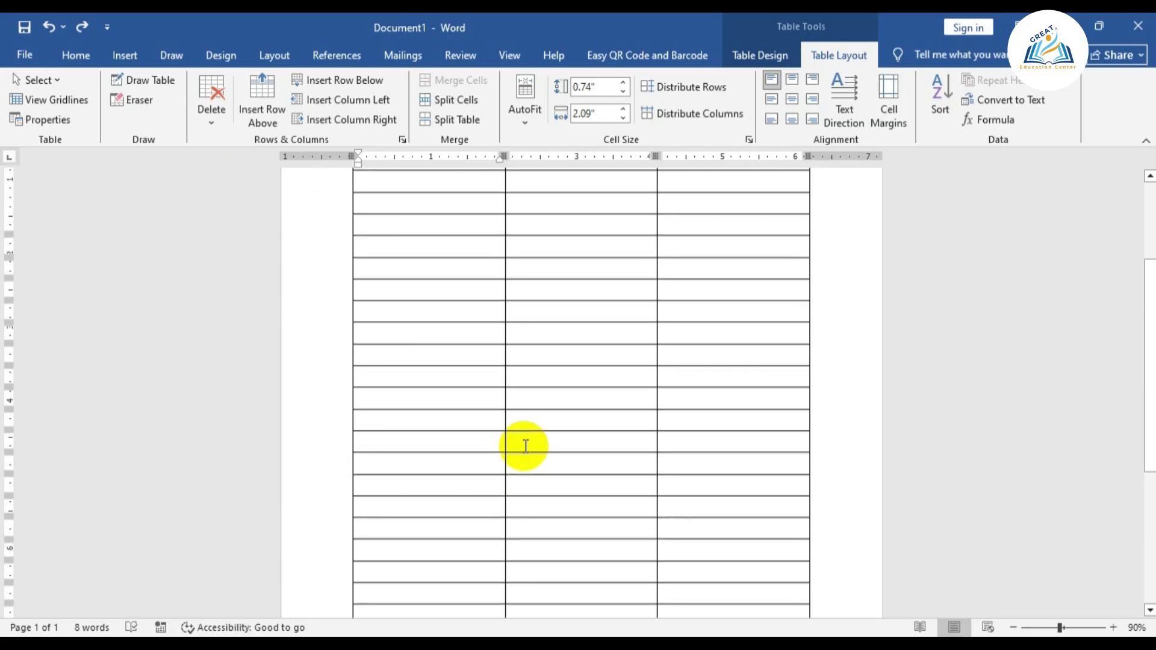
{"action": "scroll", "coordinate": [525, 445], "scroll_direction": "down", "scroll_amount": 1}
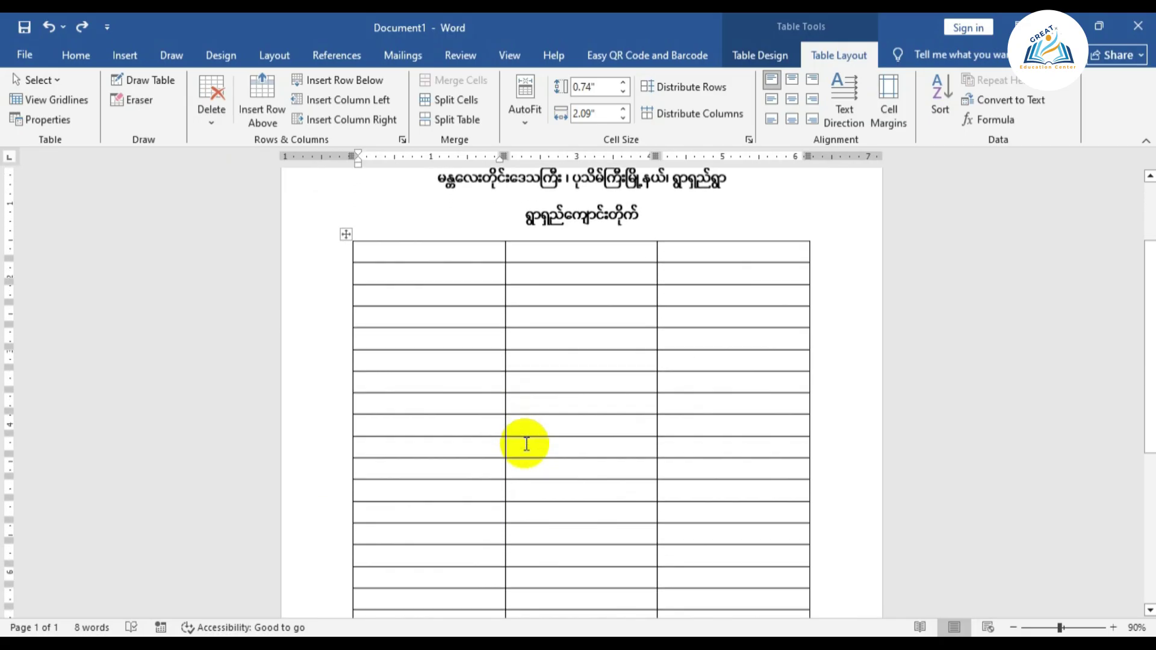
{"action": "scroll", "coordinate": [525, 445], "scroll_direction": "up", "scroll_amount": 3}
{"action": "left_click", "coordinate": [381, 331]}
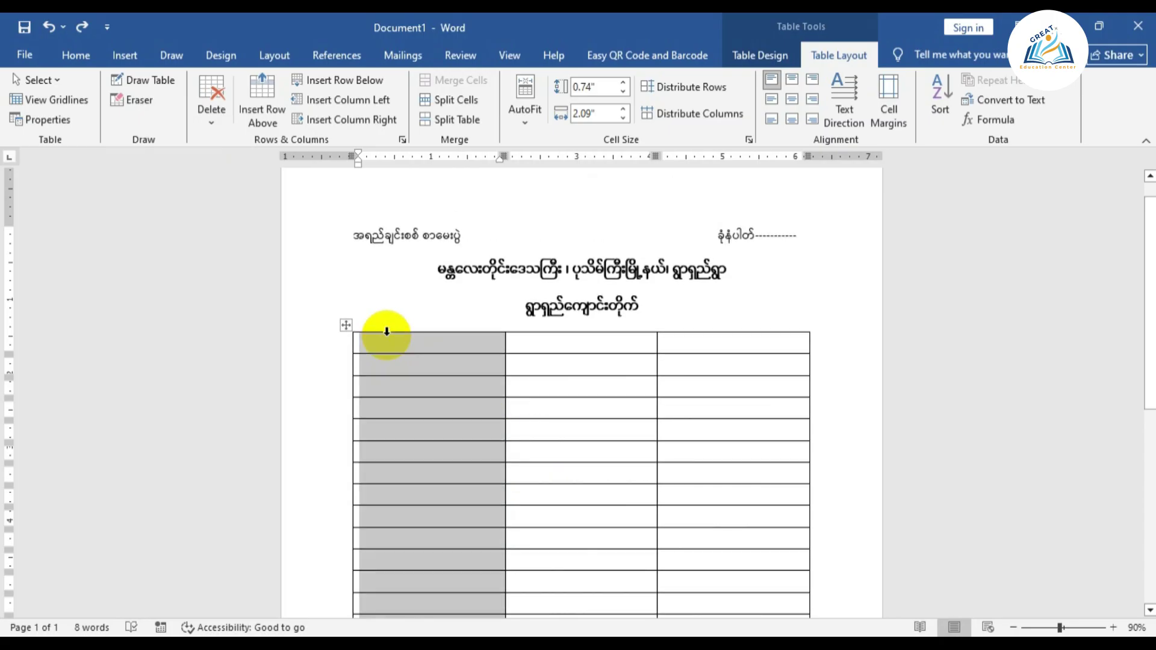
{"action": "left_click", "coordinate": [380, 338]}
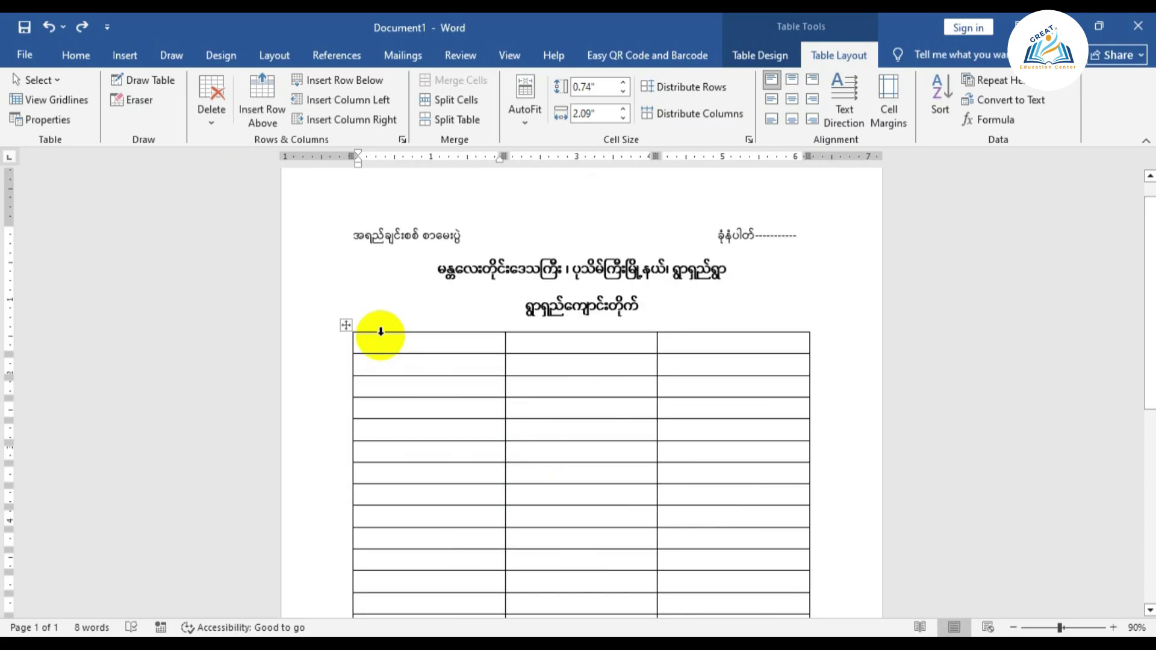
{"action": "left_click", "coordinate": [506, 343]}
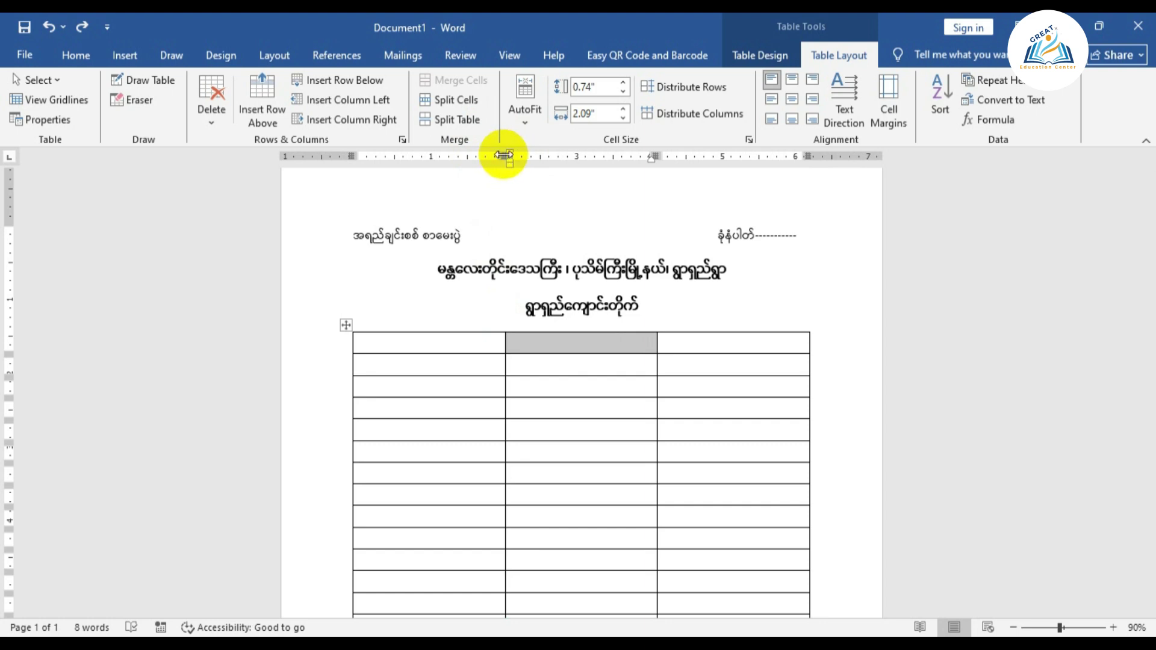
{"action": "left_click_drag", "start_coordinate": [502, 155], "coordinate": [418, 157]}
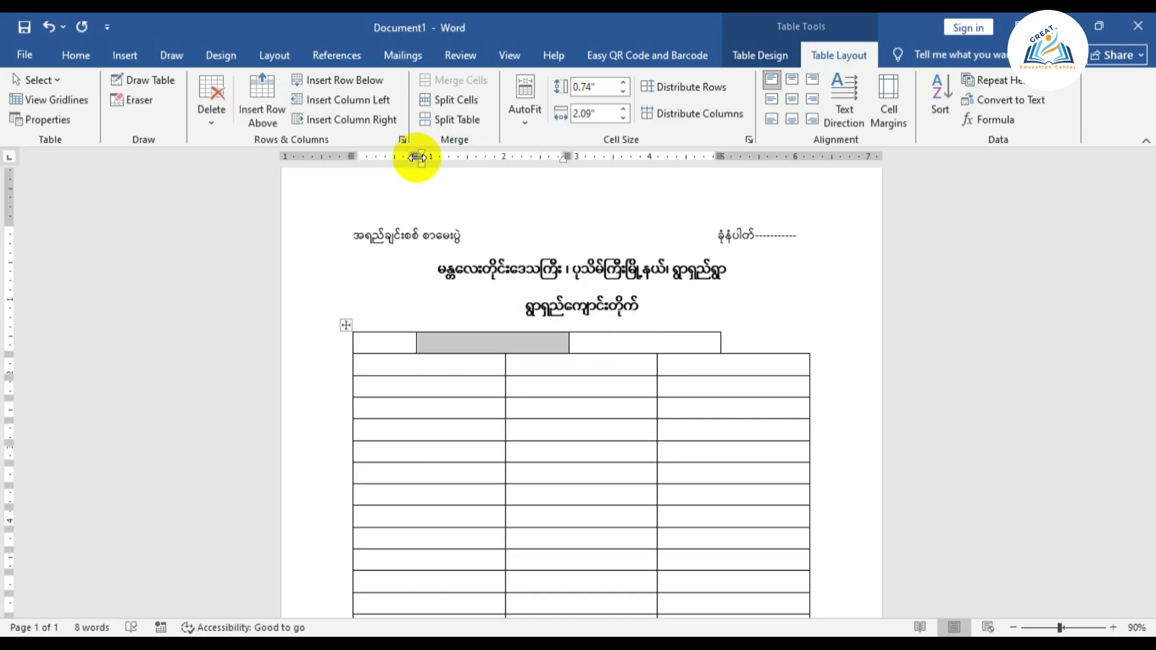
{"action": "left_click", "coordinate": [42, 29]}
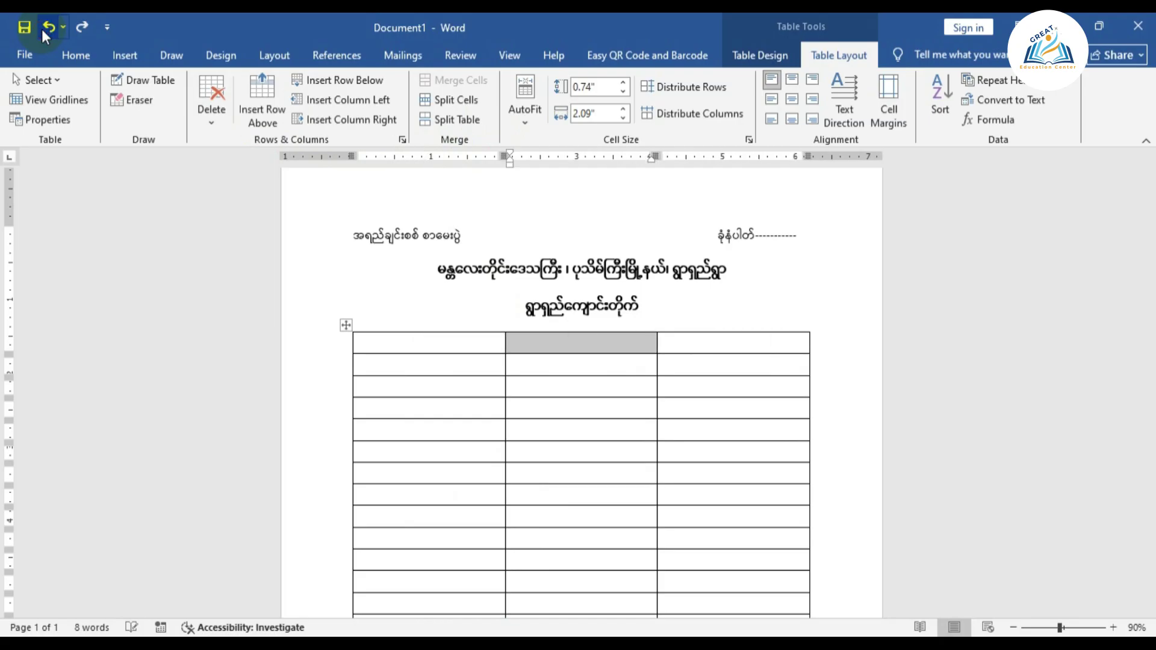
Select the whole table and narrow its first column to about 1" in every row
{"action": "left_click", "coordinate": [397, 332]}
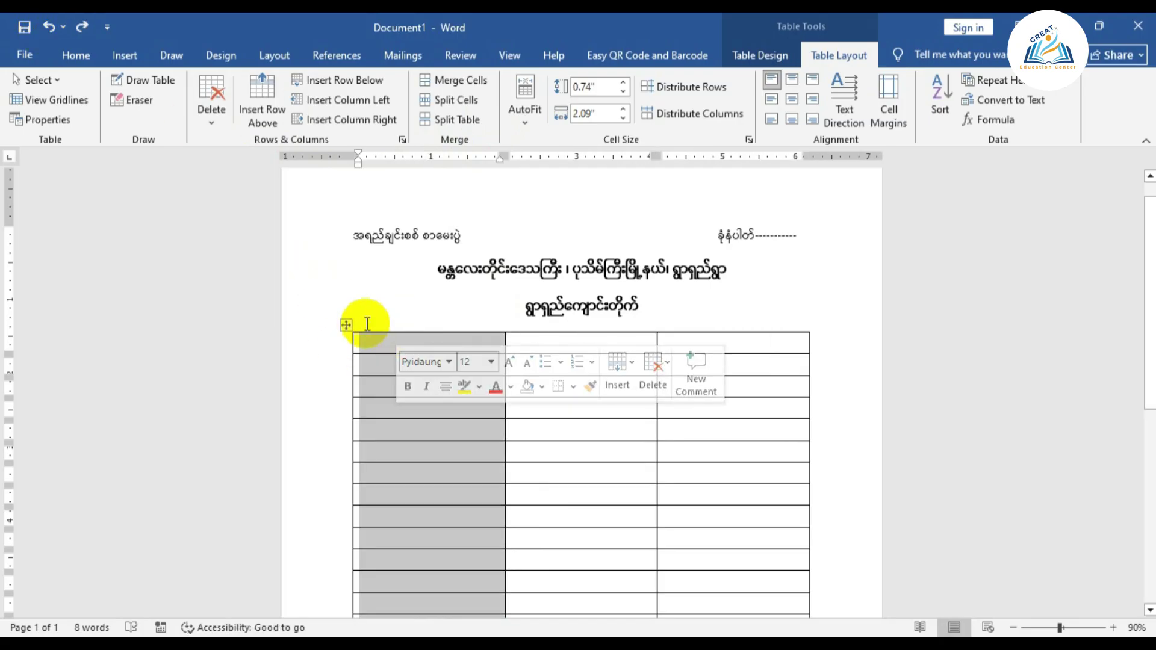
{"action": "left_click", "coordinate": [344, 324]}
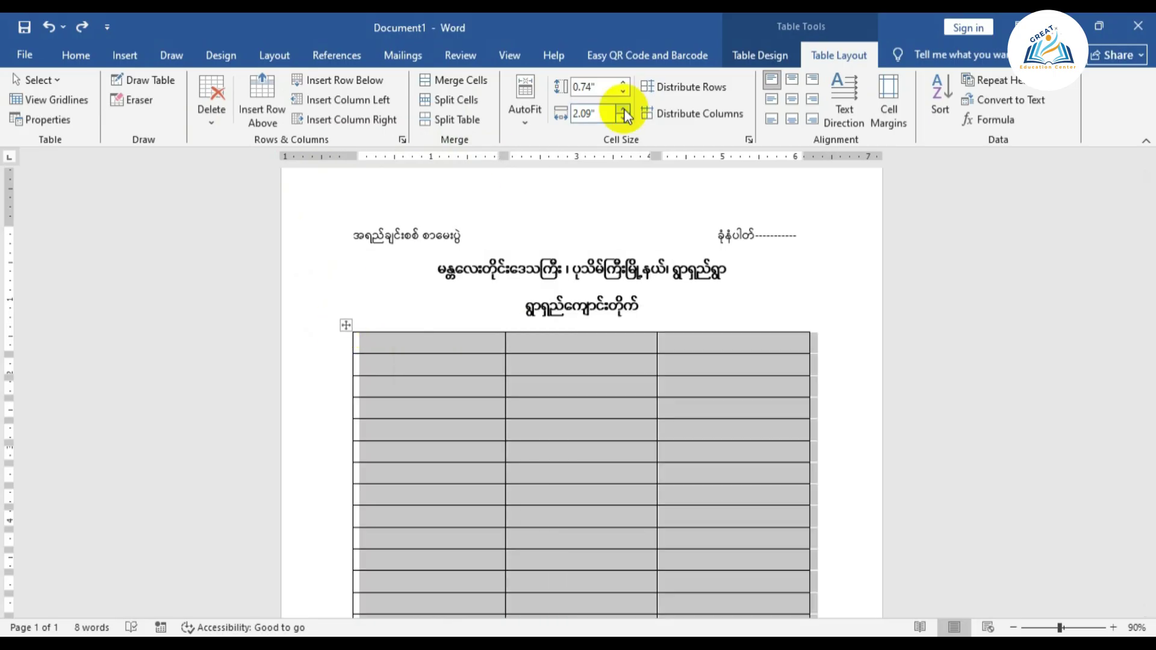
{"action": "left_click_drag", "start_coordinate": [506, 159], "coordinate": [426, 185]}
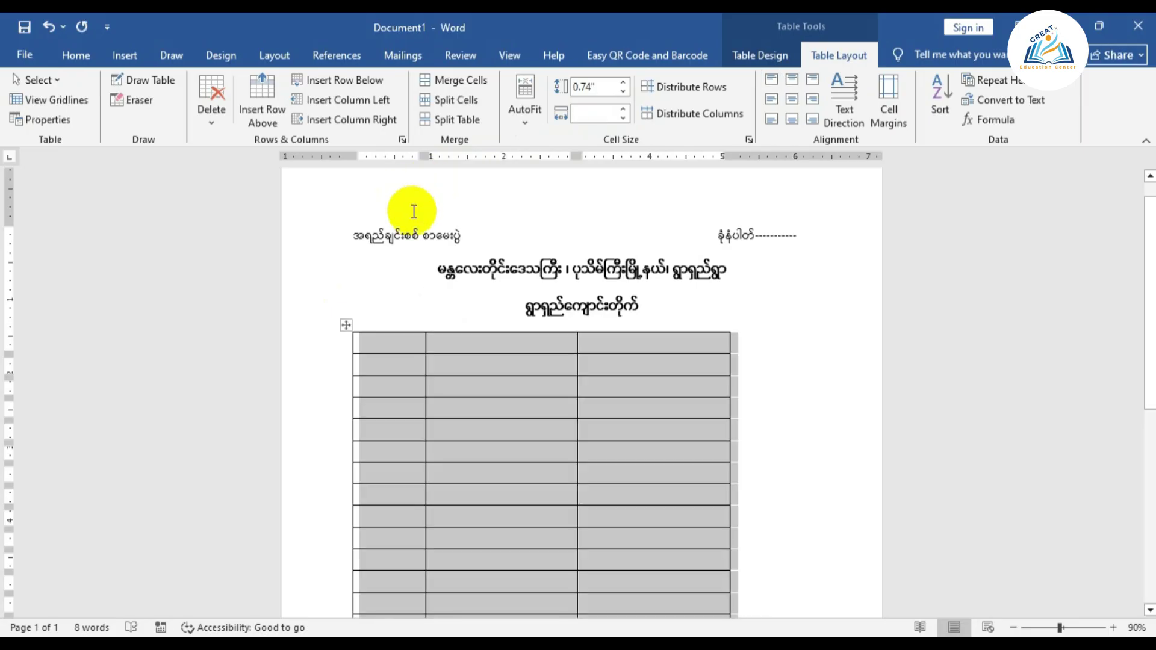
{"action": "left_click", "coordinate": [468, 445]}
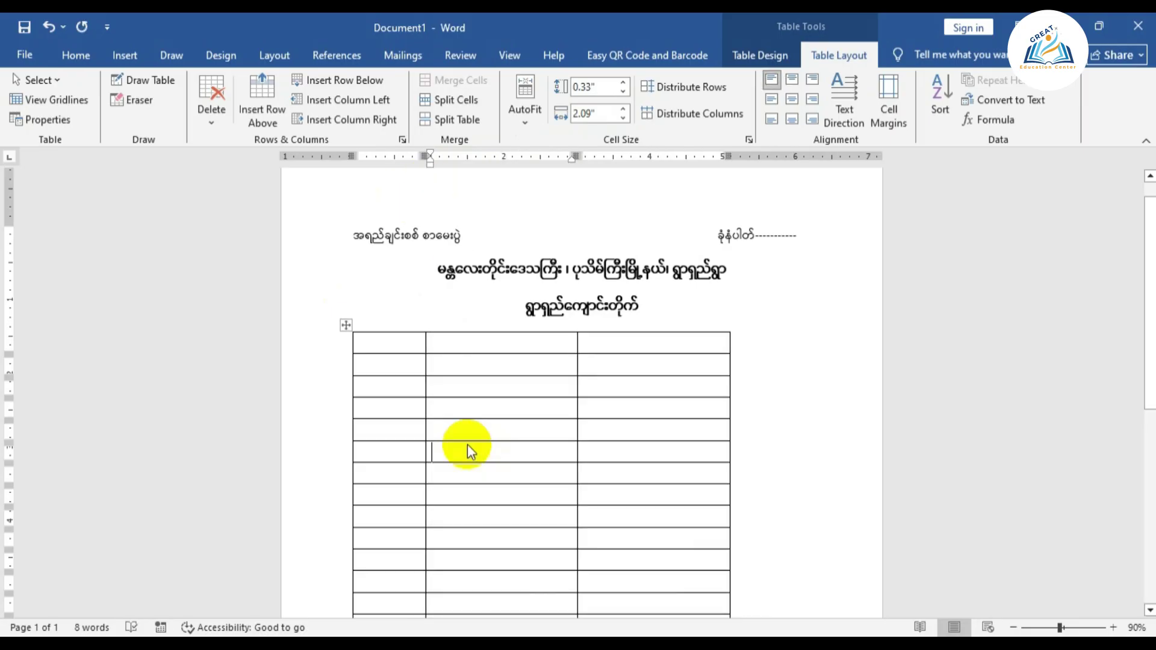
With the whole table selected, widen the middle column to about 4"
{"action": "left_click", "coordinate": [343, 327]}
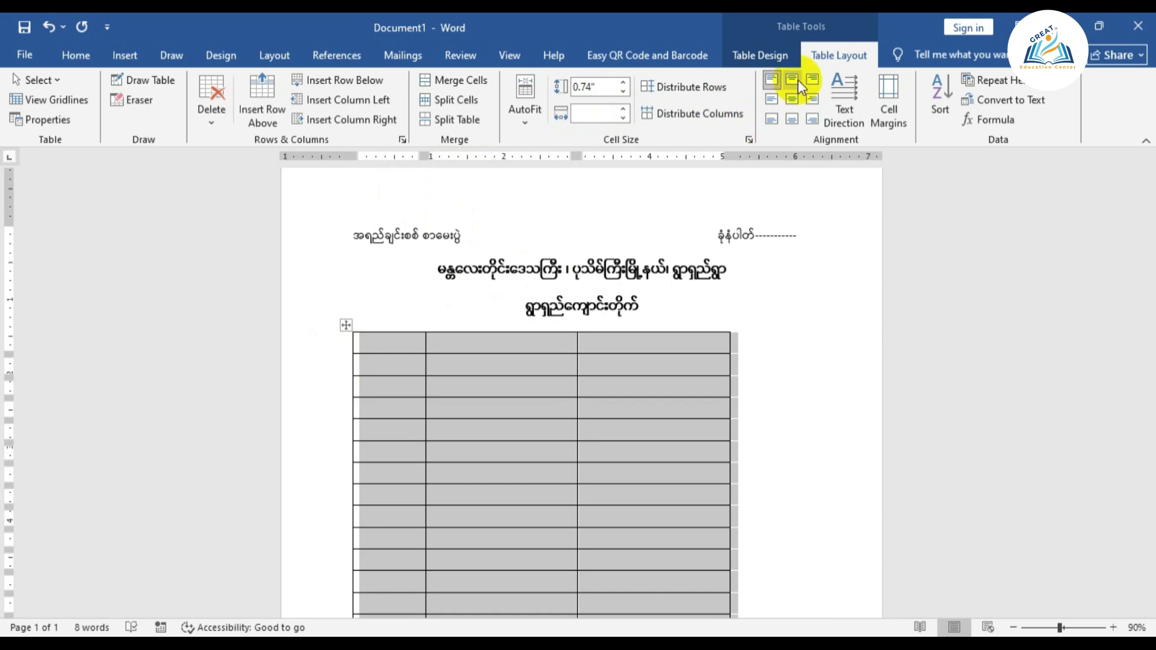
{"action": "left_click", "coordinate": [55, 81]}
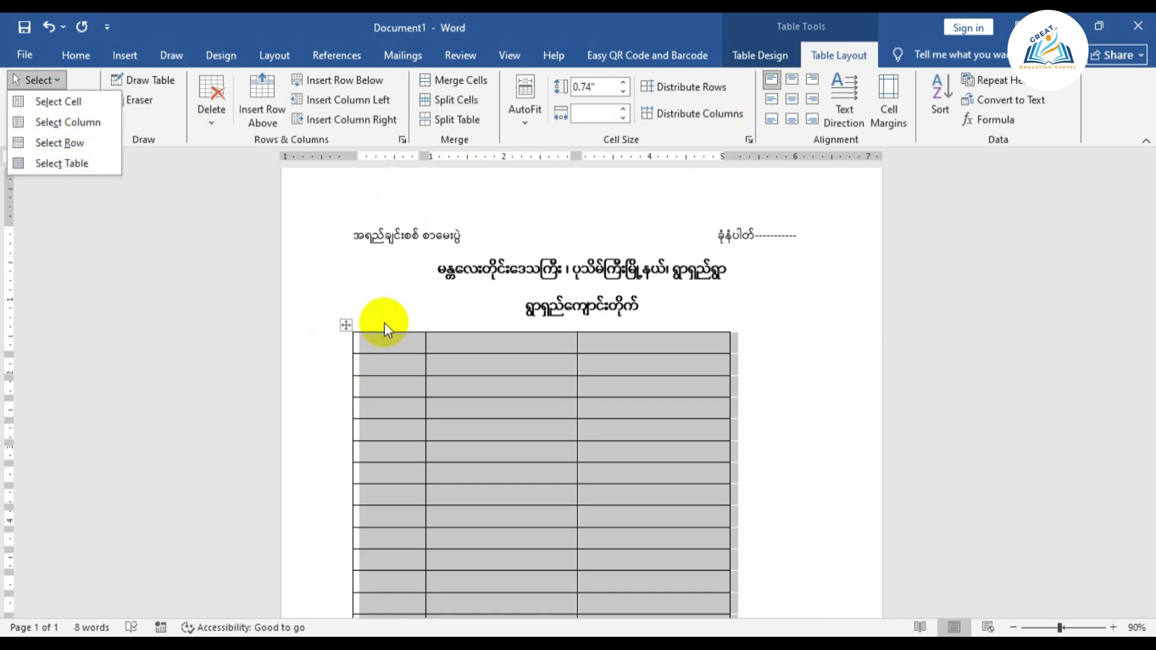
{"action": "left_click", "coordinate": [465, 385]}
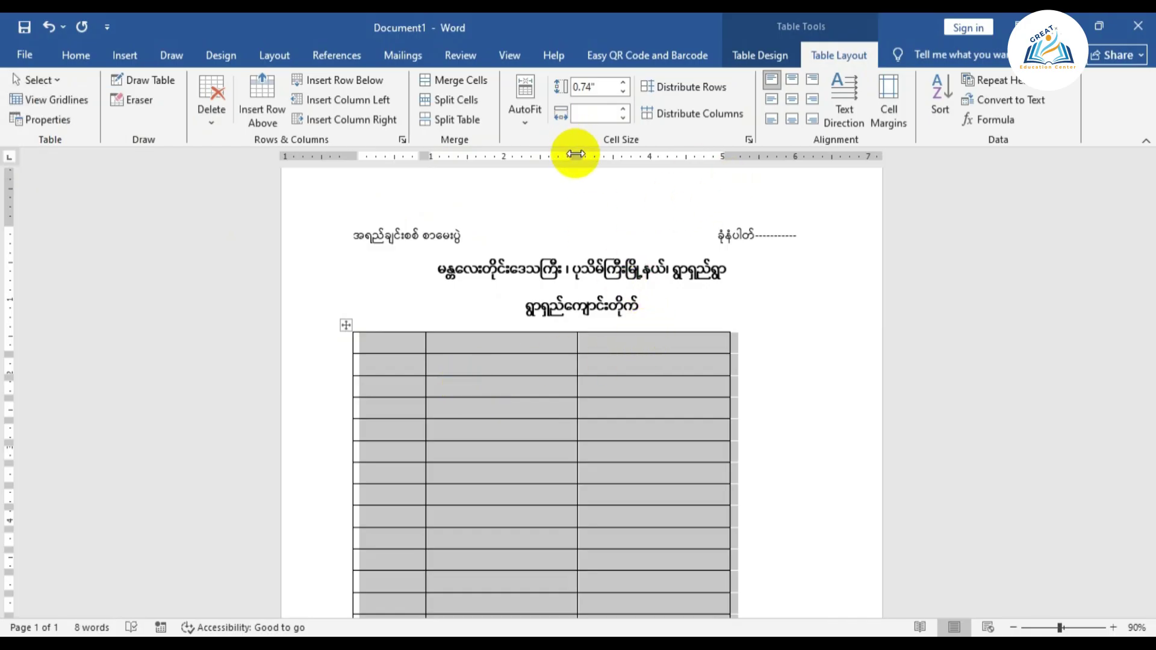
{"action": "left_click_drag", "start_coordinate": [576, 155], "coordinate": [807, 237]}
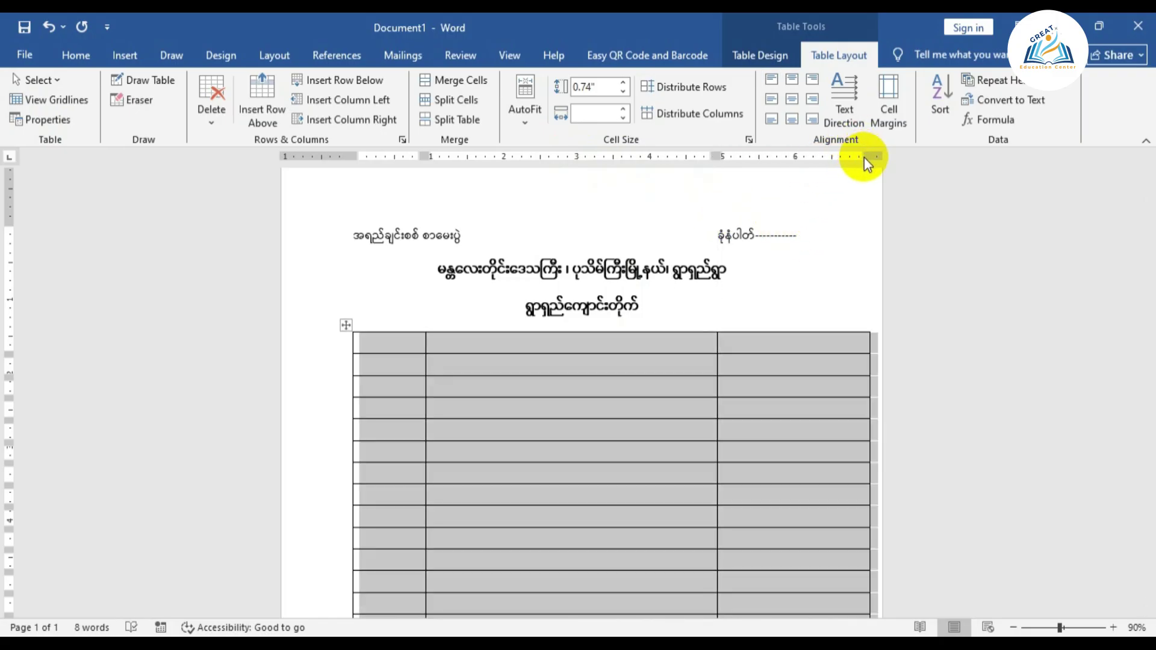
Narrow the third column of the table to about 0.45" by moving the table's right edge inward
{"action": "left_click_drag", "start_coordinate": [865, 155], "coordinate": [757, 174]}
{"action": "left_click", "coordinate": [756, 174]}
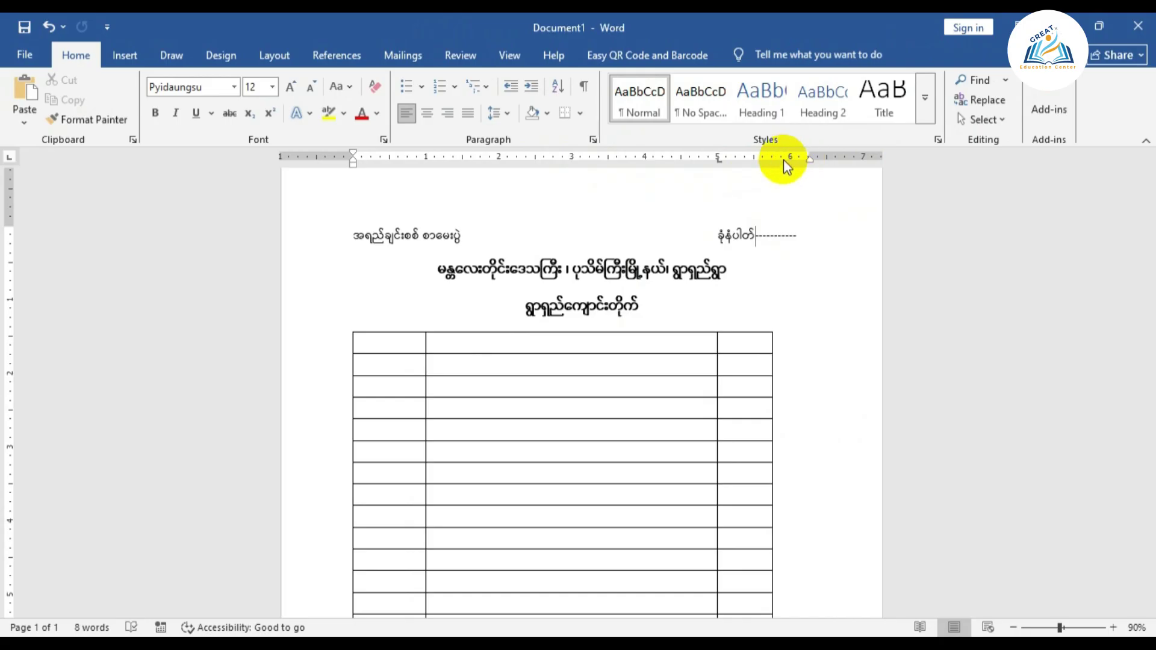
{"action": "left_click", "coordinate": [730, 358]}
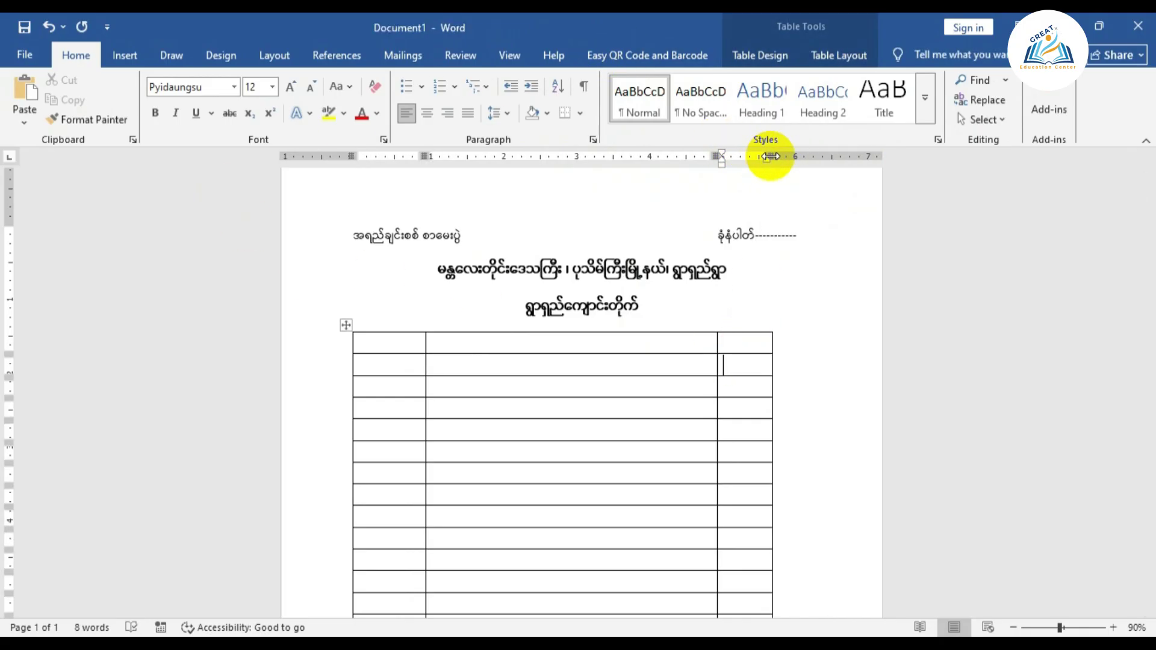
{"action": "left_click_drag", "start_coordinate": [770, 156], "coordinate": [750, 160]}
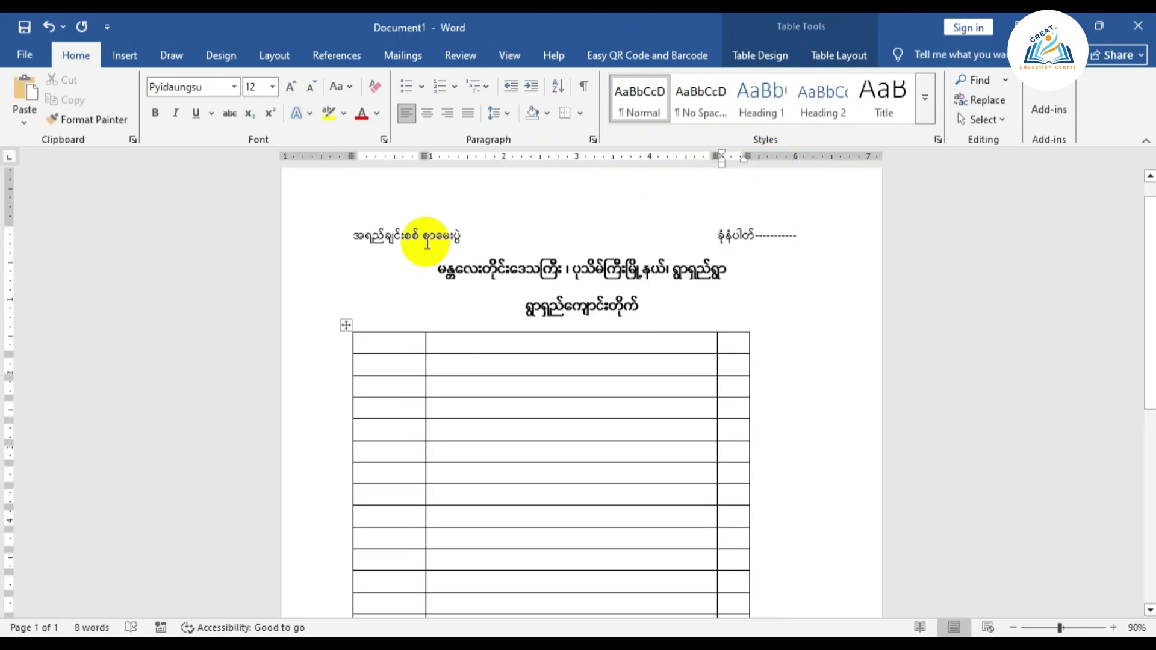
Narrow the first column to about 0.5" and widen the middle column to about 5.1"
{"action": "left_click_drag", "start_coordinate": [423, 159], "coordinate": [389, 161]}
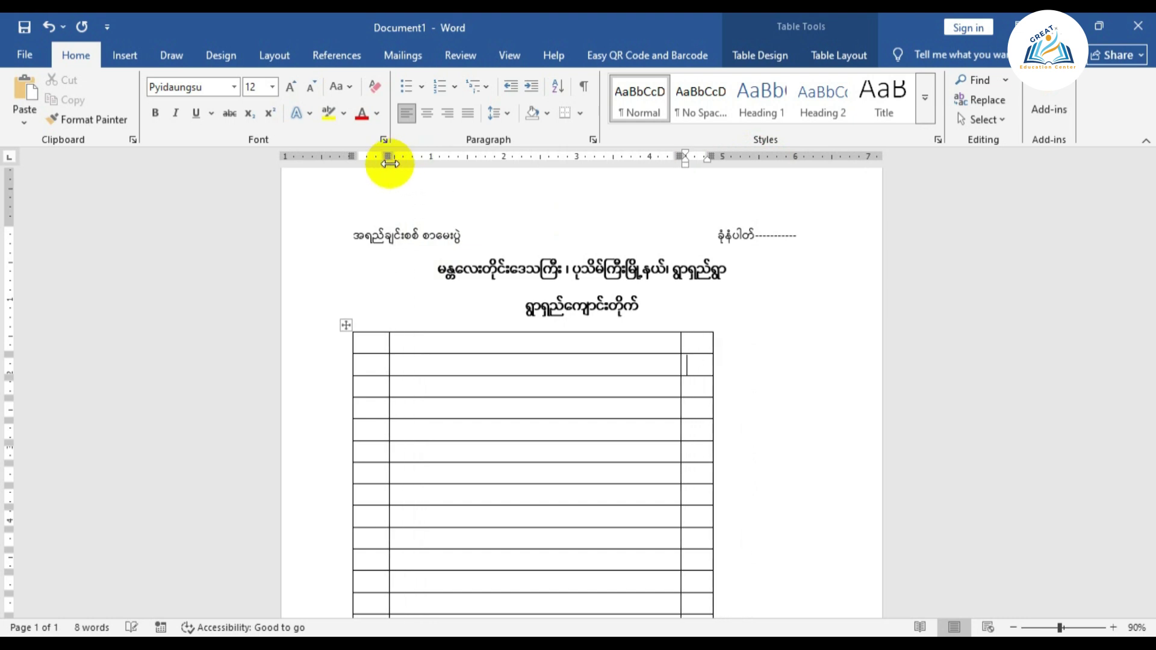
{"action": "left_click_drag", "start_coordinate": [680, 157], "coordinate": [764, 180]}
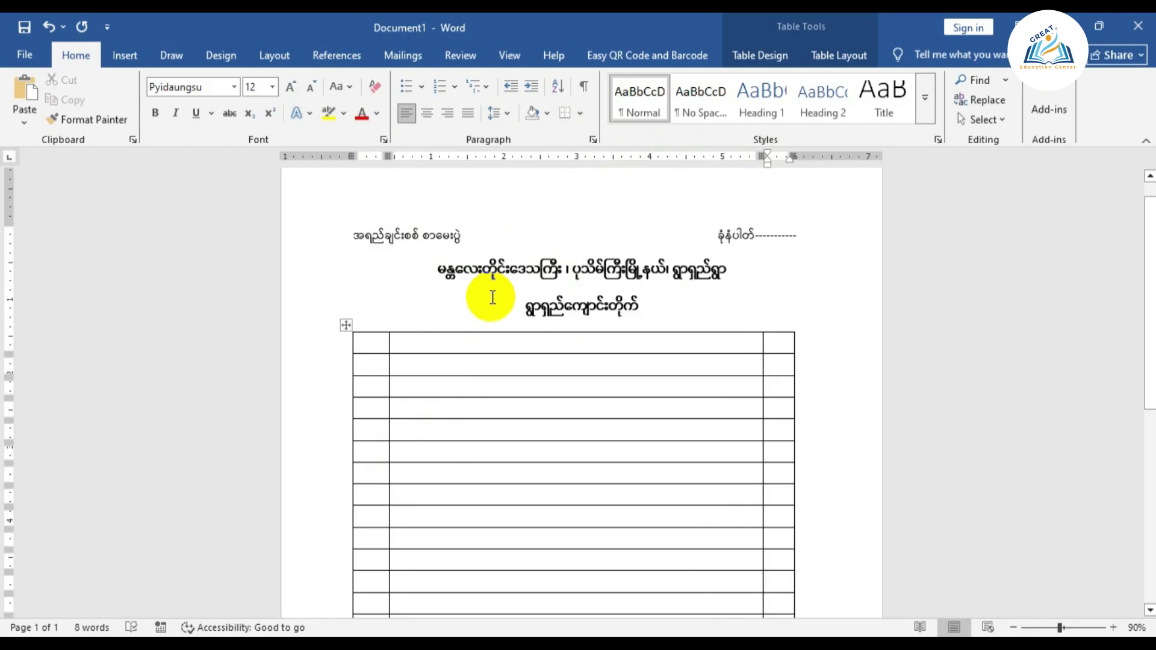
Apply the Normal 1" page margins and choose a preset paper size
{"action": "left_click", "coordinate": [278, 56]}
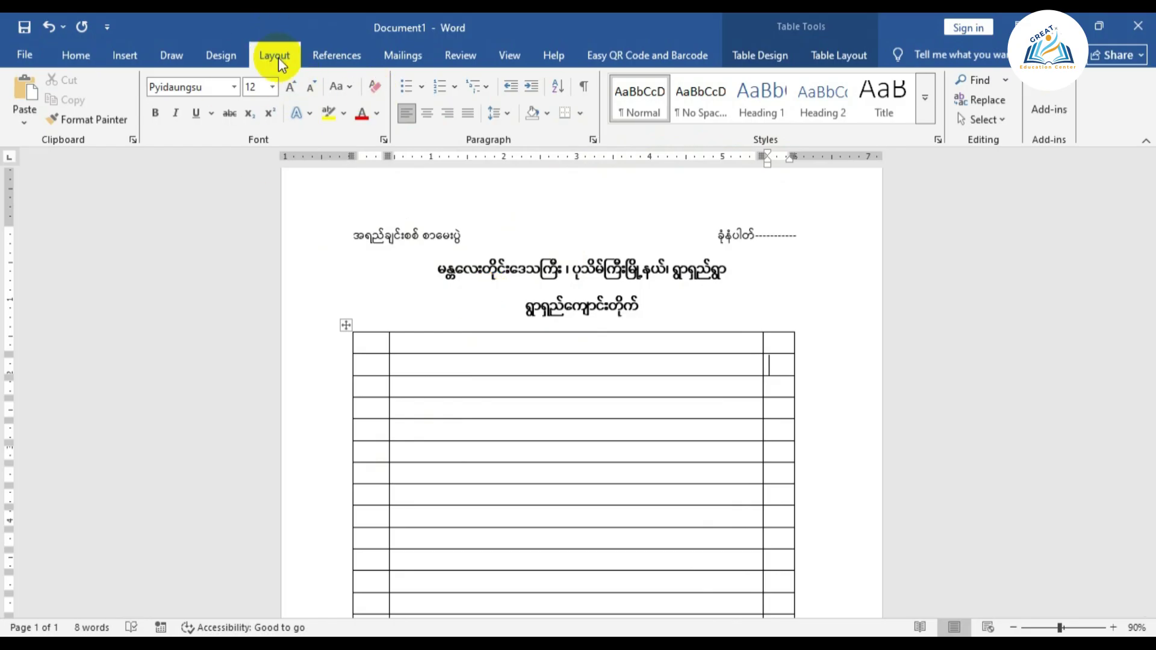
{"action": "left_click", "coordinate": [30, 121]}
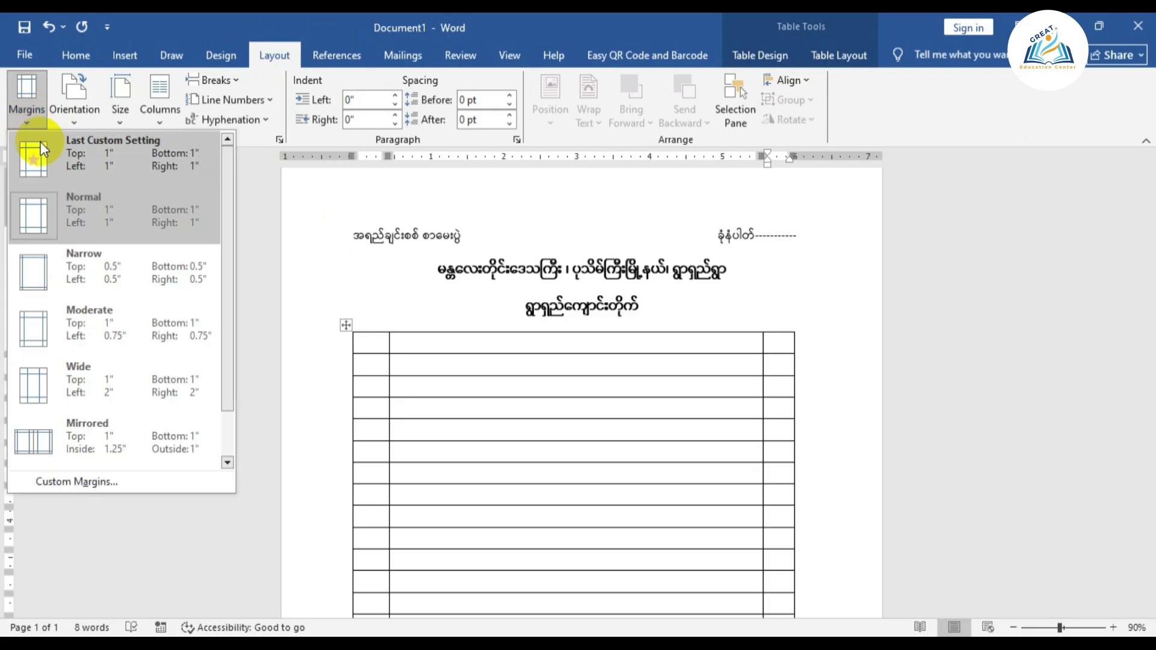
{"action": "left_click", "coordinate": [118, 201]}
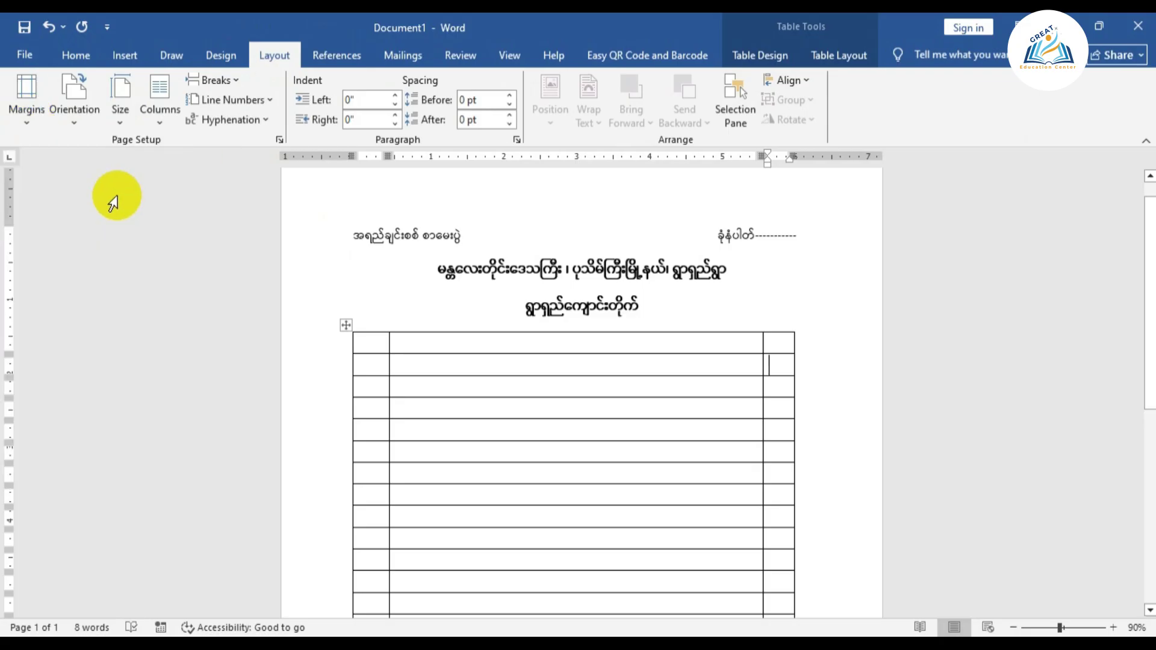
{"action": "left_click", "coordinate": [117, 124]}
{"action": "left_click", "coordinate": [145, 382]}
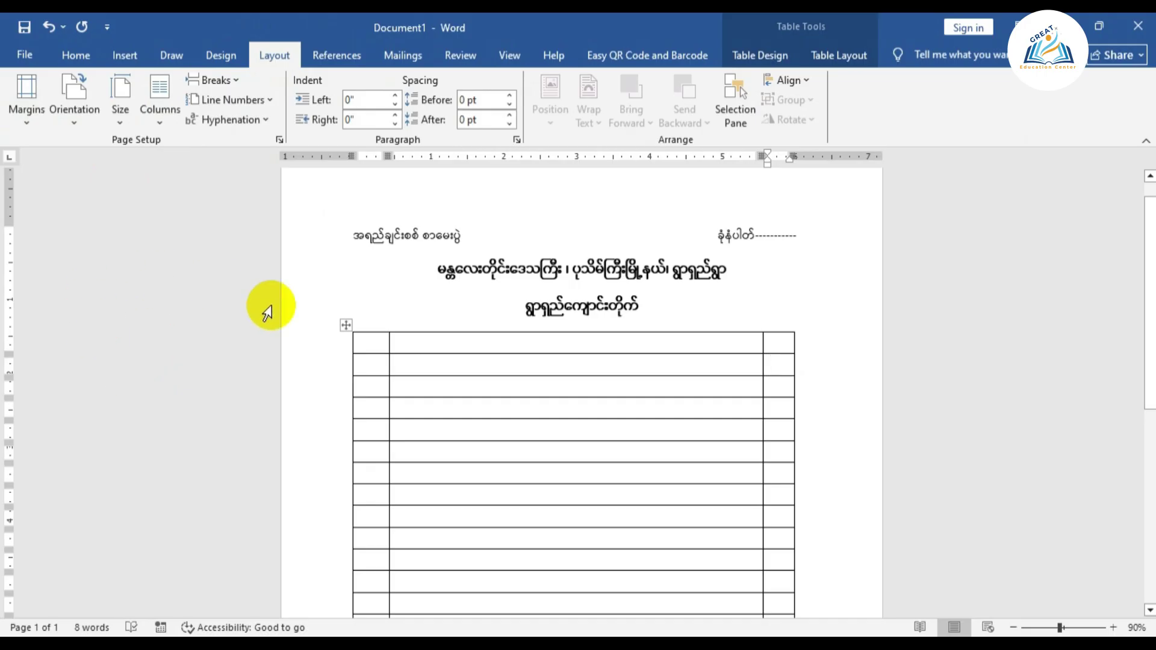
Using temporary gridlines as a guide, widen the last column to about 0.5" and the middle column to about 5.25", reaching the right margin
{"action": "left_click", "coordinate": [518, 50]}
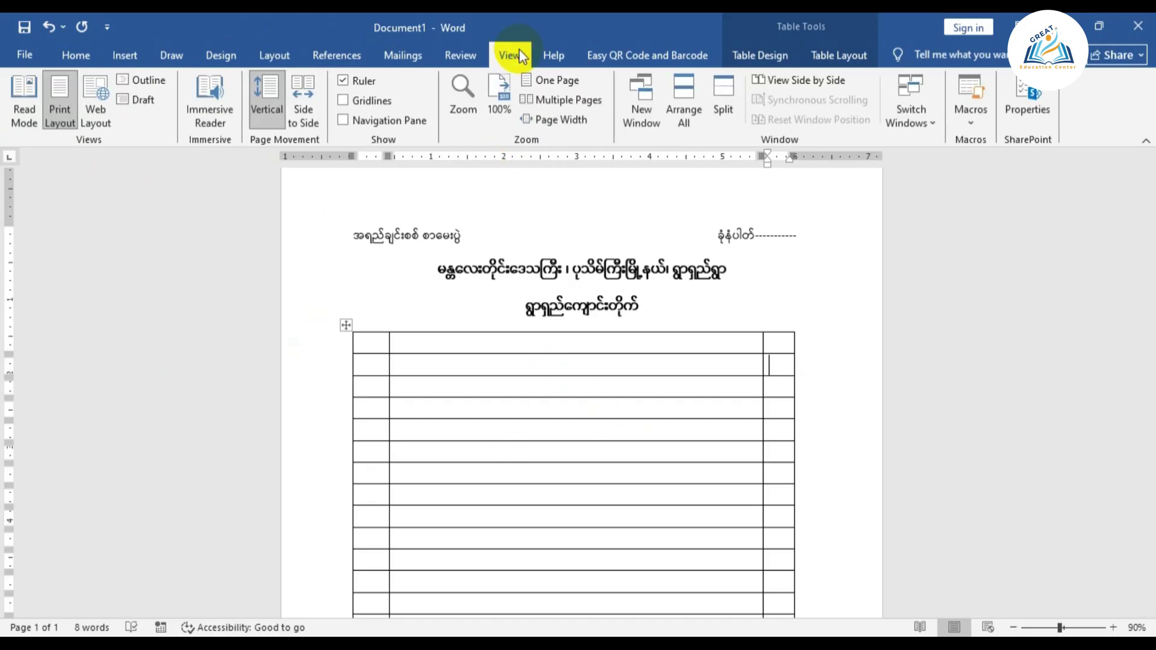
{"action": "left_click", "coordinate": [380, 101]}
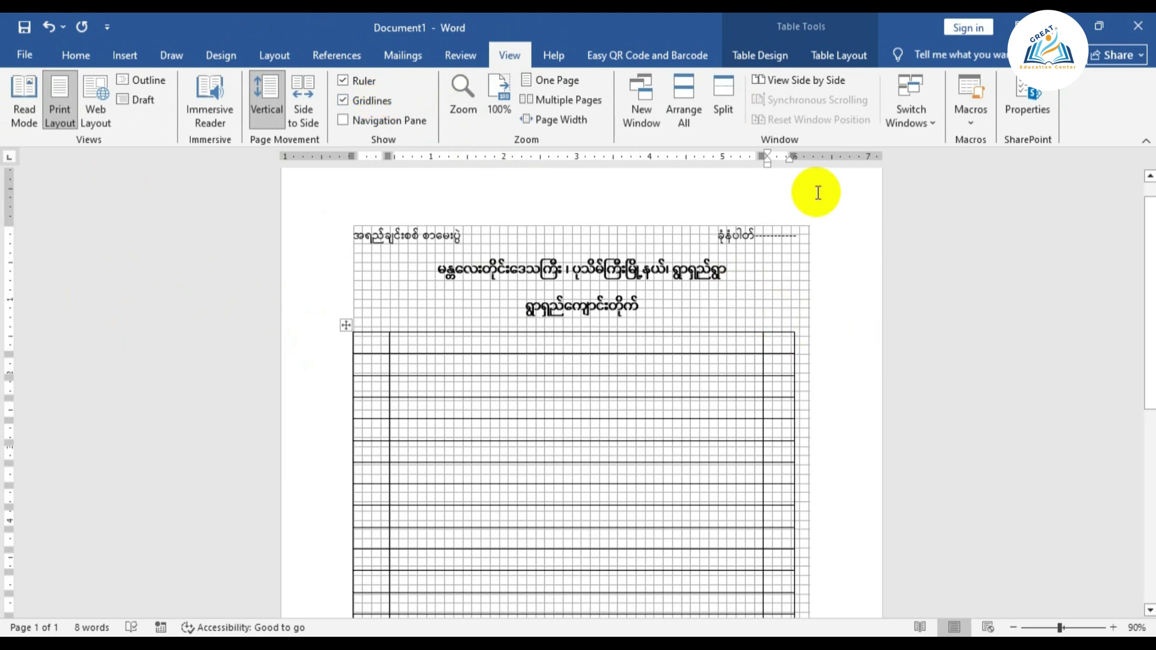
{"action": "mouse_move", "coordinate": [790, 156]}
{"action": "left_mouse_down"}
{"action": "mouse_move", "coordinate": [870, 157]}
{"action": "mouse_move", "coordinate": [799, 156]}
{"action": "left_mouse_up"}
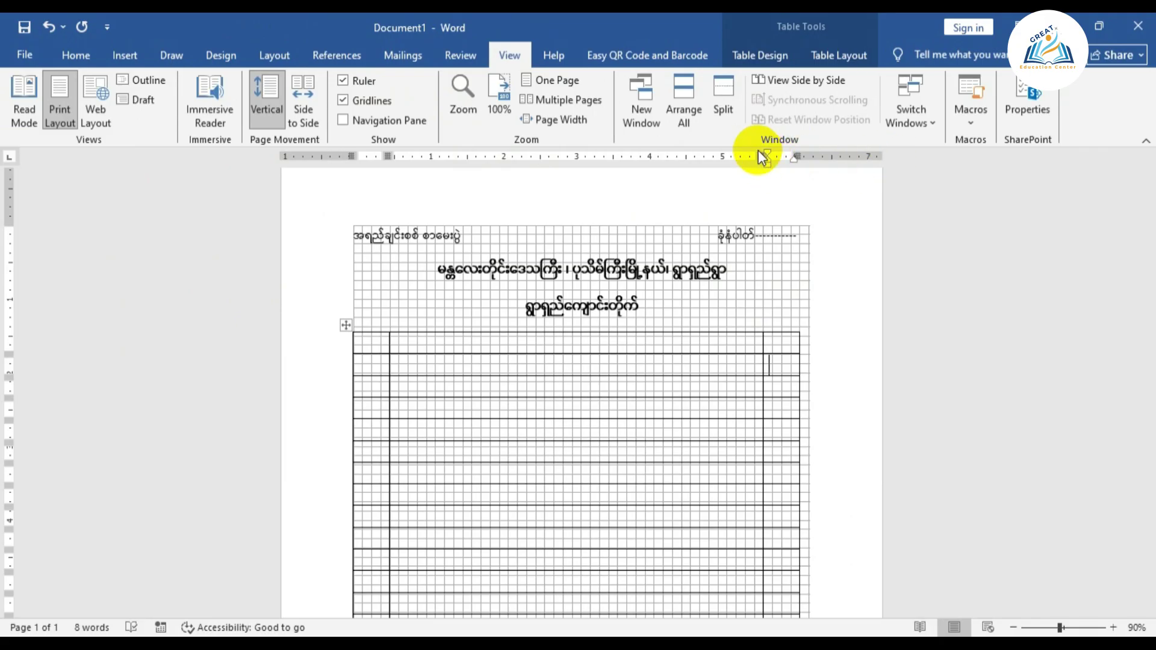
{"action": "mouse_move", "coordinate": [762, 155]}
{"action": "left_mouse_down"}
{"action": "mouse_move", "coordinate": [799, 158]}
{"action": "mouse_move", "coordinate": [770, 174]}
{"action": "left_mouse_up"}
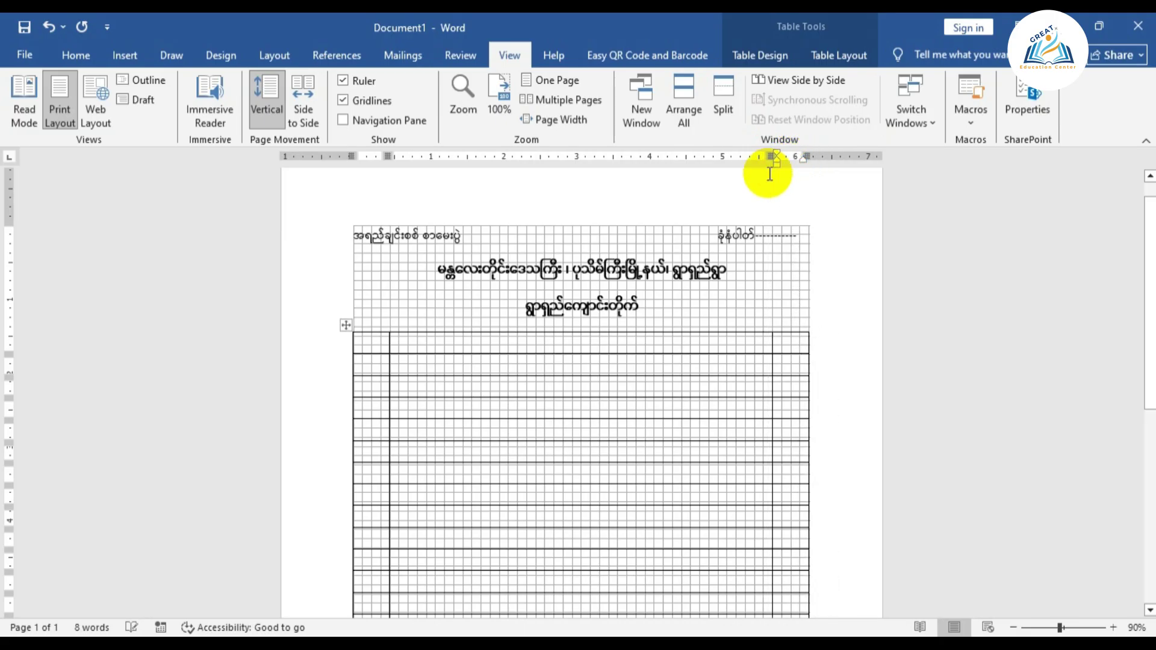
{"action": "left_click", "coordinate": [378, 103]}
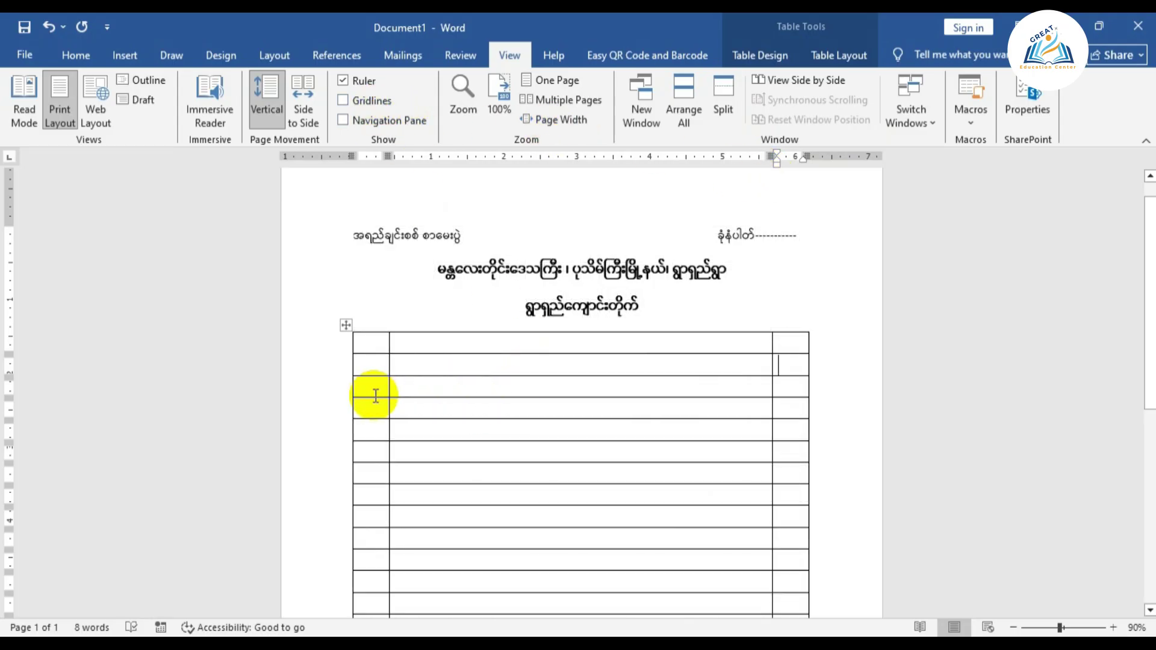
For the whole table, turn off the left, right and bottom outer borders in the Borders and Shading settings
{"action": "left_click", "coordinate": [345, 325]}
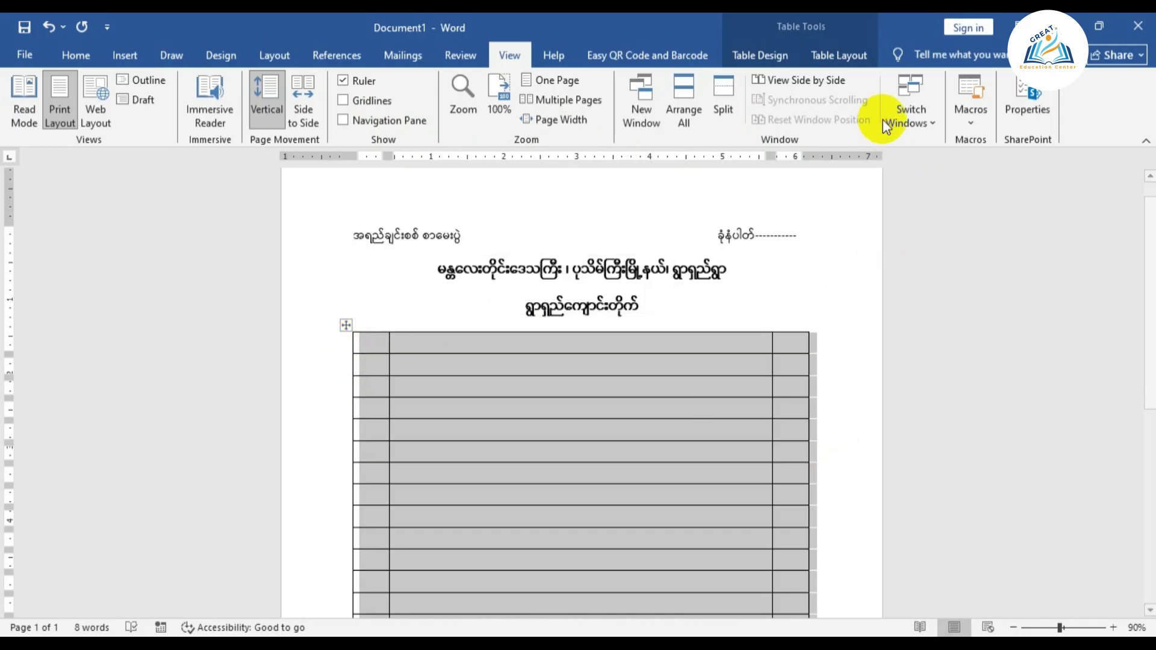
{"action": "left_click", "coordinate": [837, 56]}
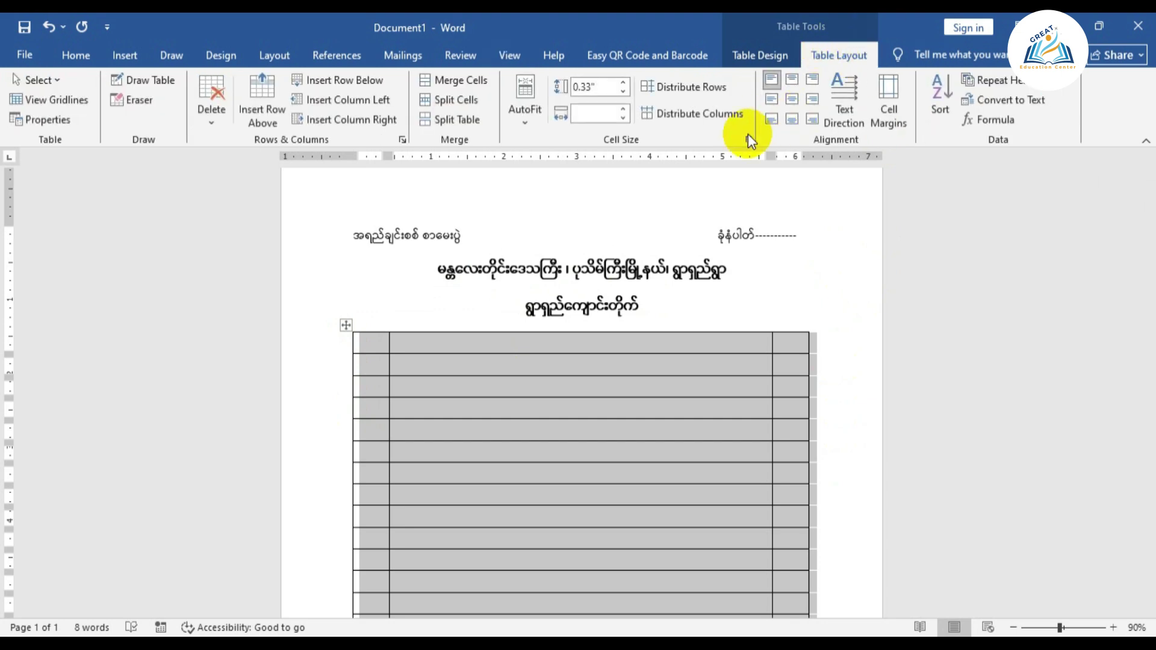
{"action": "left_click", "coordinate": [768, 53]}
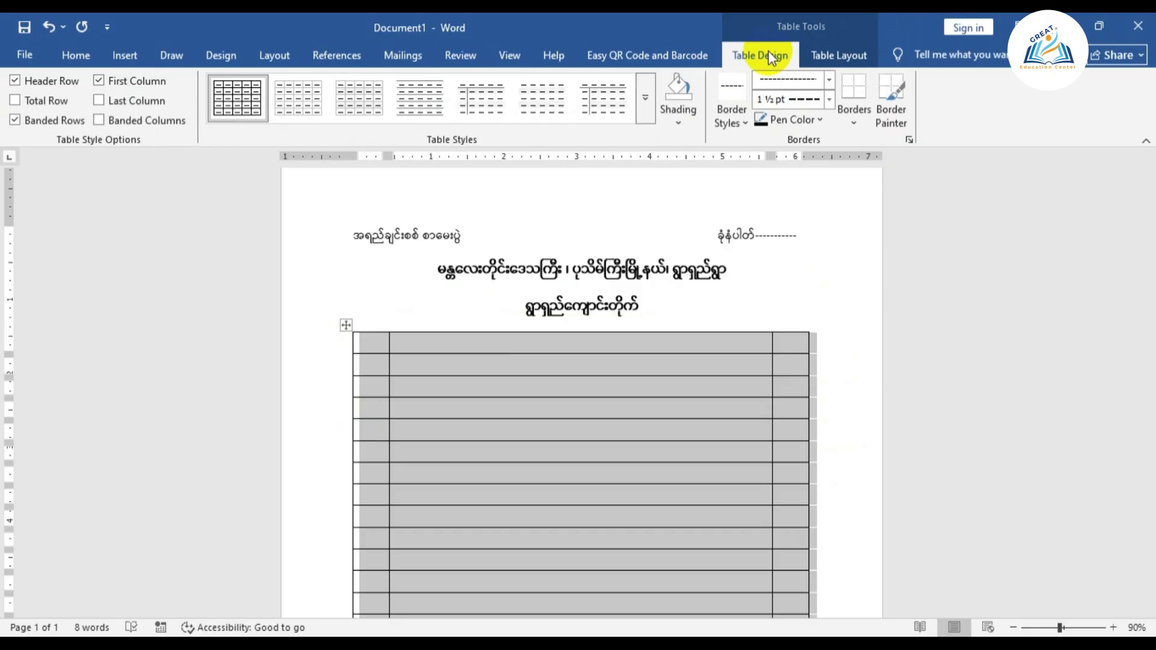
{"action": "left_click", "coordinate": [855, 123]}
{"action": "left_click", "coordinate": [892, 460]}
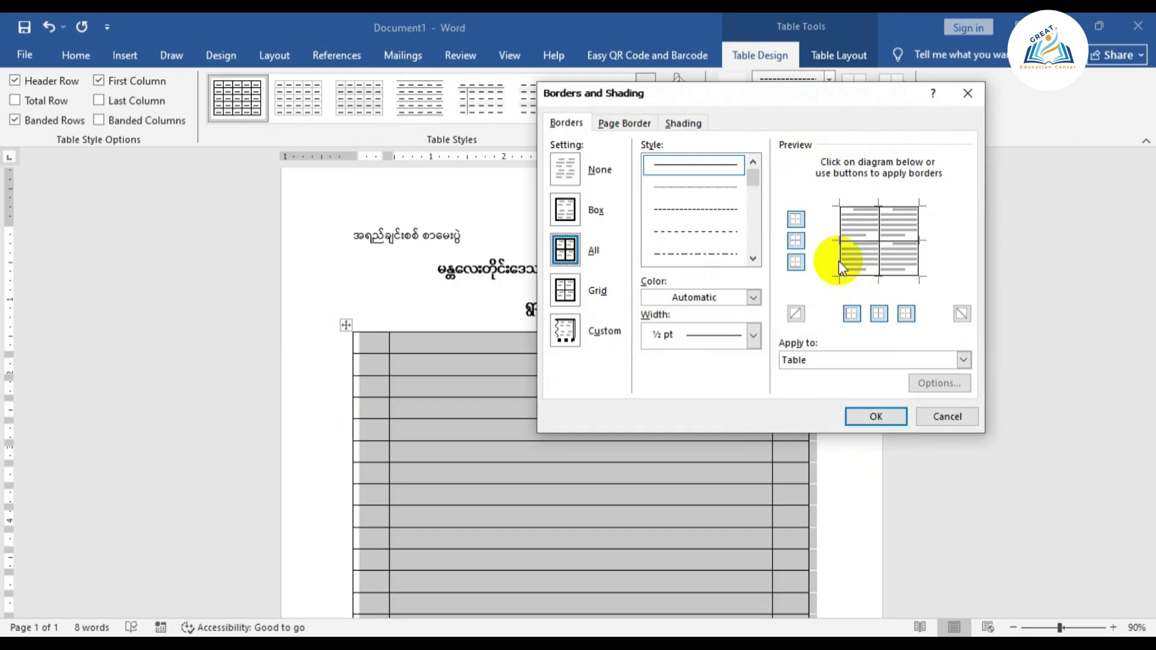
{"action": "left_click", "coordinate": [842, 267]}
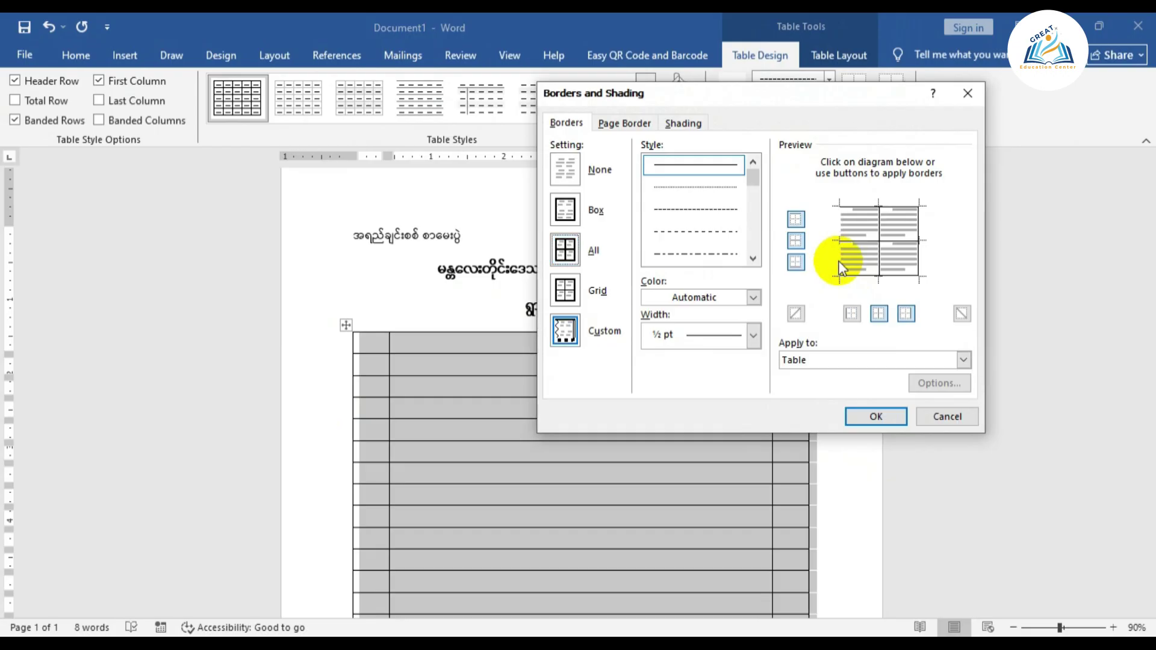
{"action": "left_click", "coordinate": [902, 277]}
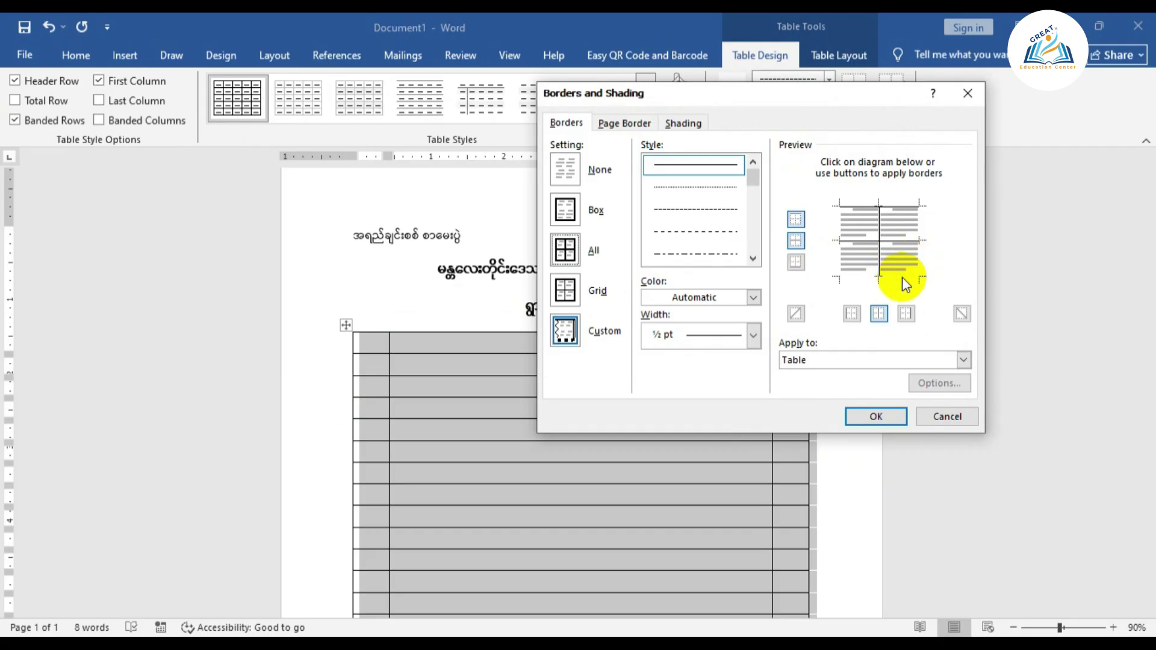
Replace the table's solid inside horizontal borders with 1 ½ pt dashed lines and apply the border settings
{"action": "left_click", "coordinate": [858, 240]}
{"action": "left_click", "coordinate": [858, 238]}
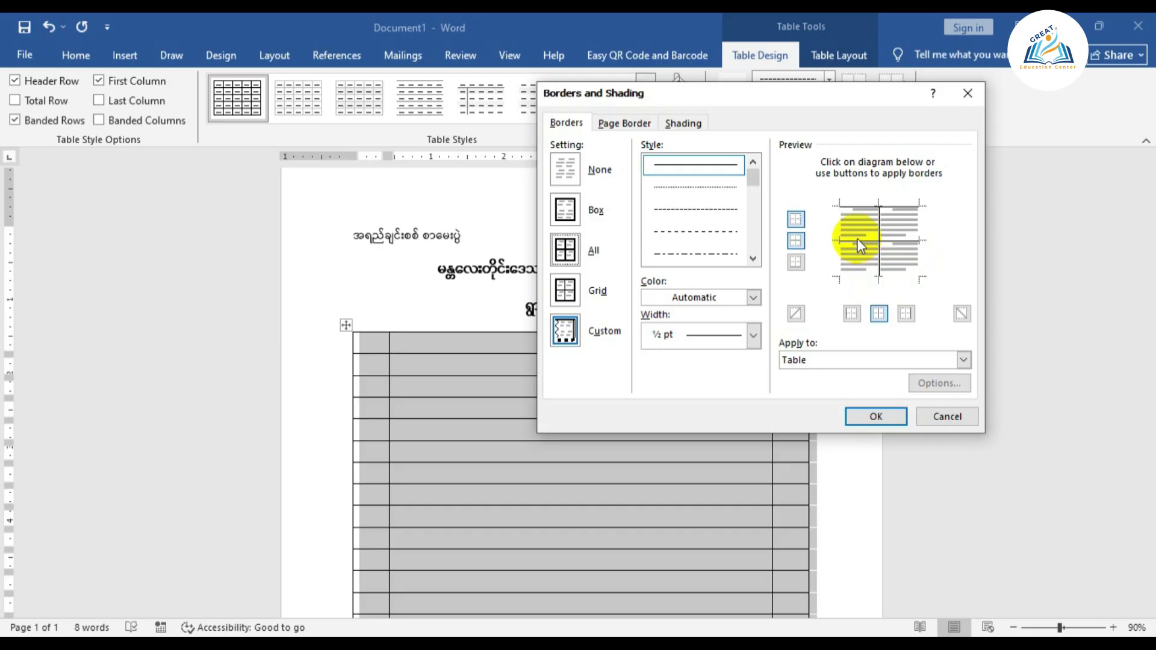
{"action": "left_click", "coordinate": [850, 240]}
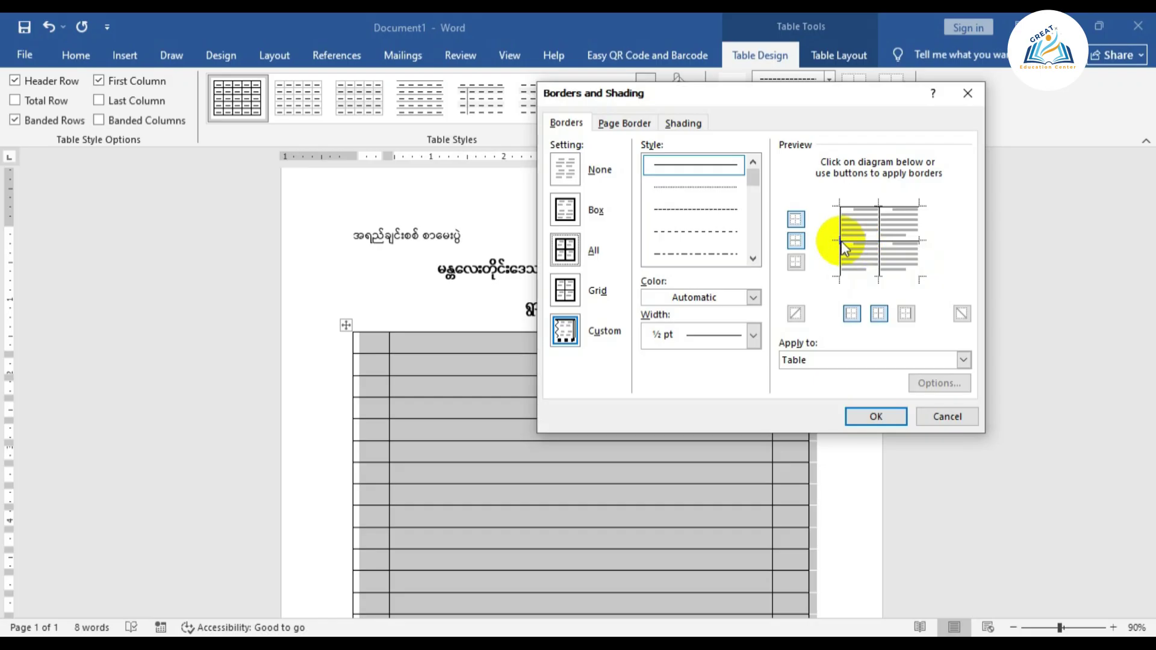
{"action": "left_click", "coordinate": [840, 239]}
{"action": "left_click", "coordinate": [795, 241]}
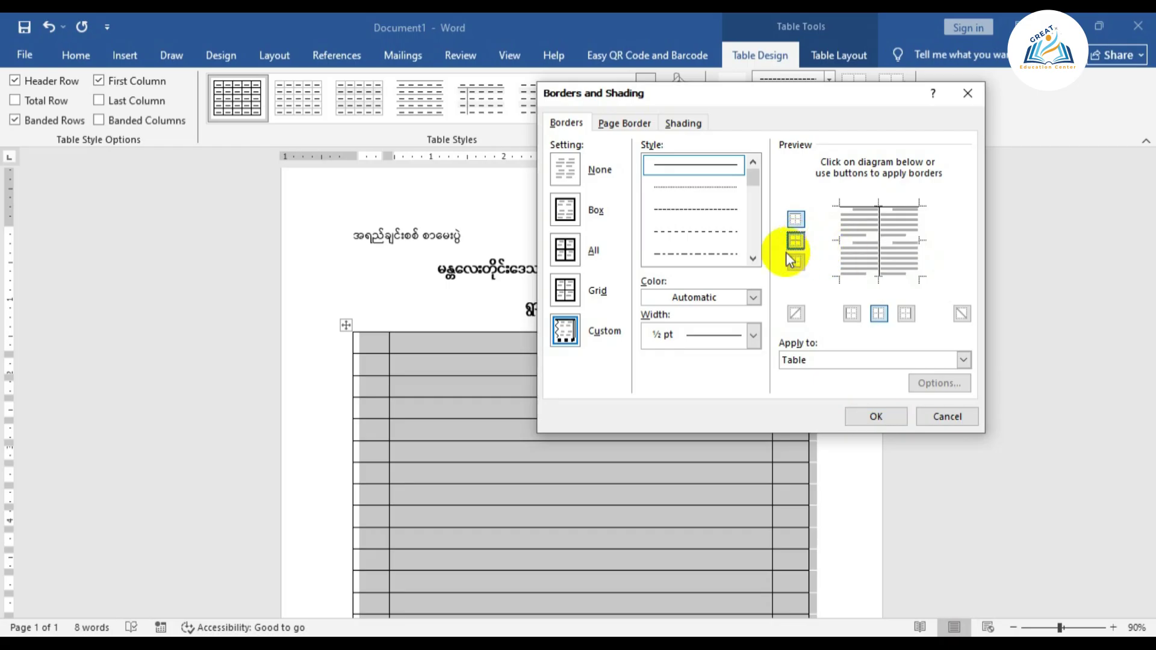
{"action": "left_click", "coordinate": [716, 215]}
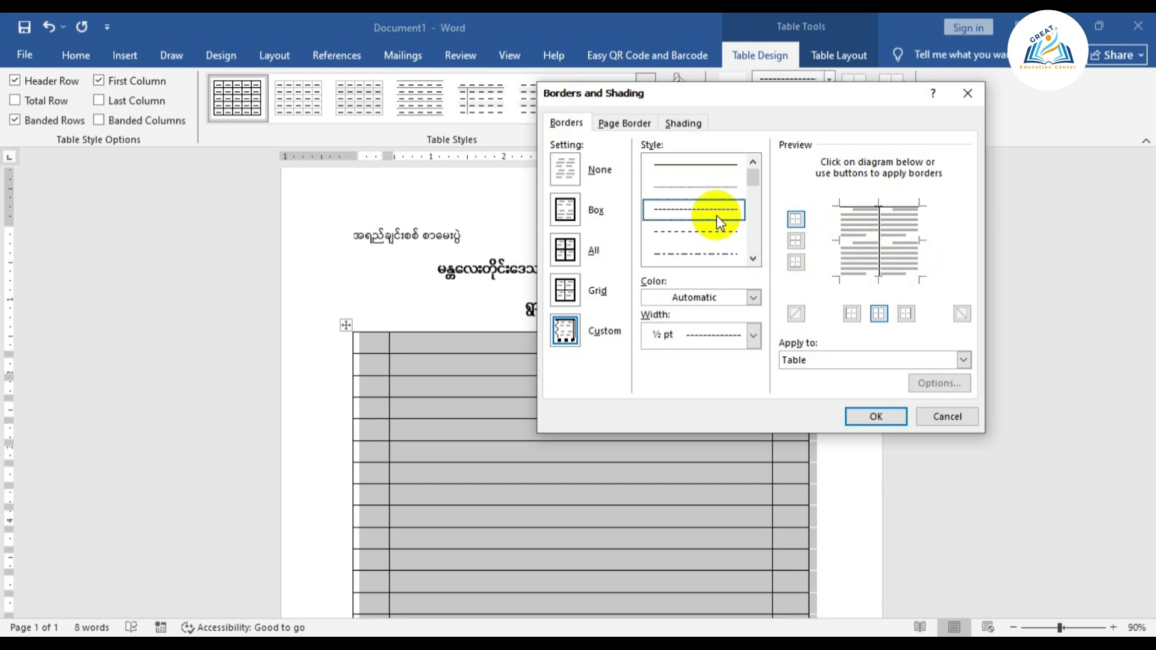
{"action": "left_click", "coordinate": [708, 235]}
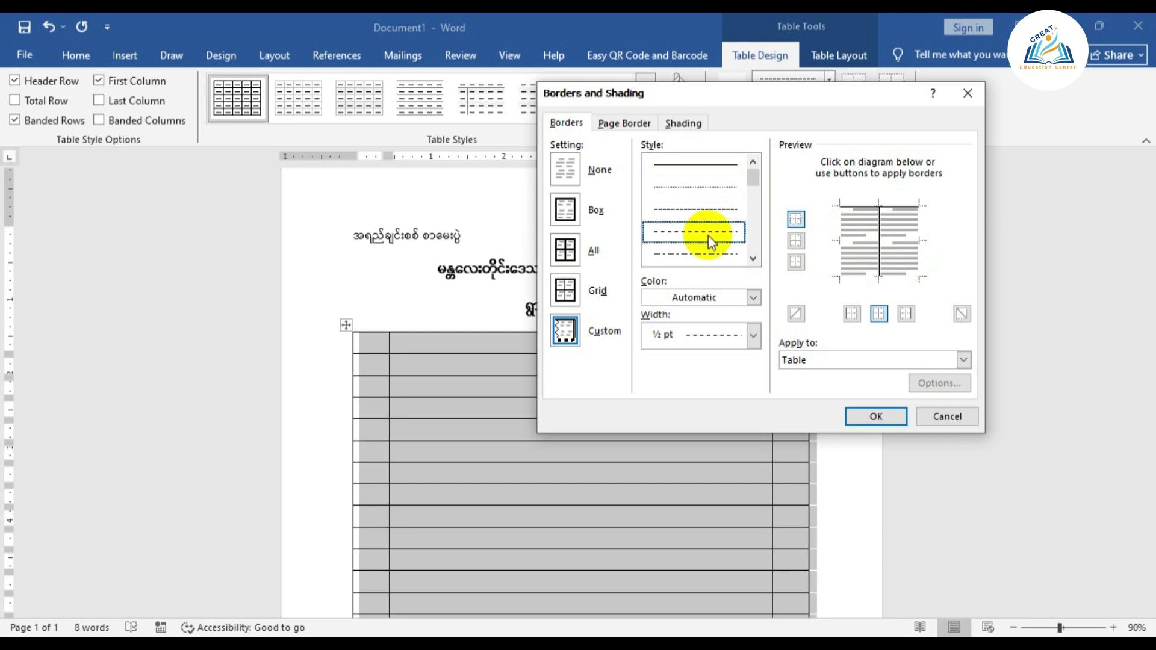
{"action": "left_click", "coordinate": [751, 335]}
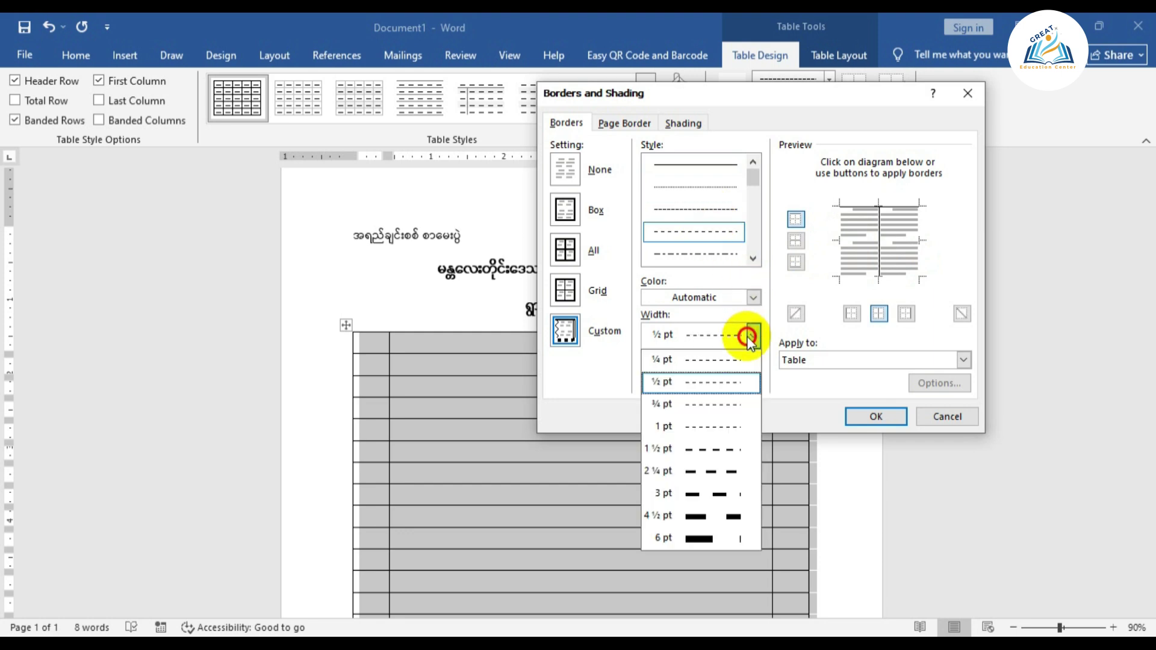
{"action": "left_click", "coordinate": [719, 448]}
{"action": "left_click", "coordinate": [793, 240]}
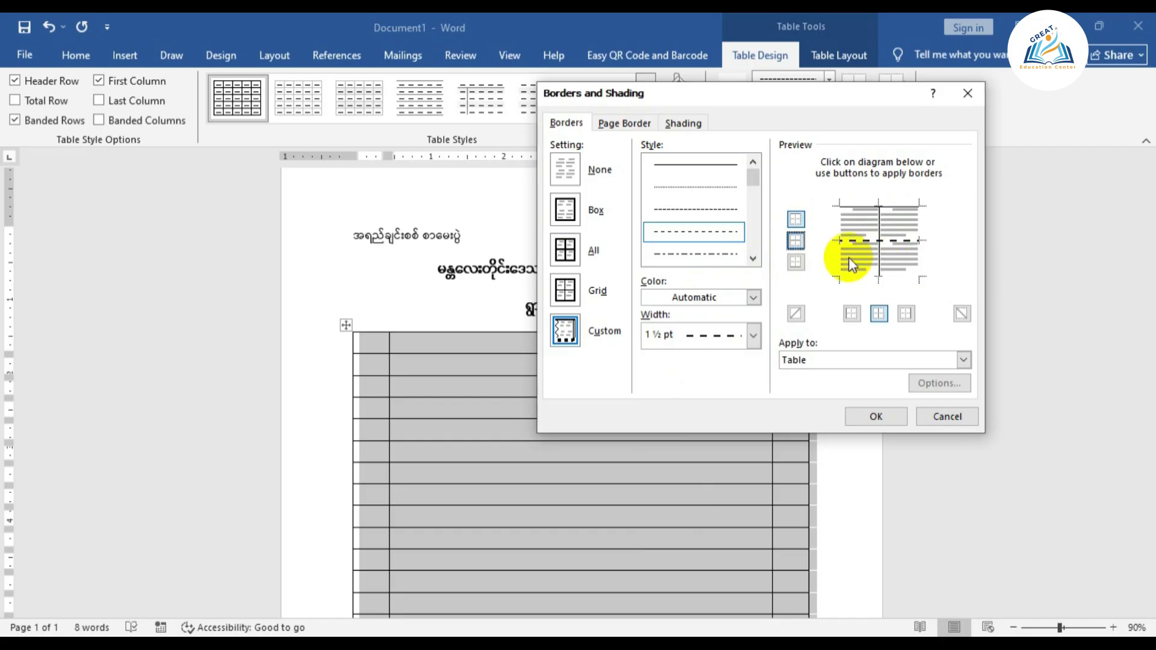
{"action": "left_click", "coordinate": [870, 415]}
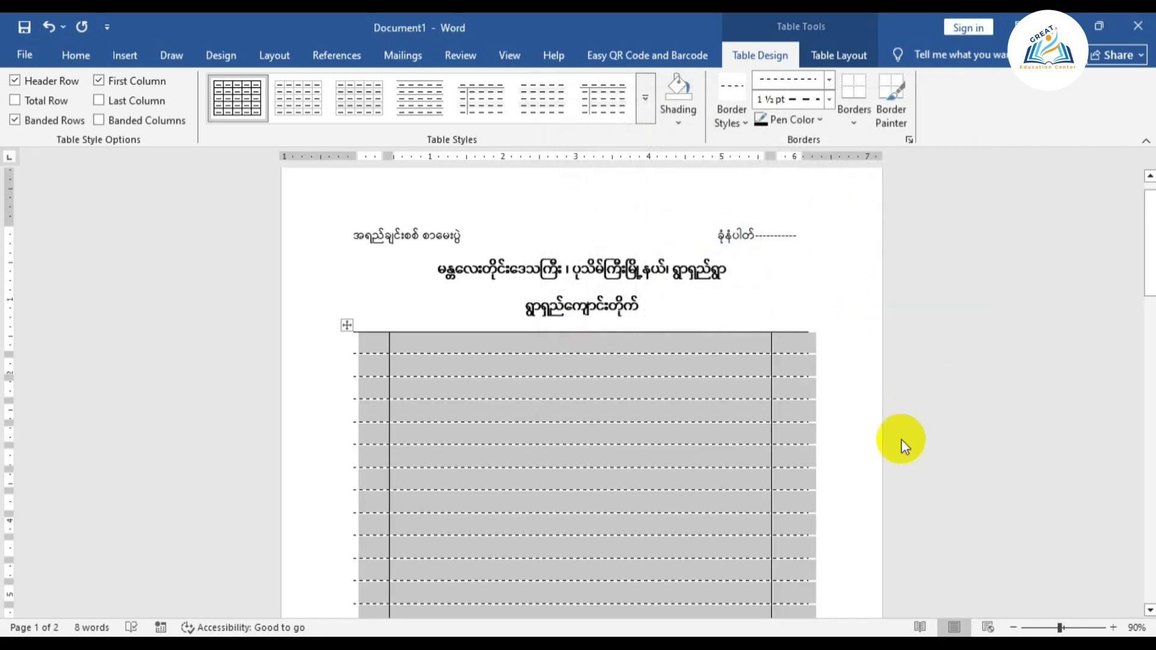
{"action": "left_click", "coordinate": [498, 397]}
{"action": "scroll", "coordinate": [500, 401], "scroll_direction": "down", "scroll_amount": 5}
{"action": "scroll", "coordinate": [502, 411], "scroll_direction": "up", "scroll_amount": 3}
{"action": "scroll", "coordinate": [500, 410], "scroll_direction": "up", "scroll_amount": 3}
{"action": "left_click", "coordinate": [362, 274]}
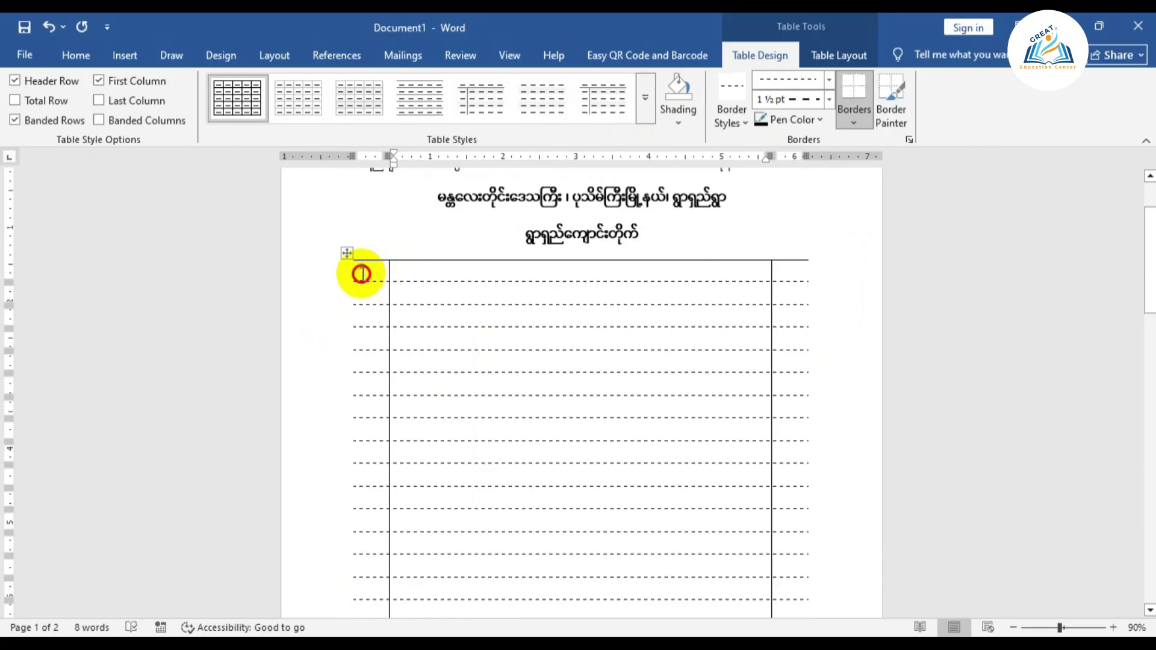
{"action": "left_click_drag", "start_coordinate": [362, 274], "coordinate": [363, 394]}
{"action": "scroll", "coordinate": [364, 405], "scroll_direction": "down", "scroll_amount": 1}
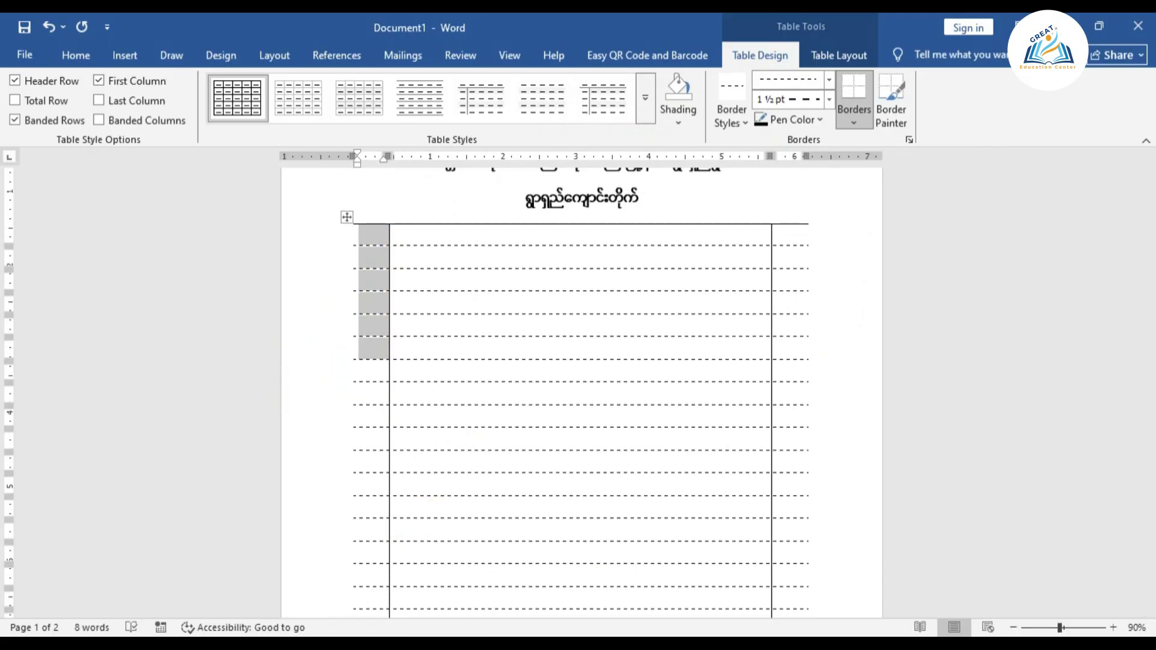
Switch to the reference photo of the answer sheet to check its columns and line pattern, and return to Document1 in Word
{"action": "key", "text": "alt+Tab"}
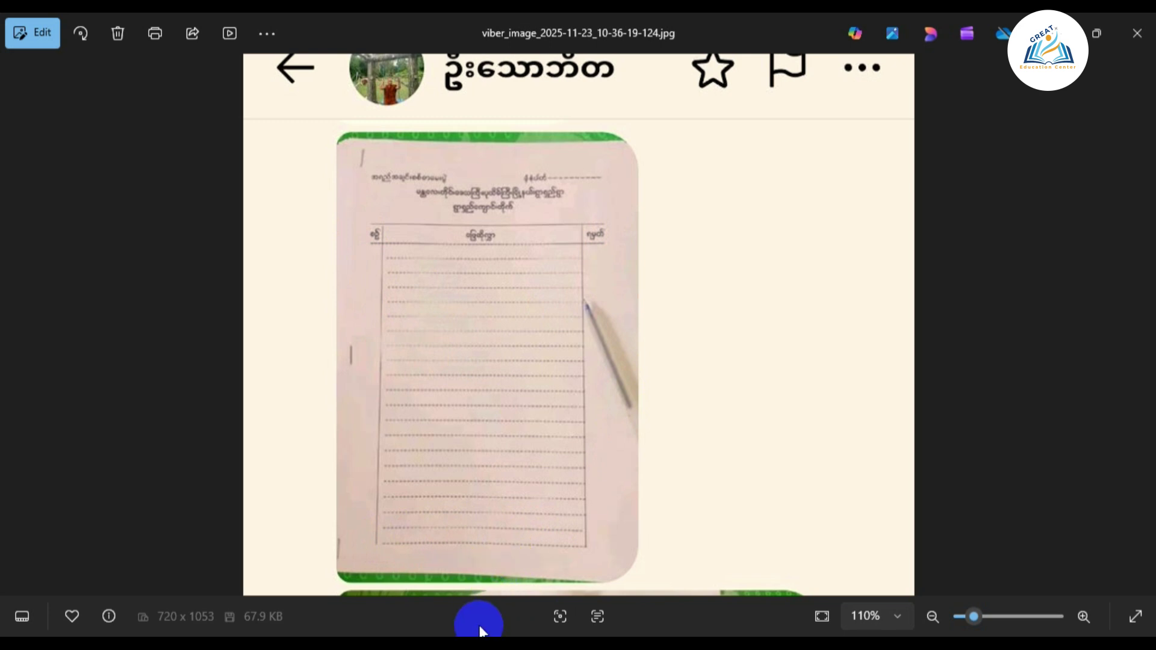
{"action": "mouse_move", "coordinate": [473, 646]}
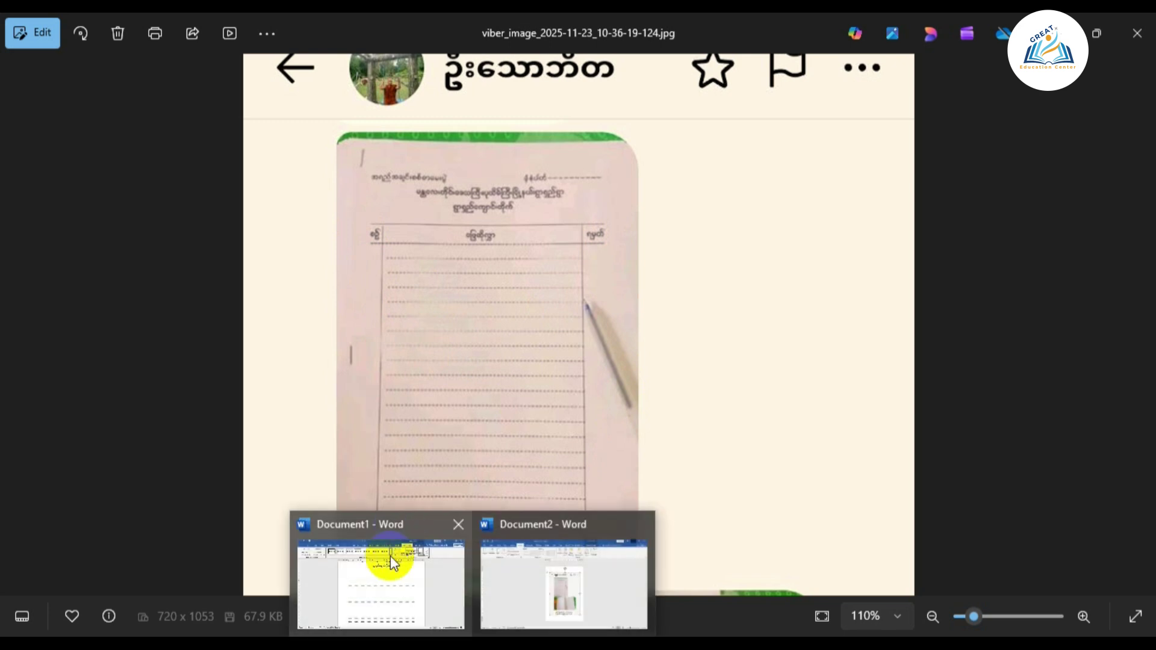
{"action": "left_click", "coordinate": [391, 558]}
{"action": "left_click", "coordinate": [373, 257]}
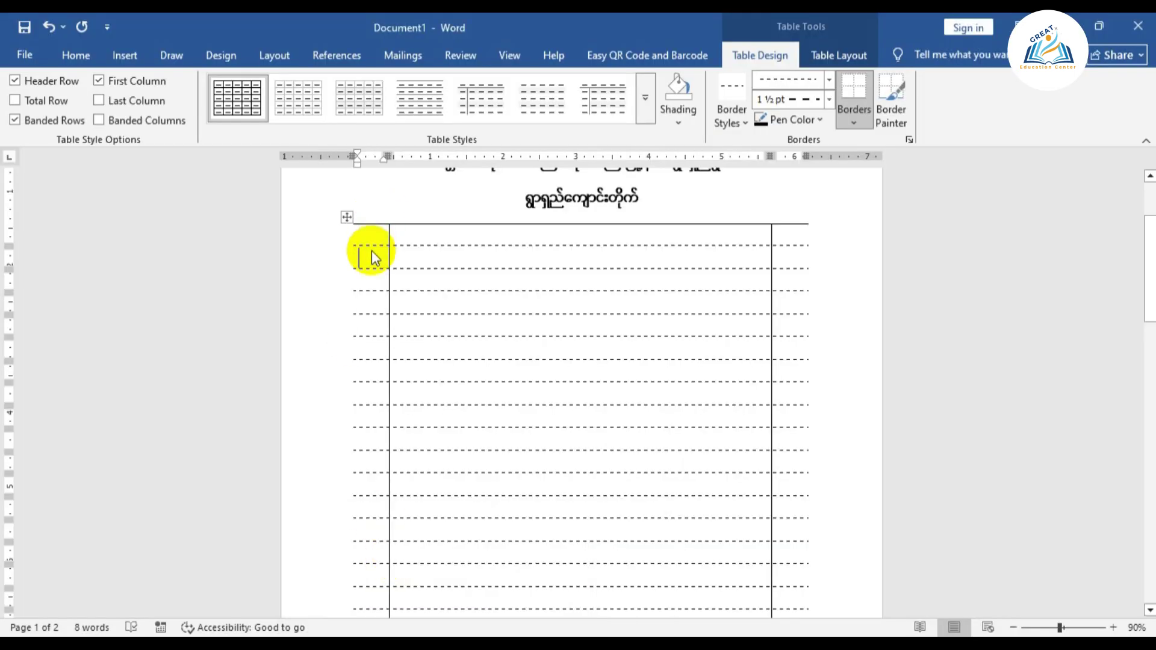
{"action": "left_click", "coordinate": [463, 233]}
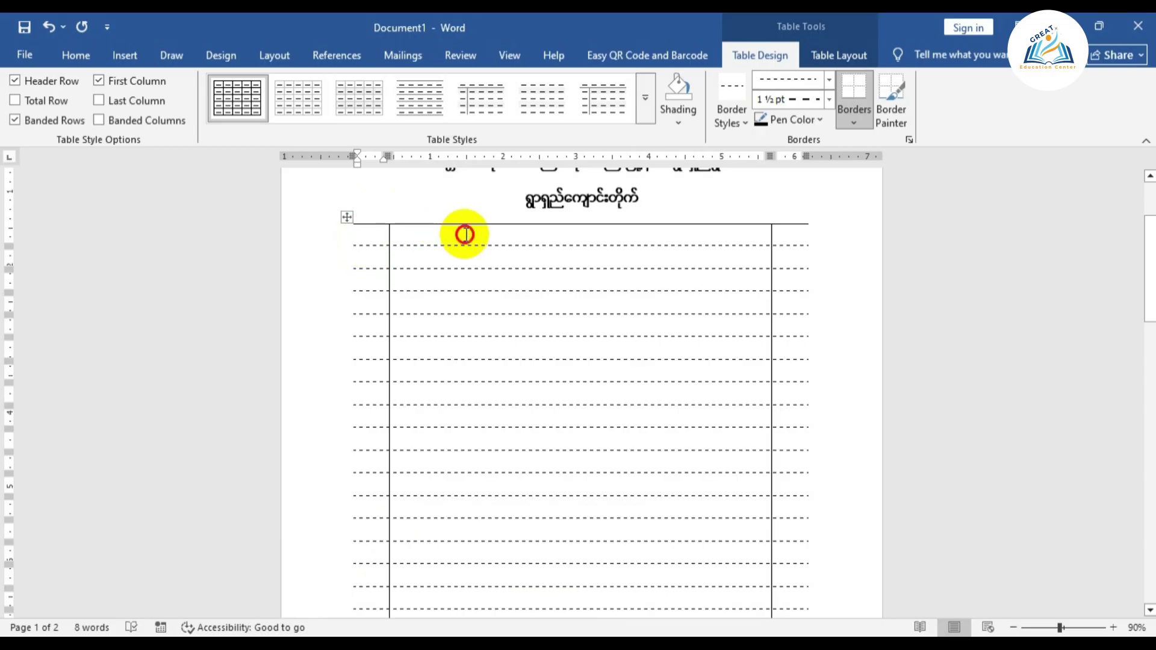
{"action": "left_click", "coordinate": [792, 235]}
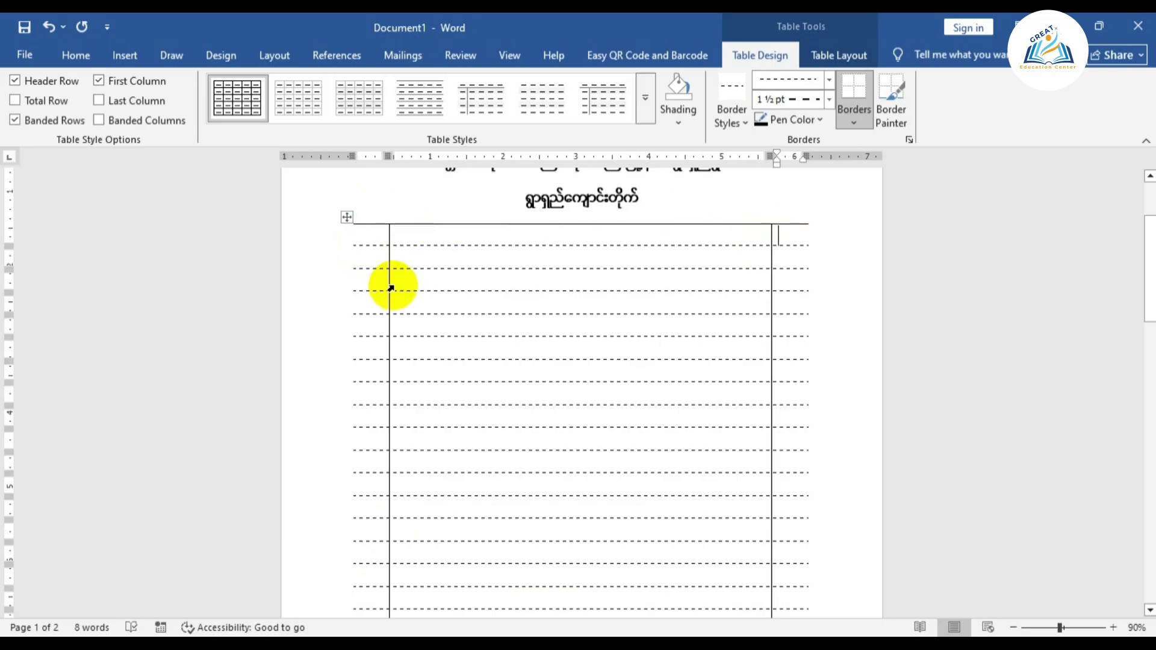
{"action": "left_click", "coordinate": [372, 262]}
{"action": "left_click_drag", "start_coordinate": [369, 262], "coordinate": [389, 288]}
{"action": "scroll", "coordinate": [389, 288], "scroll_direction": "up", "scroll_amount": 10}
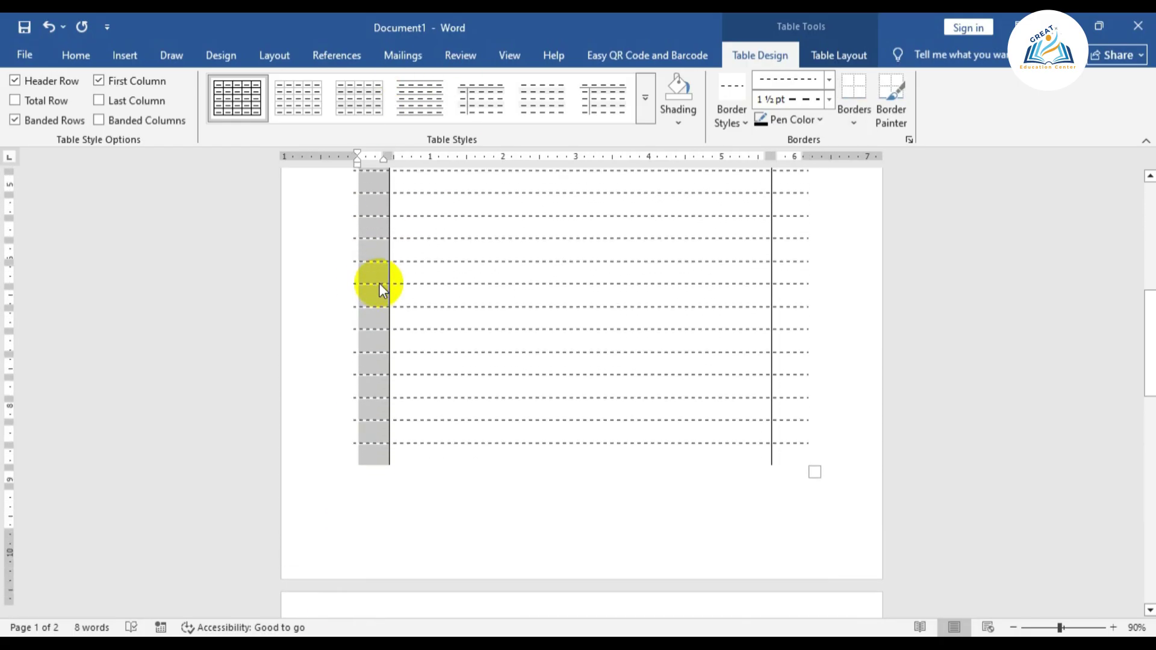
{"action": "scroll", "coordinate": [380, 290], "scroll_direction": "up", "scroll_amount": 5}
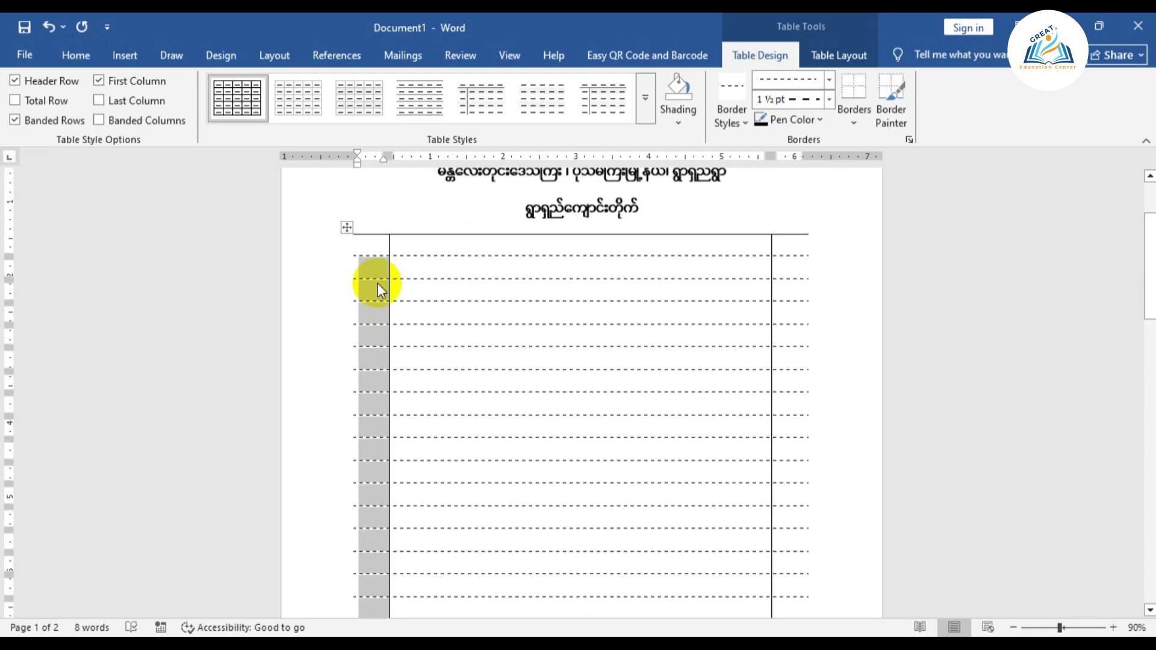
{"action": "scroll", "coordinate": [374, 560], "scroll_direction": "down", "scroll_amount": 5}
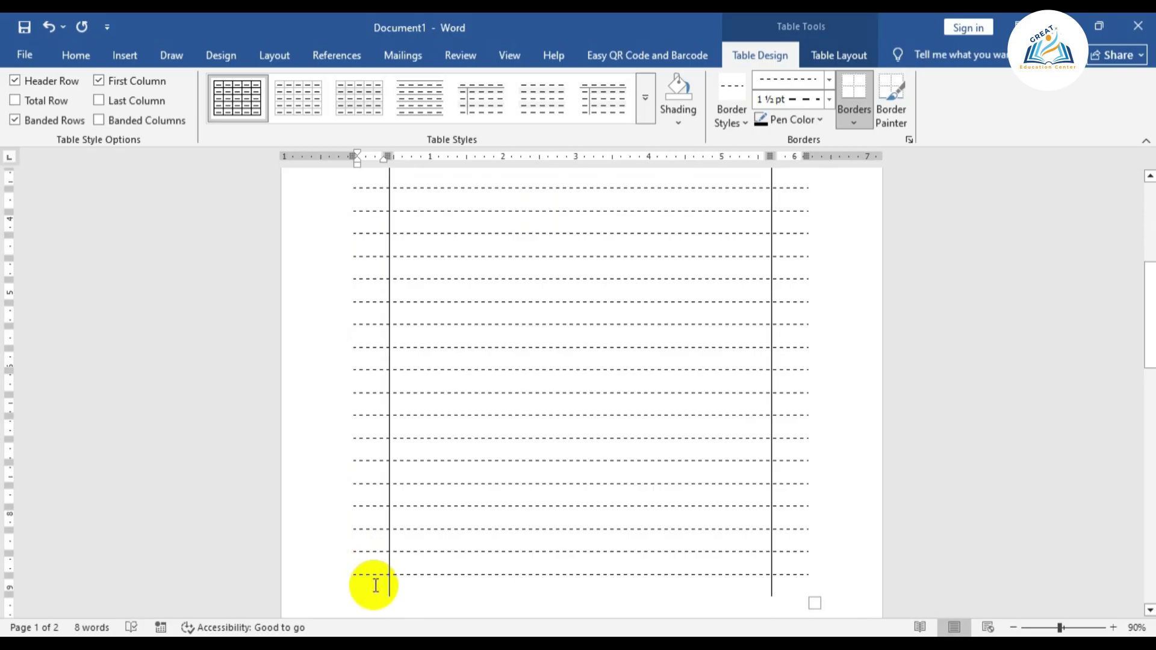
{"action": "scroll", "coordinate": [378, 554], "scroll_direction": "up", "scroll_amount": 5}
{"action": "scroll", "coordinate": [379, 540], "scroll_direction": "up", "scroll_amount": 3}
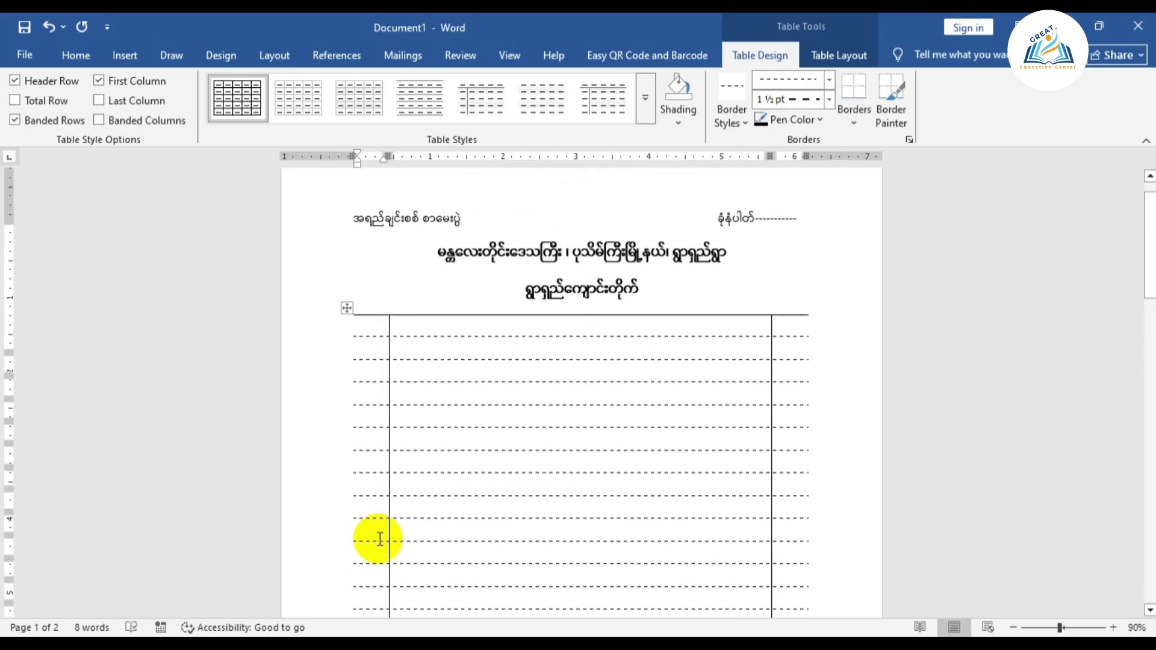
Select the entire first column of the table and remove its inside horizontal borders
{"action": "left_click", "coordinate": [360, 343]}
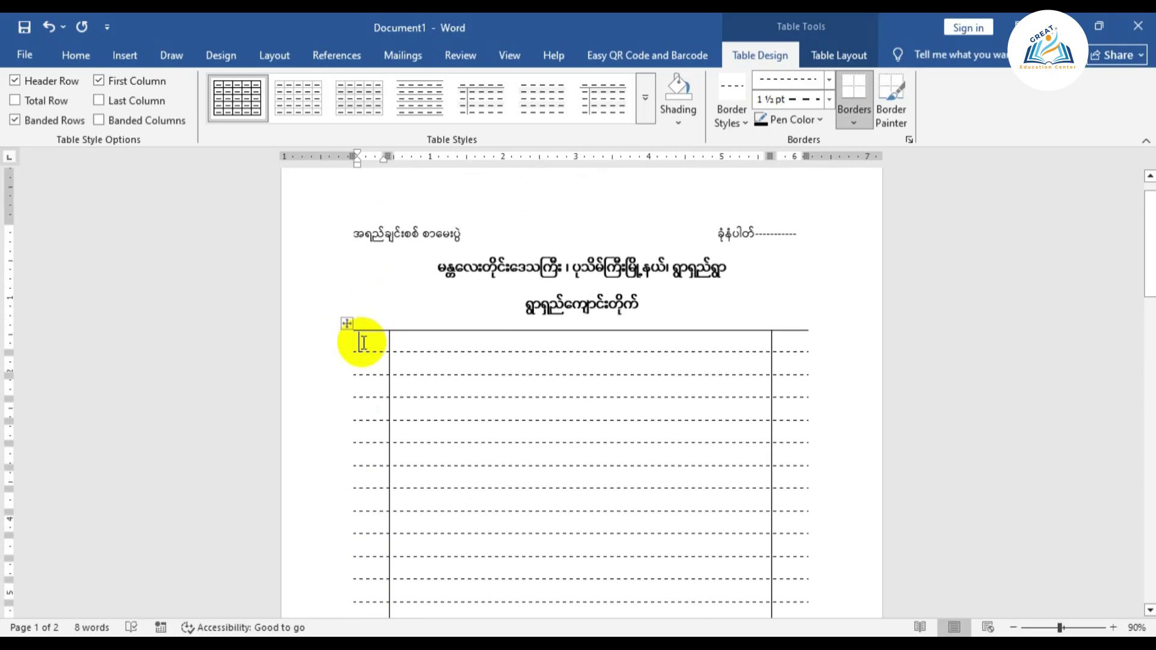
{"action": "left_click", "coordinate": [843, 51]}
{"action": "left_click", "coordinate": [60, 80]}
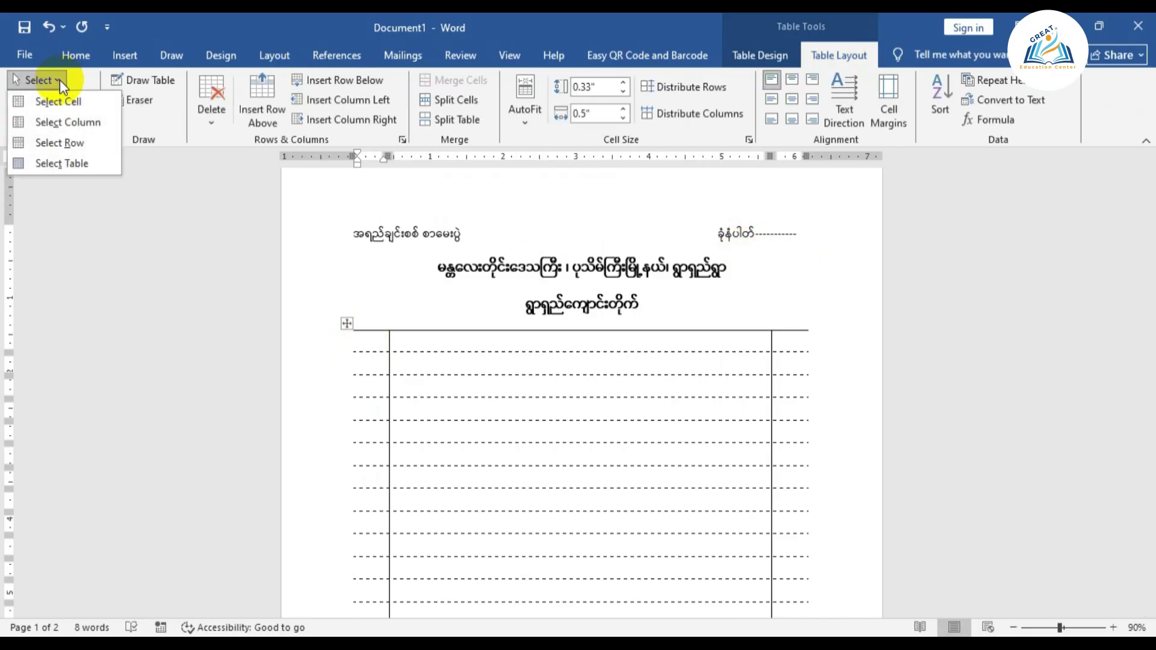
{"action": "left_click", "coordinate": [60, 123]}
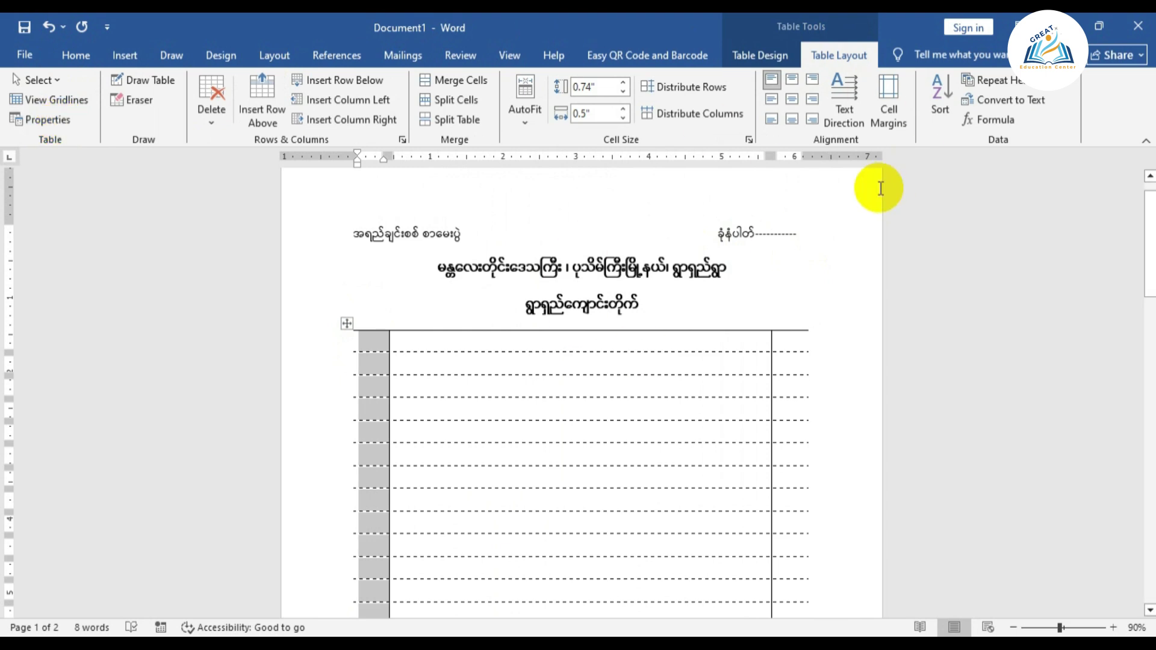
{"action": "left_click", "coordinate": [749, 57]}
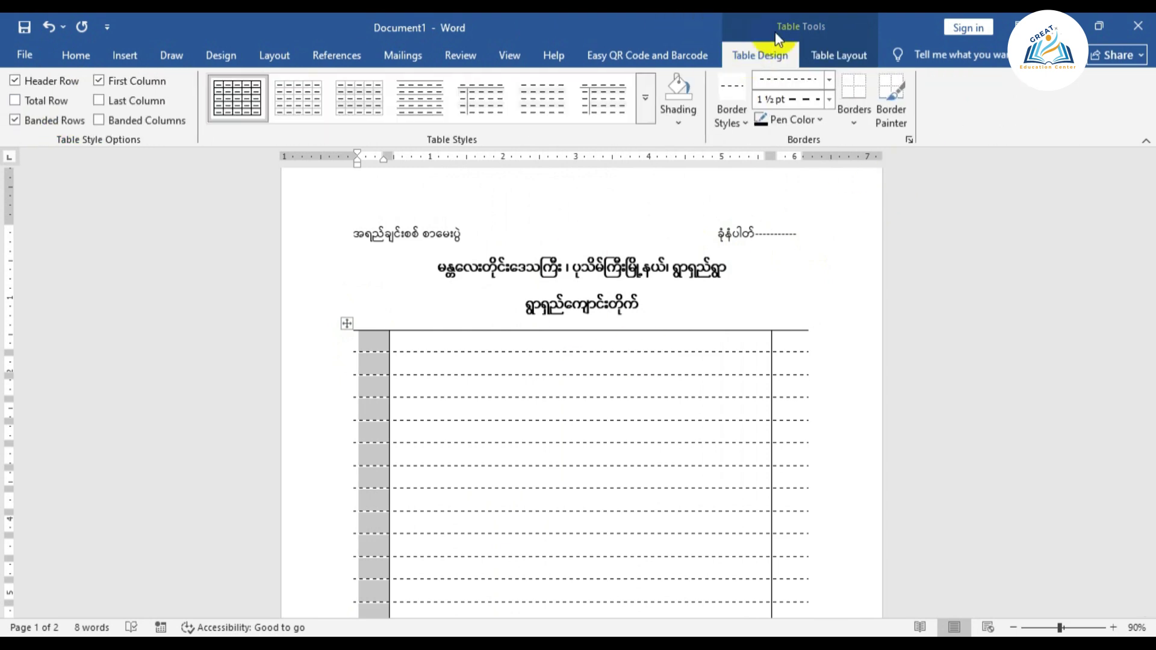
{"action": "left_click", "coordinate": [852, 125]}
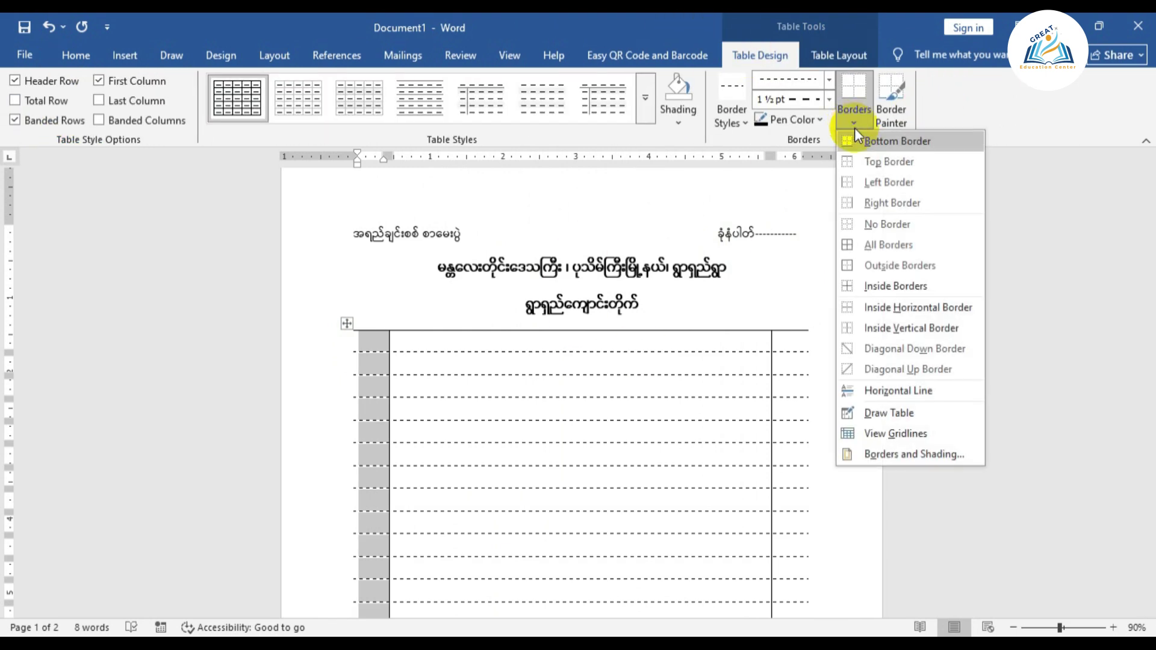
{"action": "left_click", "coordinate": [924, 456]}
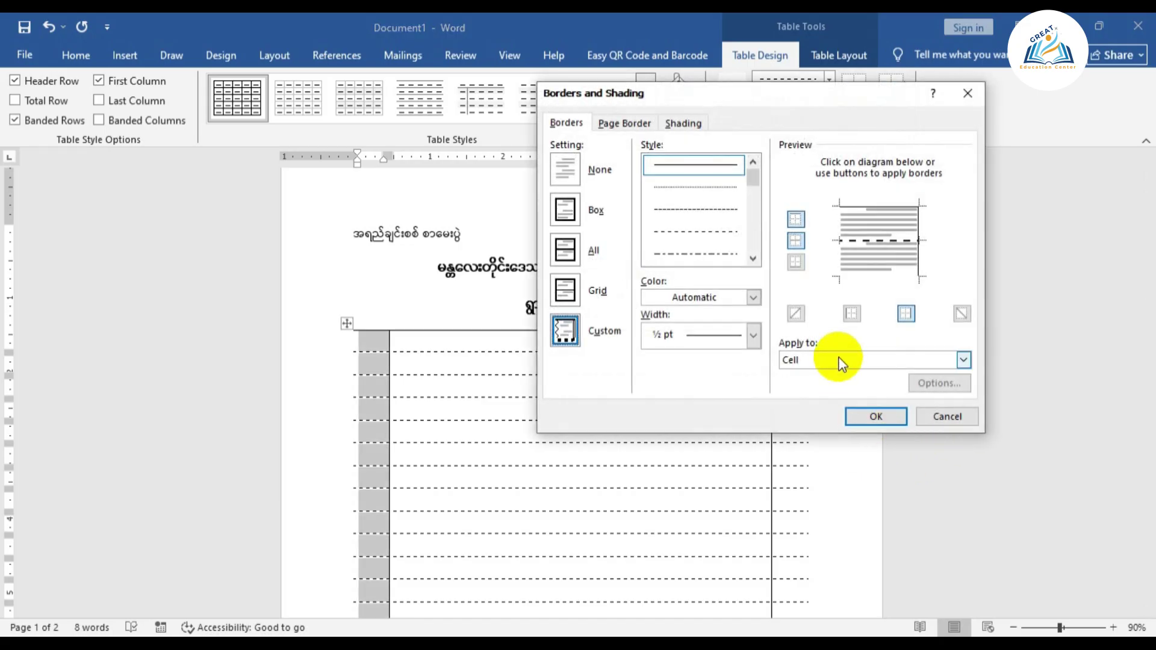
{"action": "left_click", "coordinate": [791, 244]}
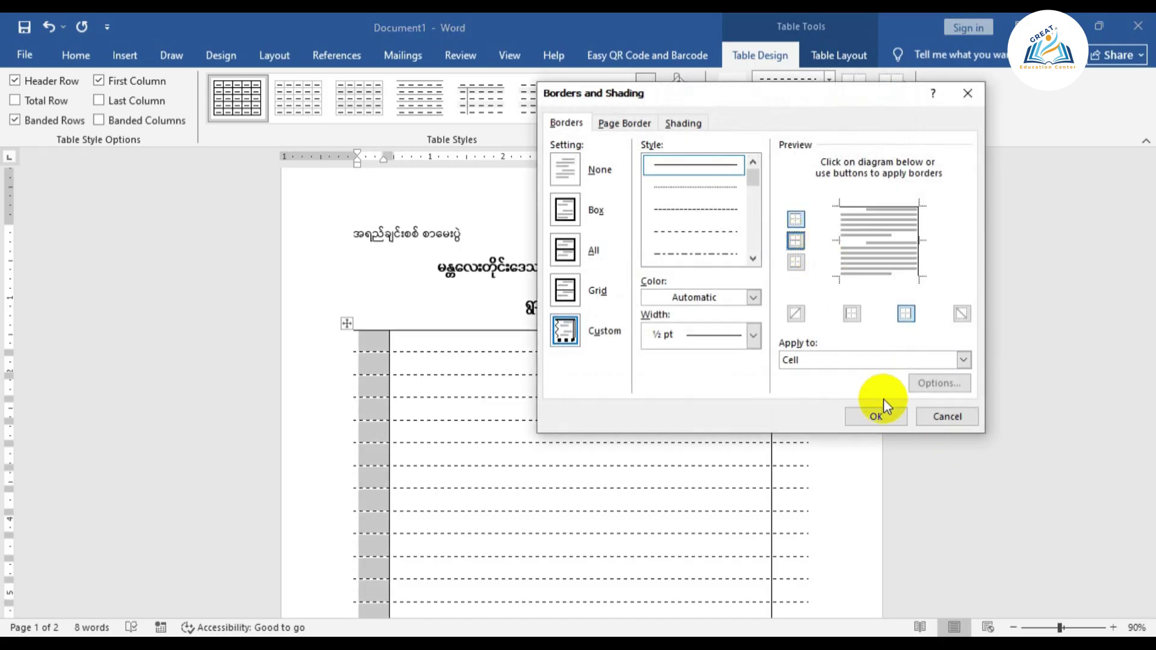
{"action": "left_click", "coordinate": [877, 416]}
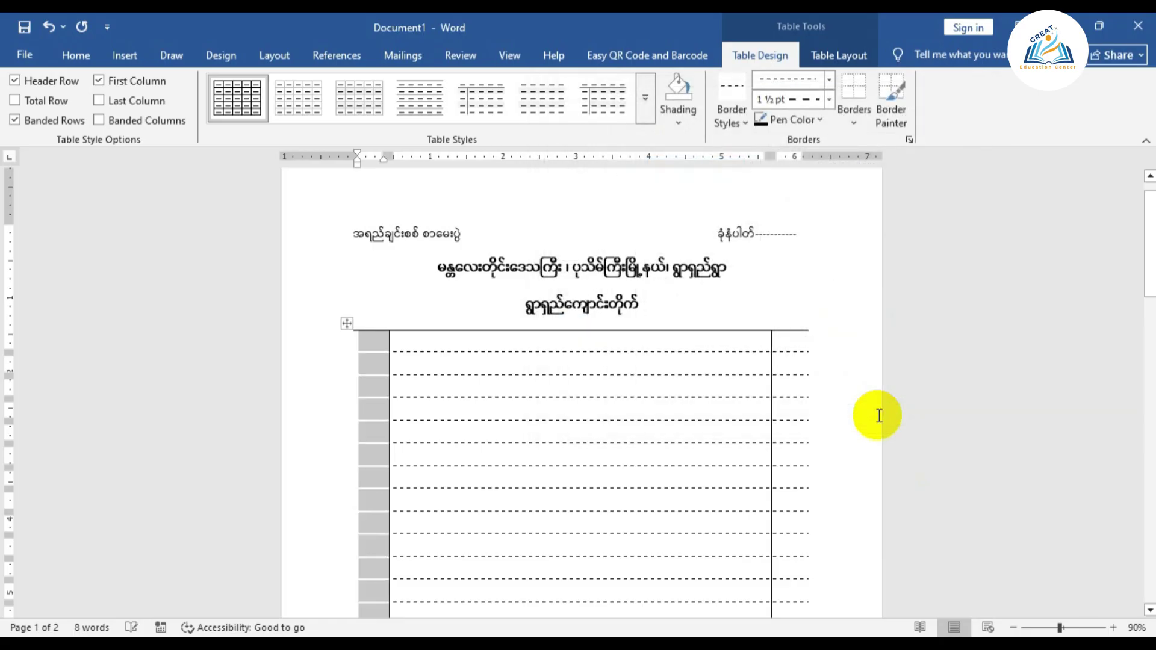
{"action": "left_click", "coordinate": [410, 367]}
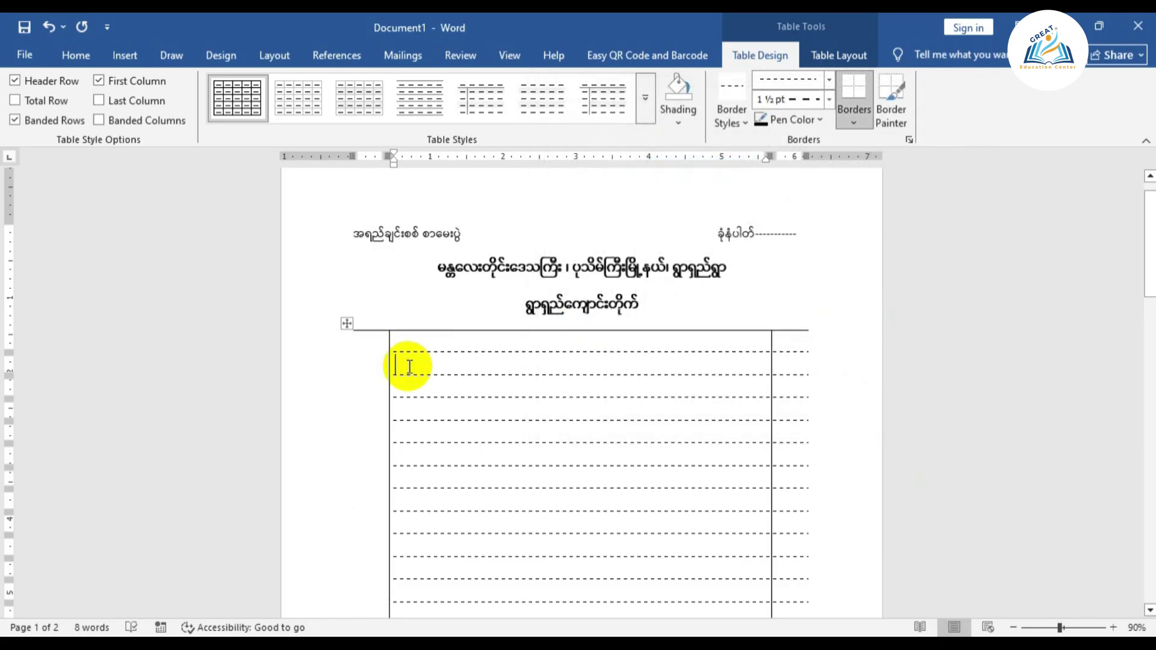
{"action": "left_click", "coordinate": [374, 342]}
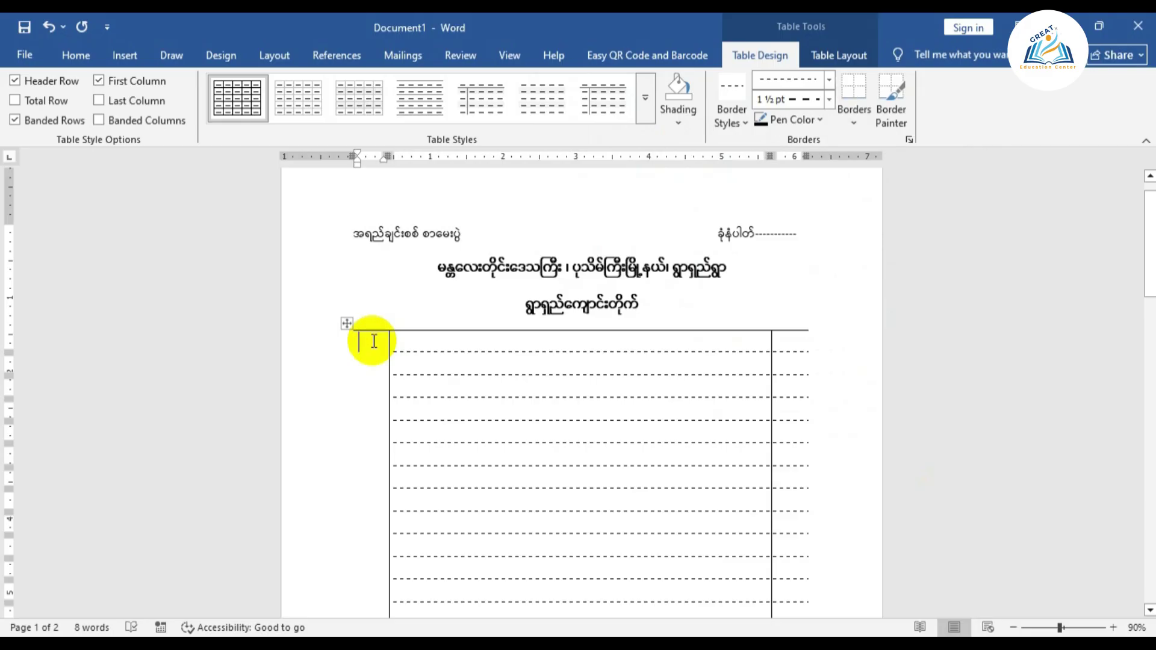
Add a dashed 1 ½ pt bottom border to the first cell of the table's first column
{"action": "left_click", "coordinate": [854, 121]}
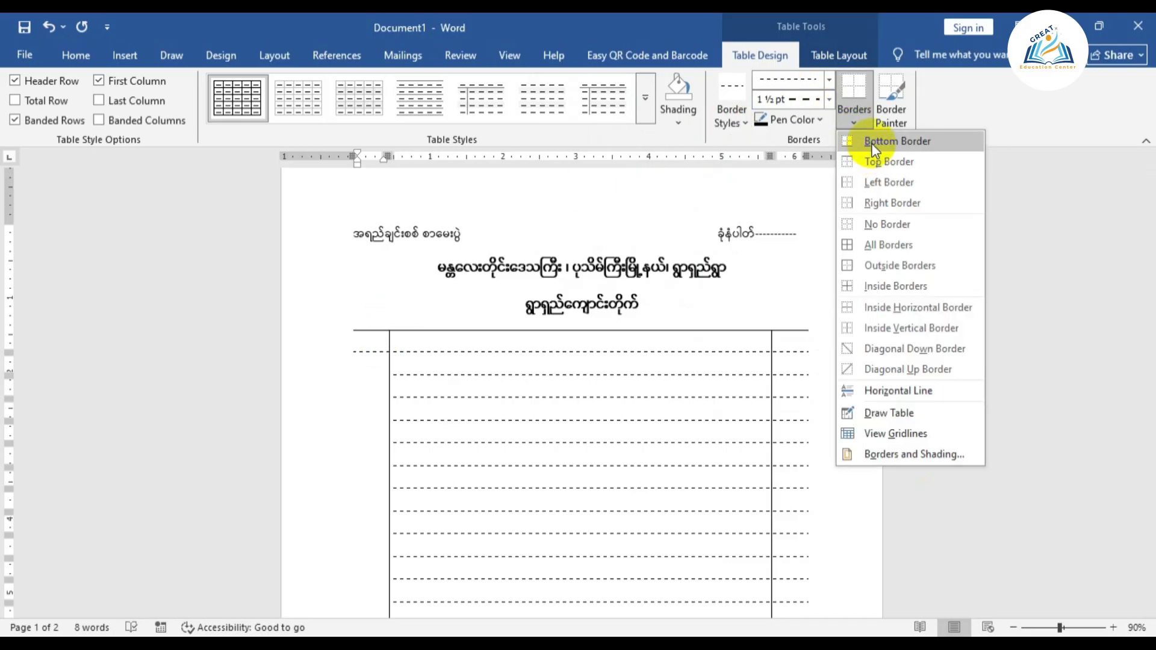
{"action": "left_click", "coordinate": [872, 142]}
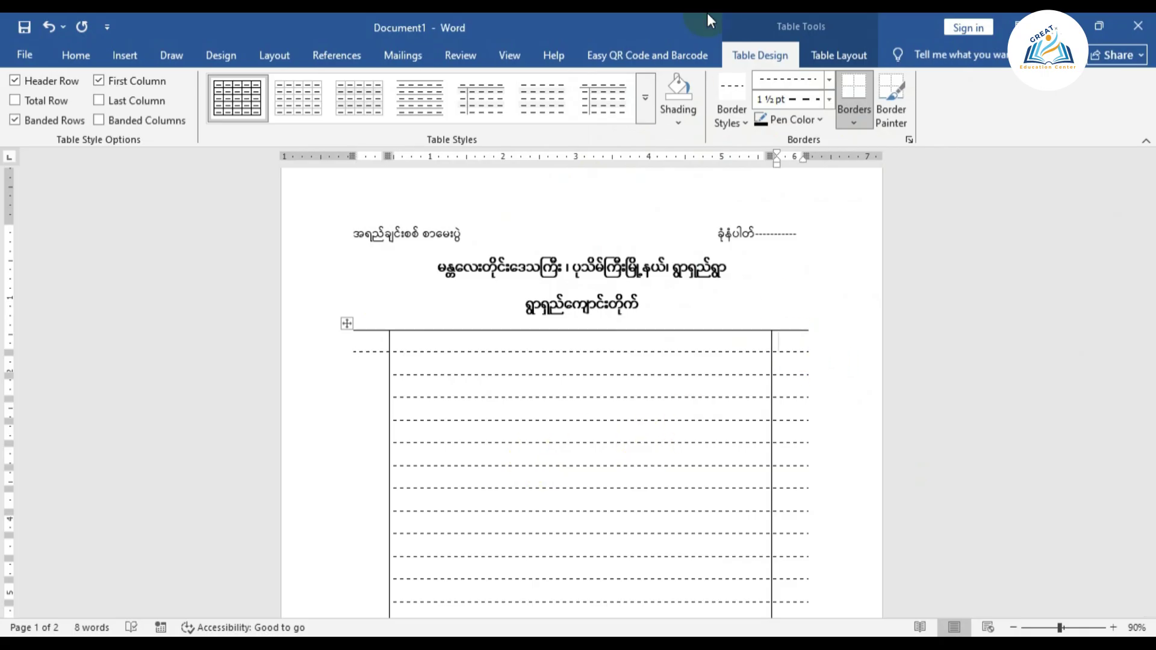
Select the entire third column of the table and remove its inside horizontal borders
{"action": "left_click", "coordinate": [819, 57]}
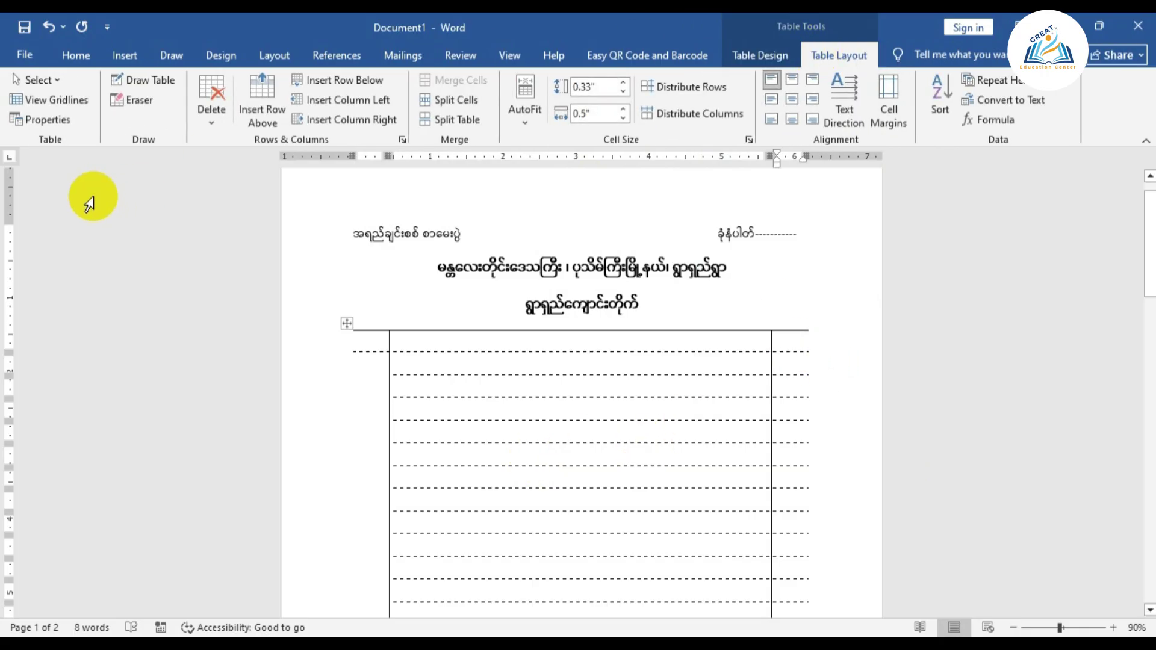
{"action": "left_click", "coordinate": [54, 82]}
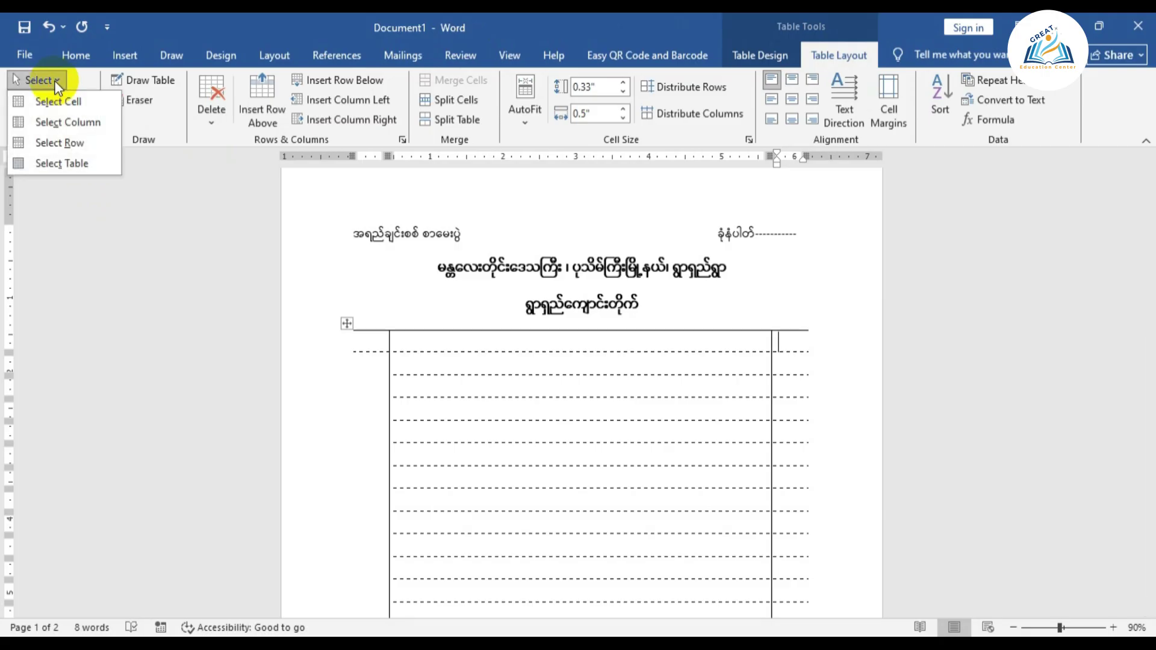
{"action": "left_click", "coordinate": [56, 124]}
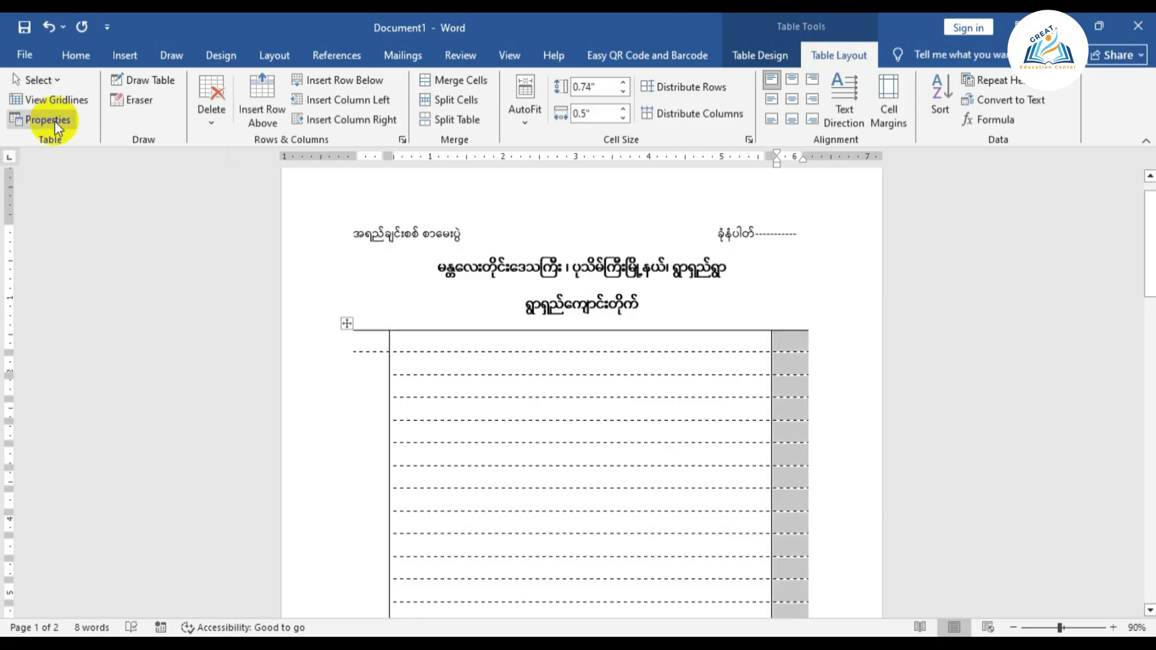
{"action": "left_click", "coordinate": [737, 61]}
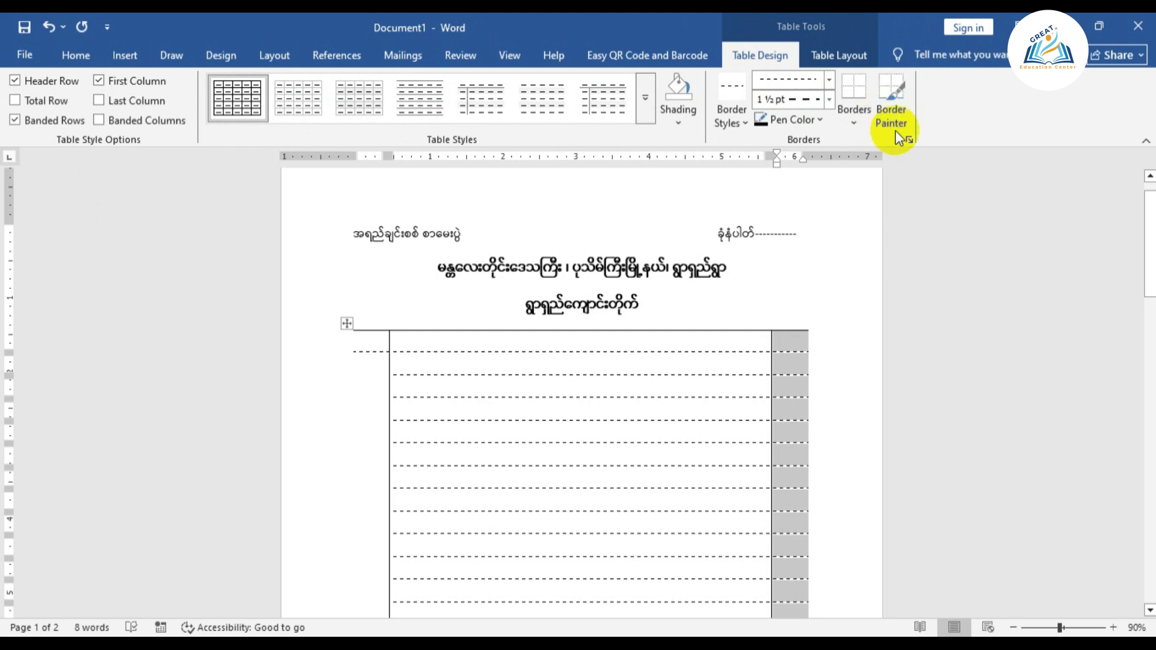
{"action": "left_click", "coordinate": [855, 124]}
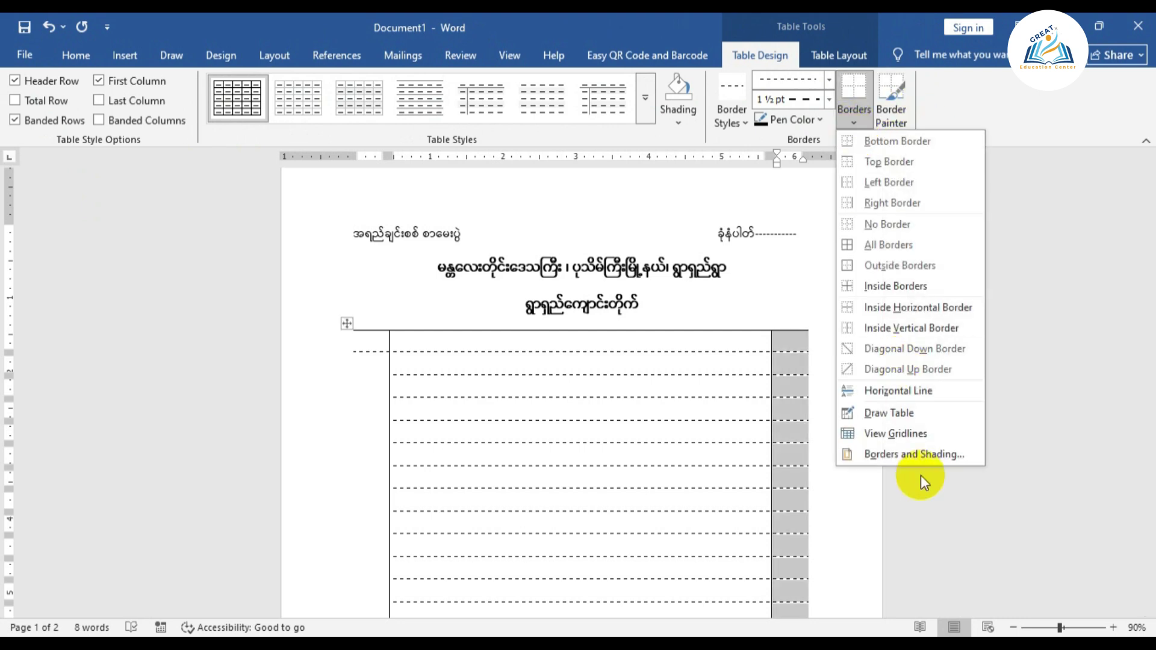
{"action": "left_click", "coordinate": [919, 458]}
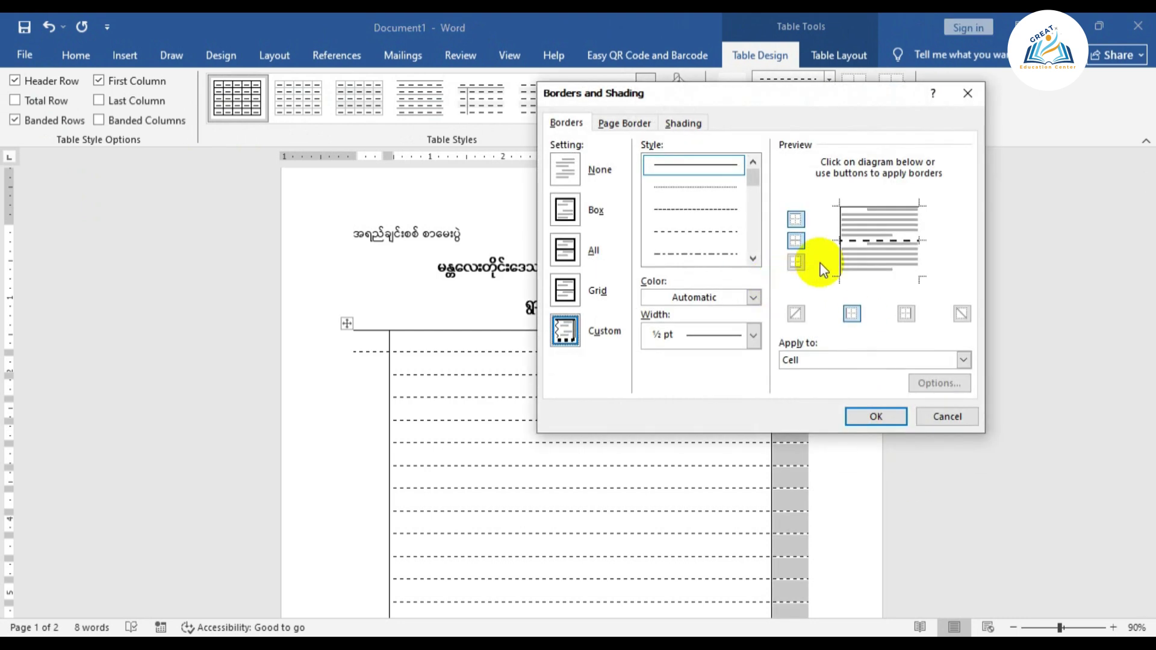
{"action": "left_click", "coordinate": [793, 251]}
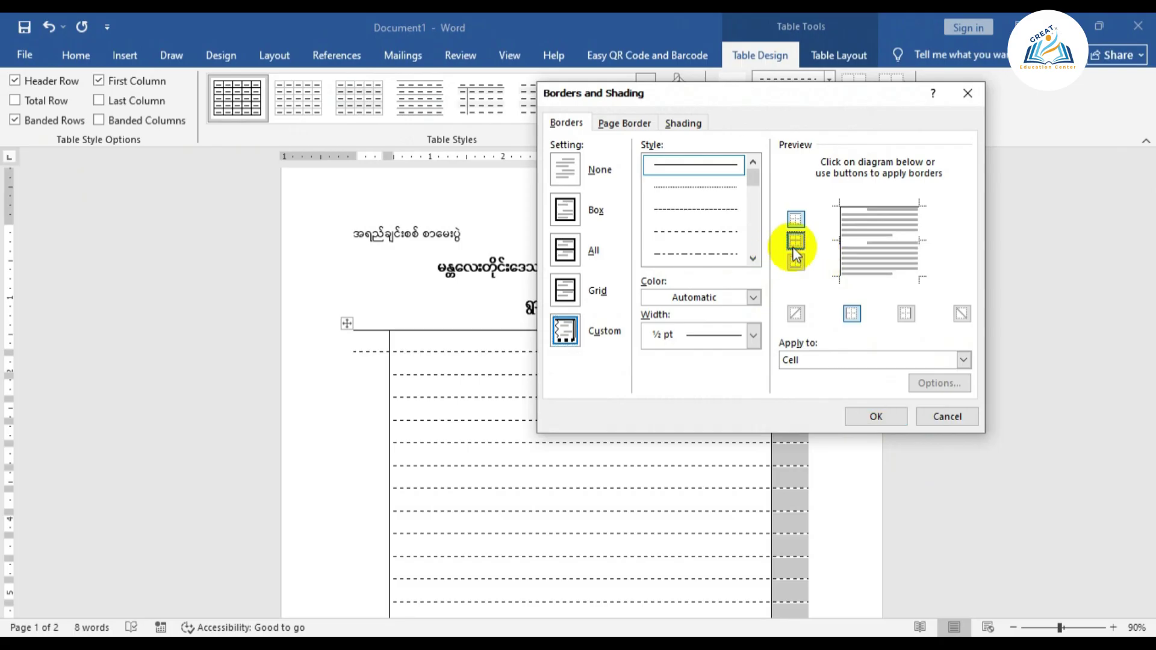
{"action": "left_click", "coordinate": [875, 421]}
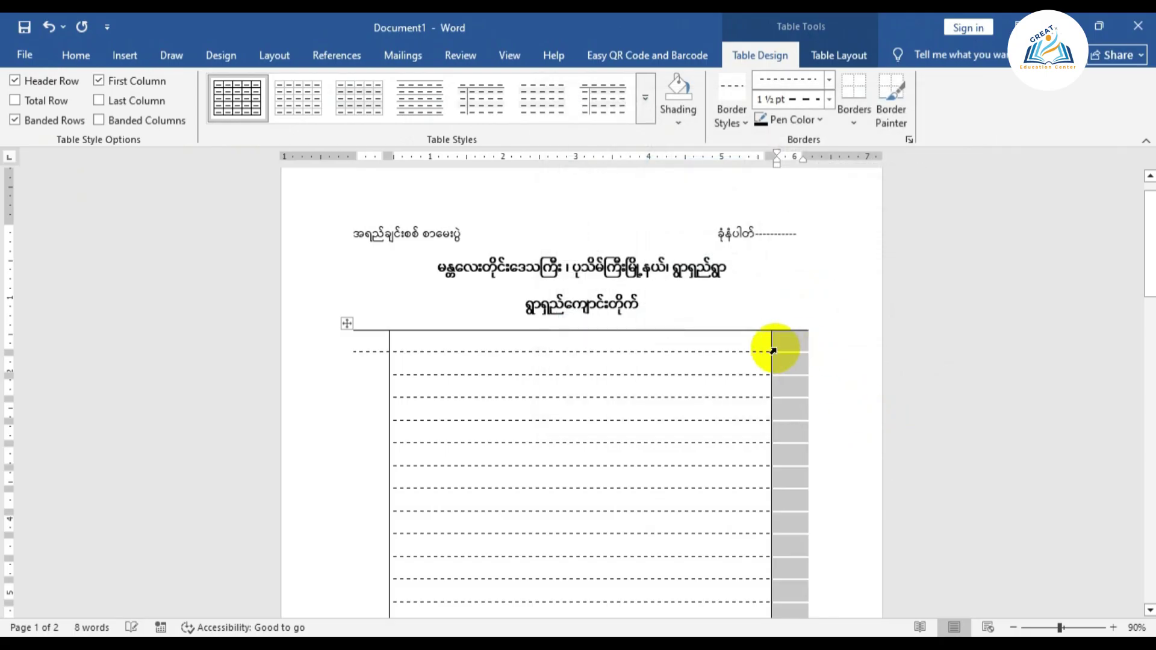
Add a dashed 1 ½ pt bottom border to the first cell of the table's third column
{"action": "left_click", "coordinate": [774, 351]}
{"action": "left_click", "coordinate": [788, 341]}
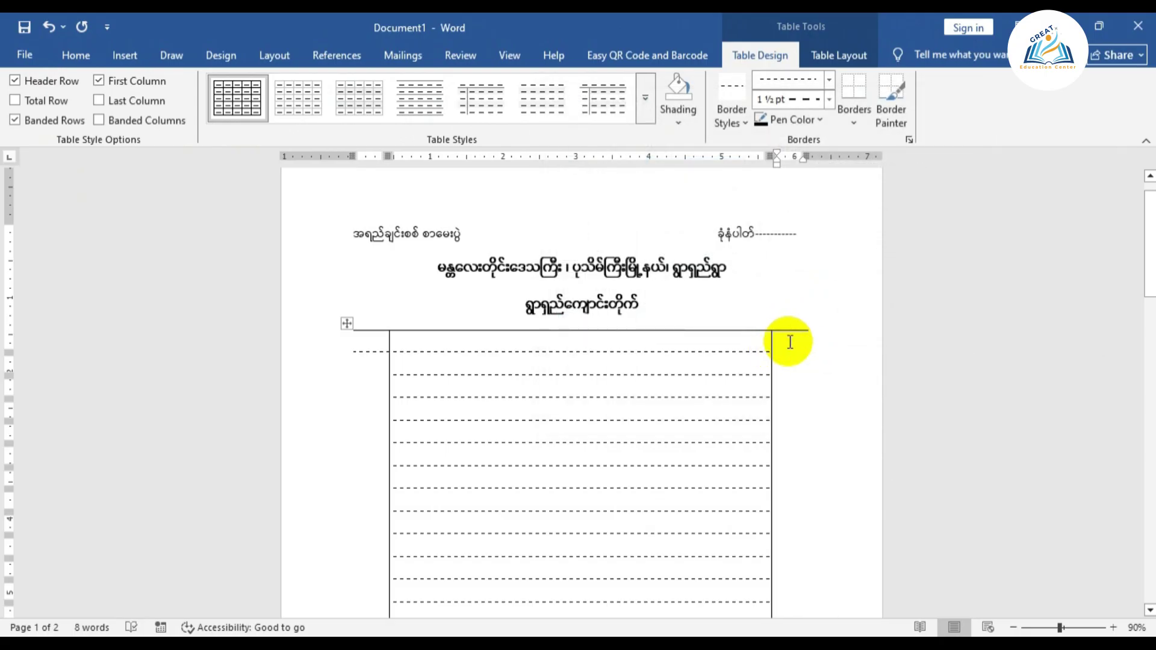
{"action": "left_click", "coordinate": [850, 118]}
{"action": "left_click", "coordinate": [857, 140]}
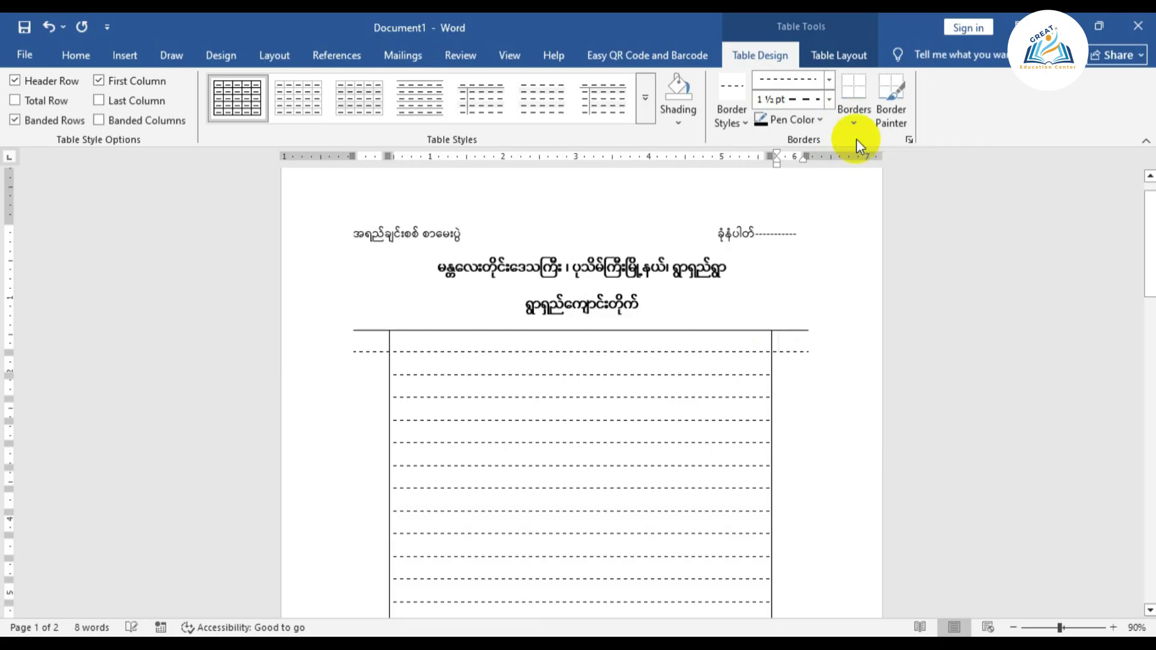
Close off the middle column by adding a dashed 1 ½ pt bottom border to its last cell
{"action": "scroll", "coordinate": [616, 409], "scroll_direction": "down", "scroll_amount": 6}
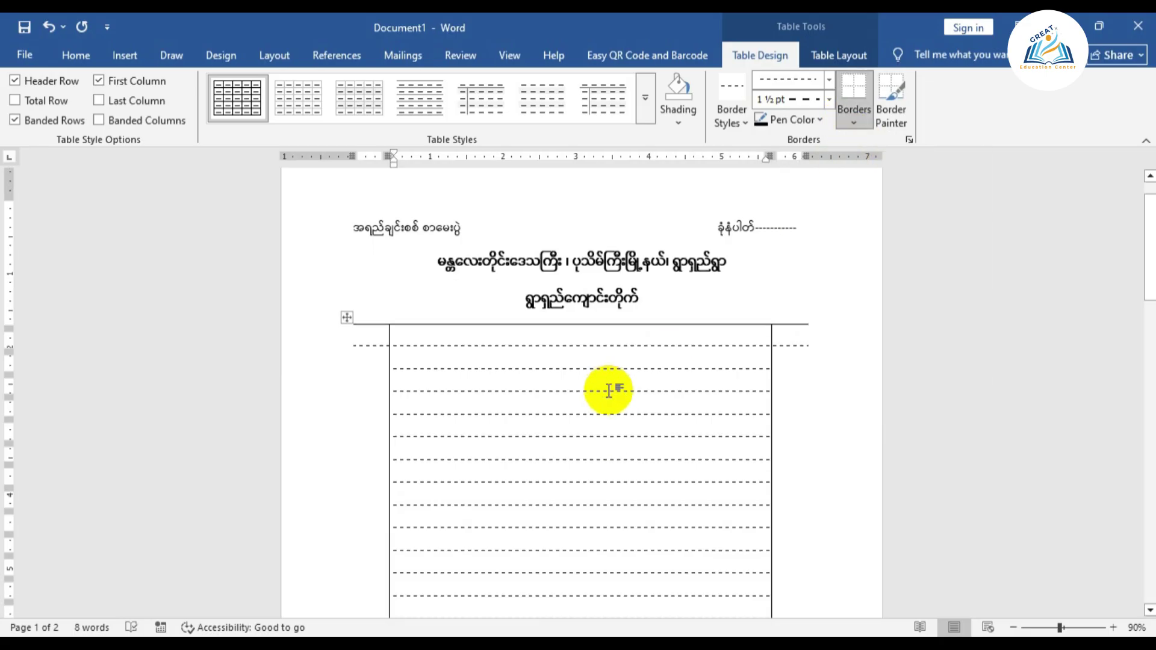
{"action": "scroll", "coordinate": [610, 393], "scroll_direction": "down", "scroll_amount": 1}
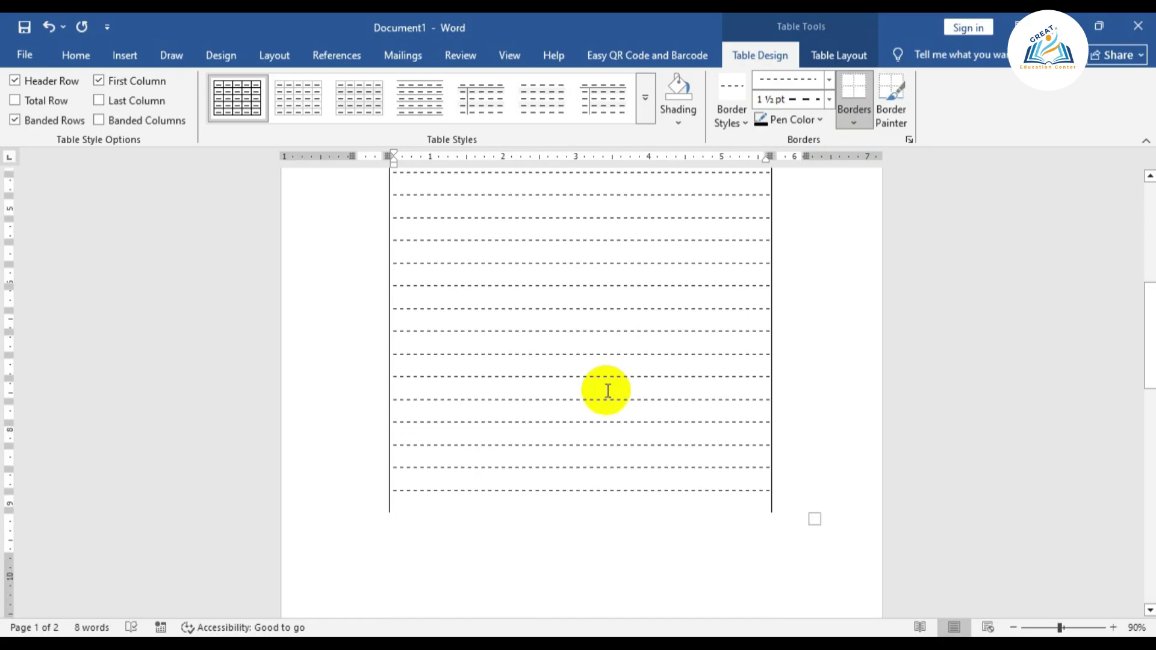
{"action": "scroll", "coordinate": [454, 511], "scroll_direction": "up", "scroll_amount": 5}
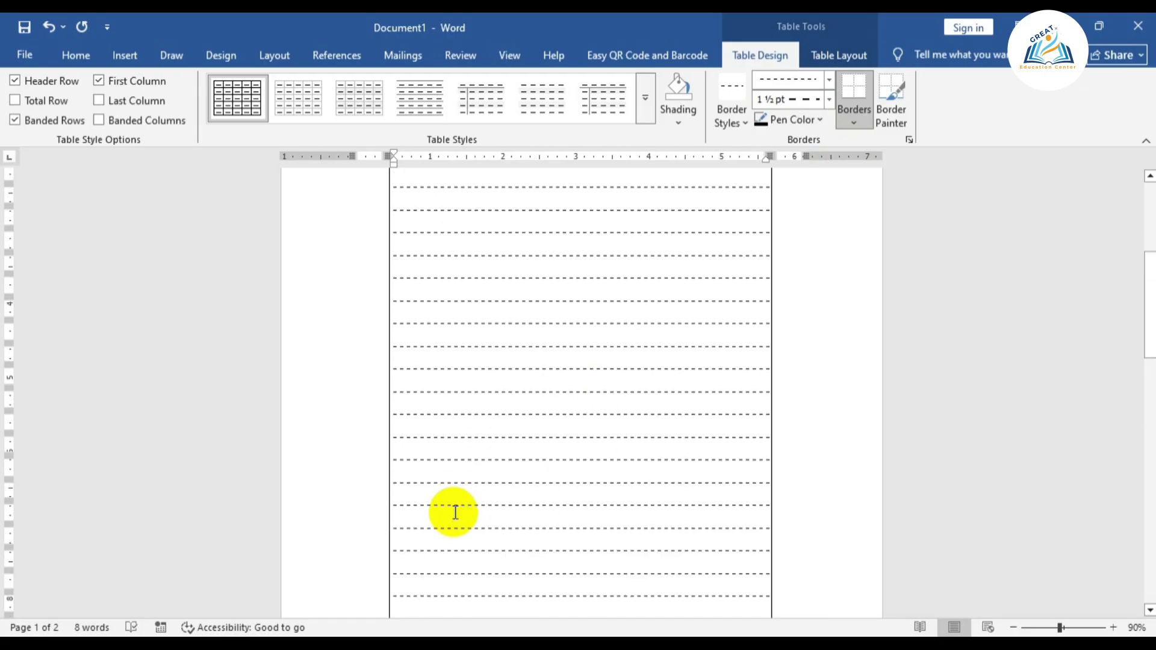
{"action": "scroll", "coordinate": [465, 496], "scroll_direction": "down", "scroll_amount": 3}
{"action": "scroll", "coordinate": [465, 496], "scroll_direction": "down", "scroll_amount": 2}
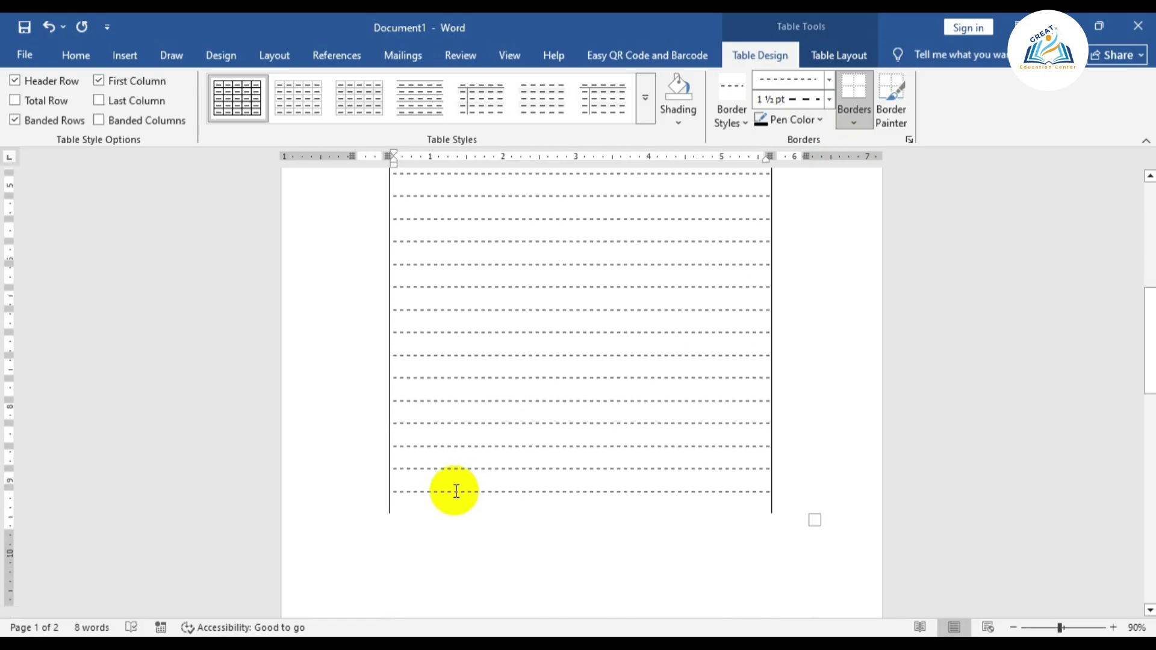
{"action": "left_click", "coordinate": [426, 478]}
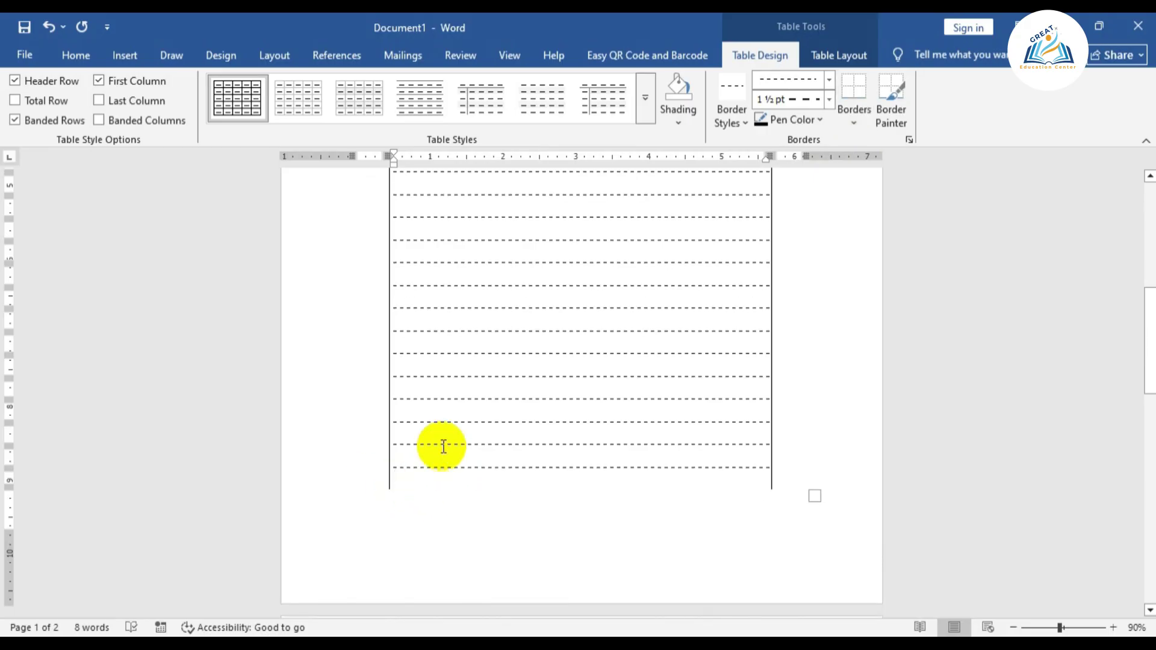
{"action": "left_click", "coordinate": [854, 88]}
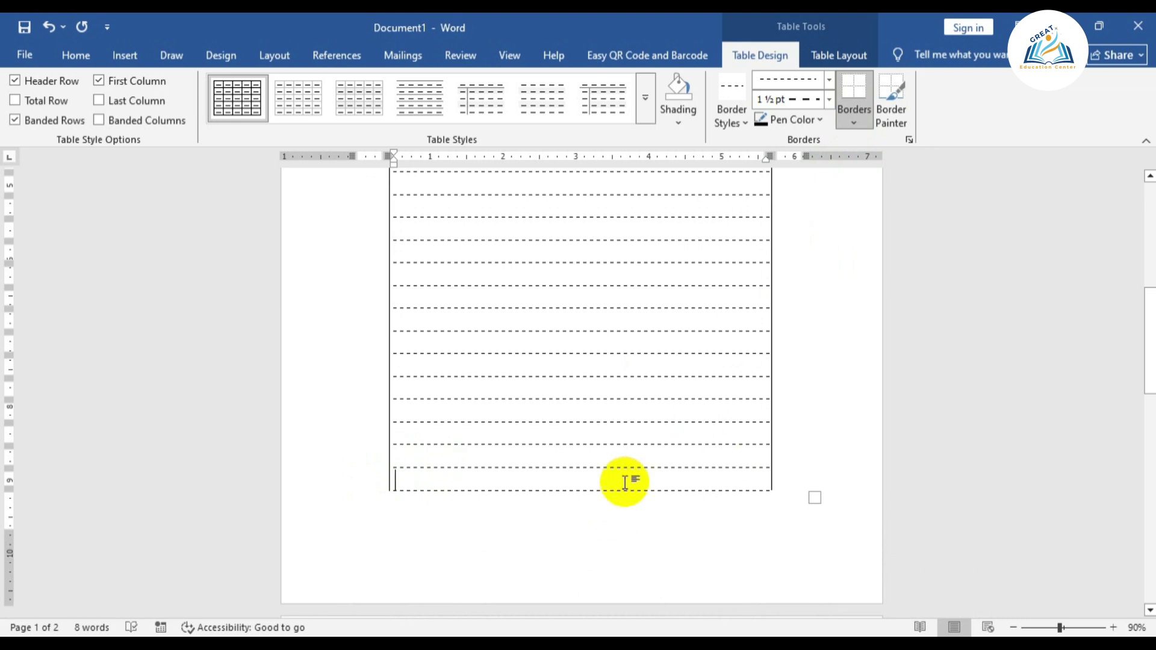
Delete the blank second page after the table so the document is one page
{"action": "scroll", "coordinate": [625, 482], "scroll_direction": "down", "scroll_amount": 3}
{"action": "left_click", "coordinate": [407, 518]}
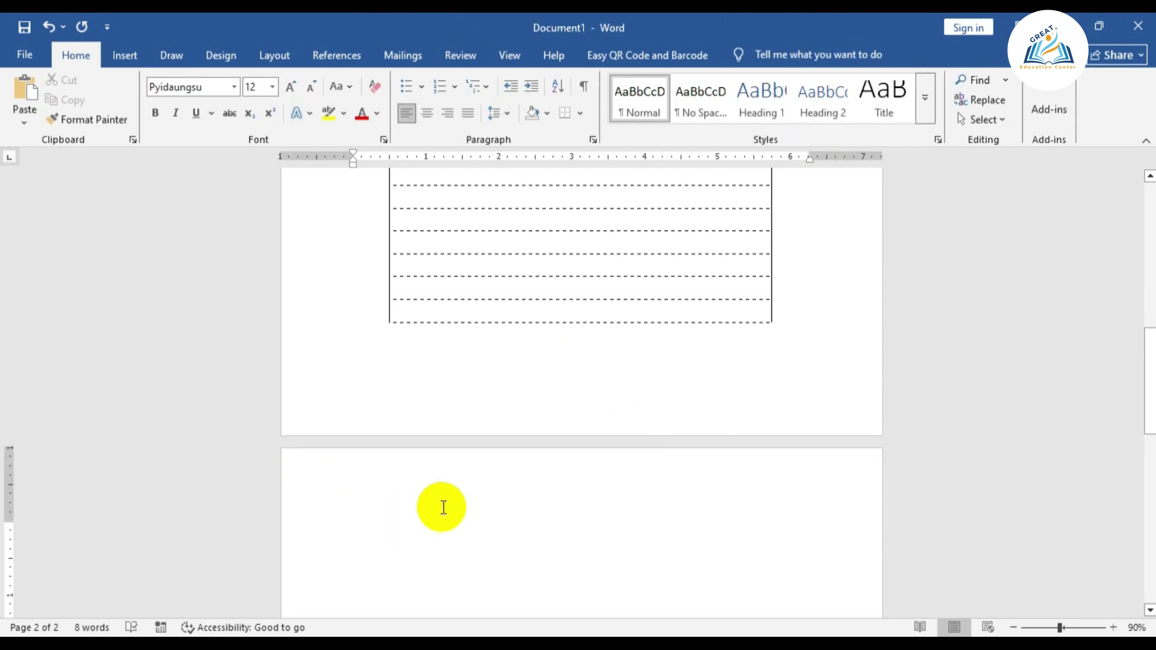
{"action": "key", "text": "BackSpace"}
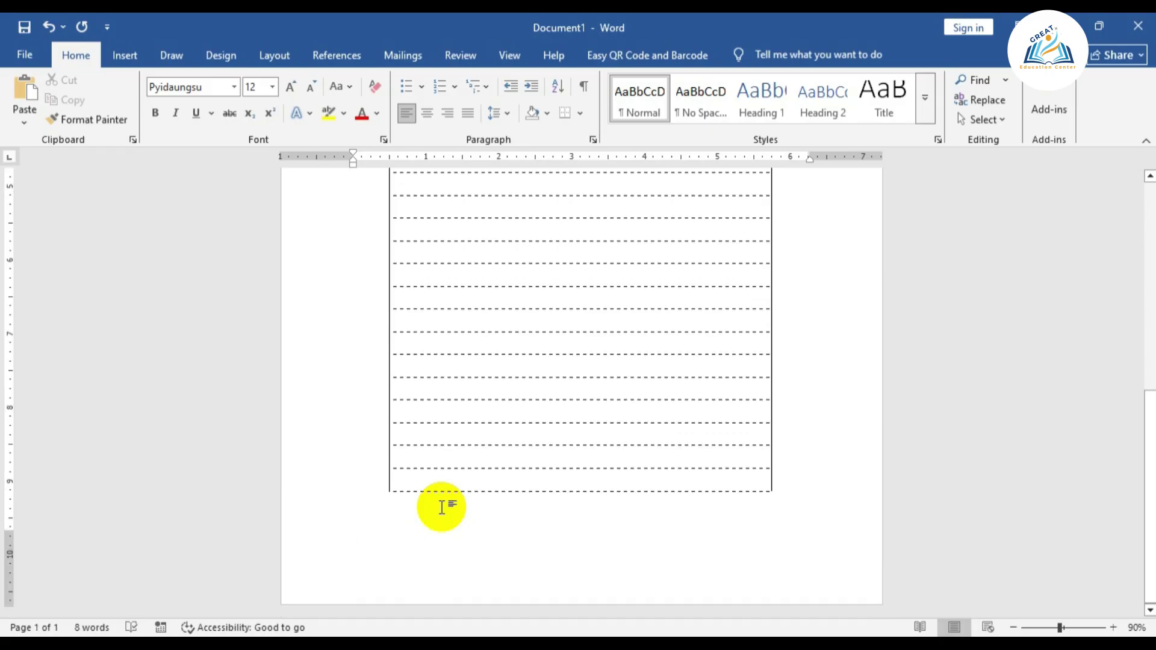
Review the finished answer sheet, checking the header, titles, first-row cells and dashed lines down to the table's end
{"action": "scroll", "coordinate": [457, 517], "scroll_direction": "up", "scroll_amount": 2}
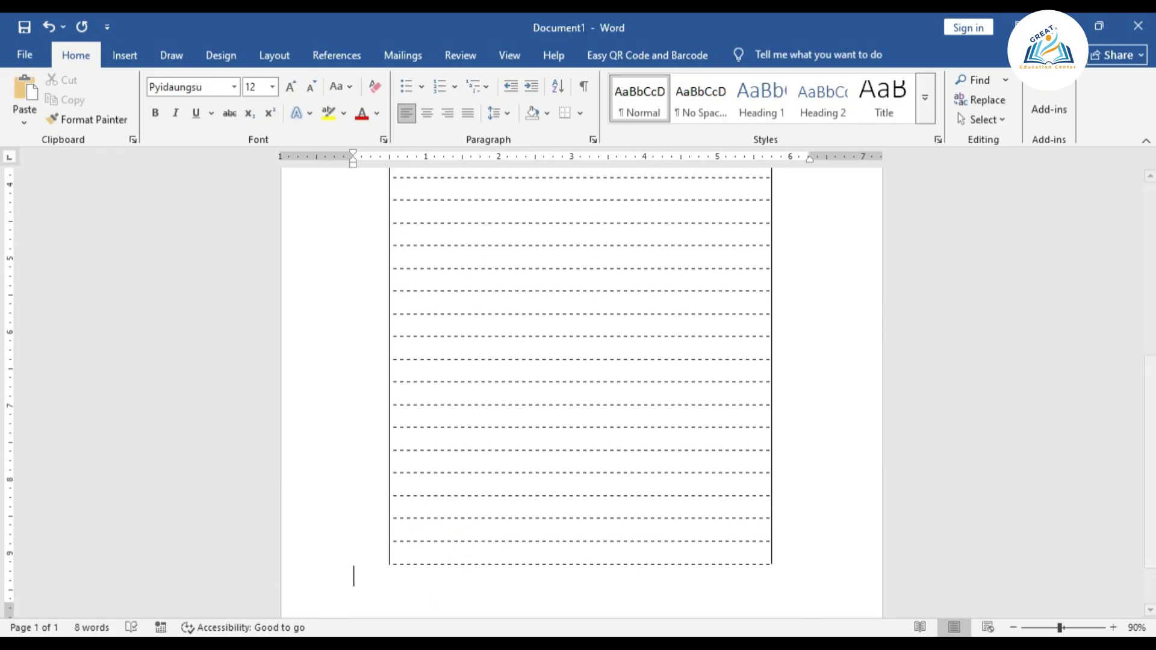
{"action": "scroll", "coordinate": [522, 508], "scroll_direction": "up", "scroll_amount": 5}
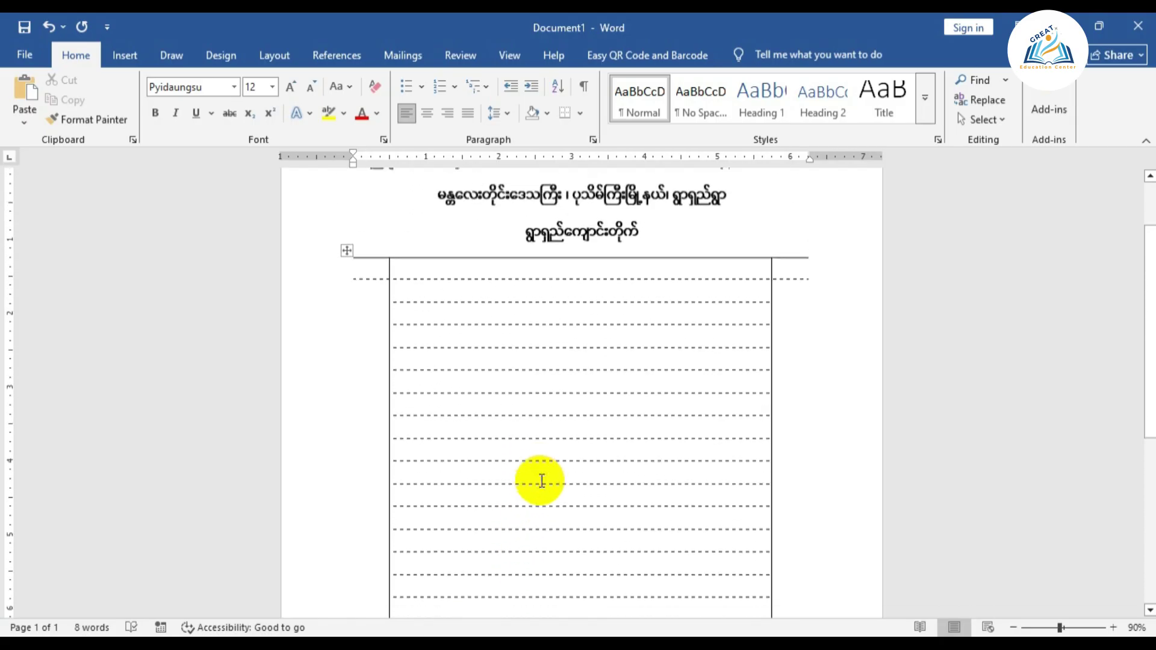
{"action": "left_click", "coordinate": [377, 288]}
{"action": "left_click", "coordinate": [791, 288]}
{"action": "scroll", "coordinate": [668, 367], "scroll_direction": "down", "scroll_amount": 2}
{"action": "scroll", "coordinate": [656, 367], "scroll_direction": "down", "scroll_amount": 4}
{"action": "scroll", "coordinate": [654, 363], "scroll_direction": "up", "scroll_amount": 4}
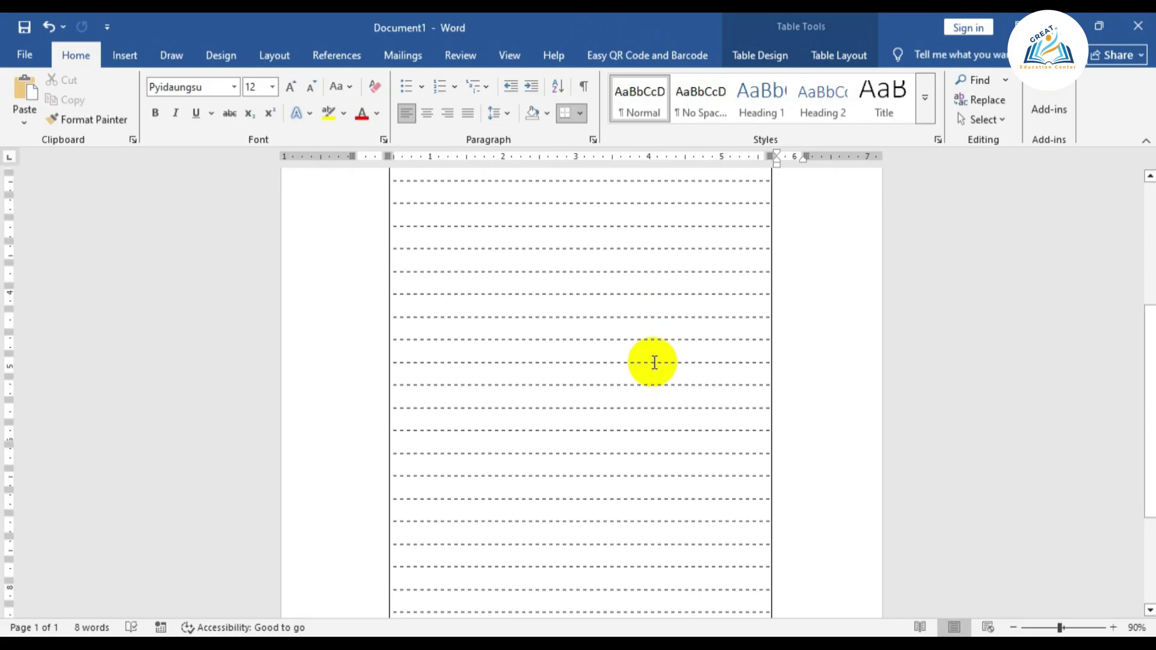
{"action": "scroll", "coordinate": [655, 363], "scroll_direction": "up", "scroll_amount": 5}
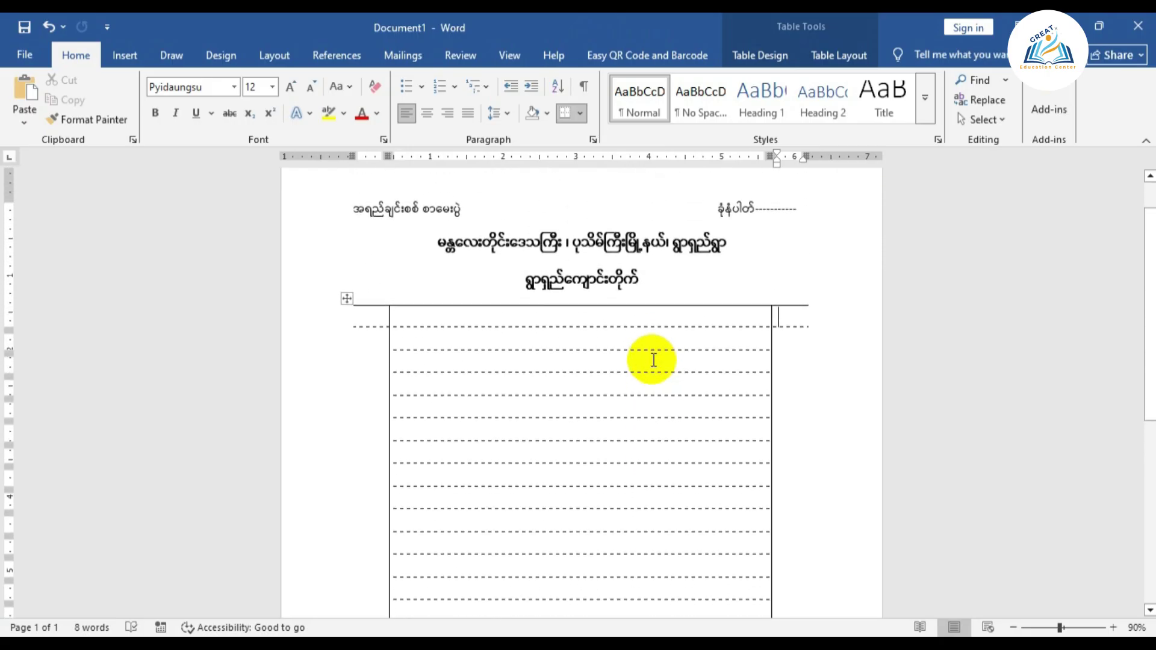